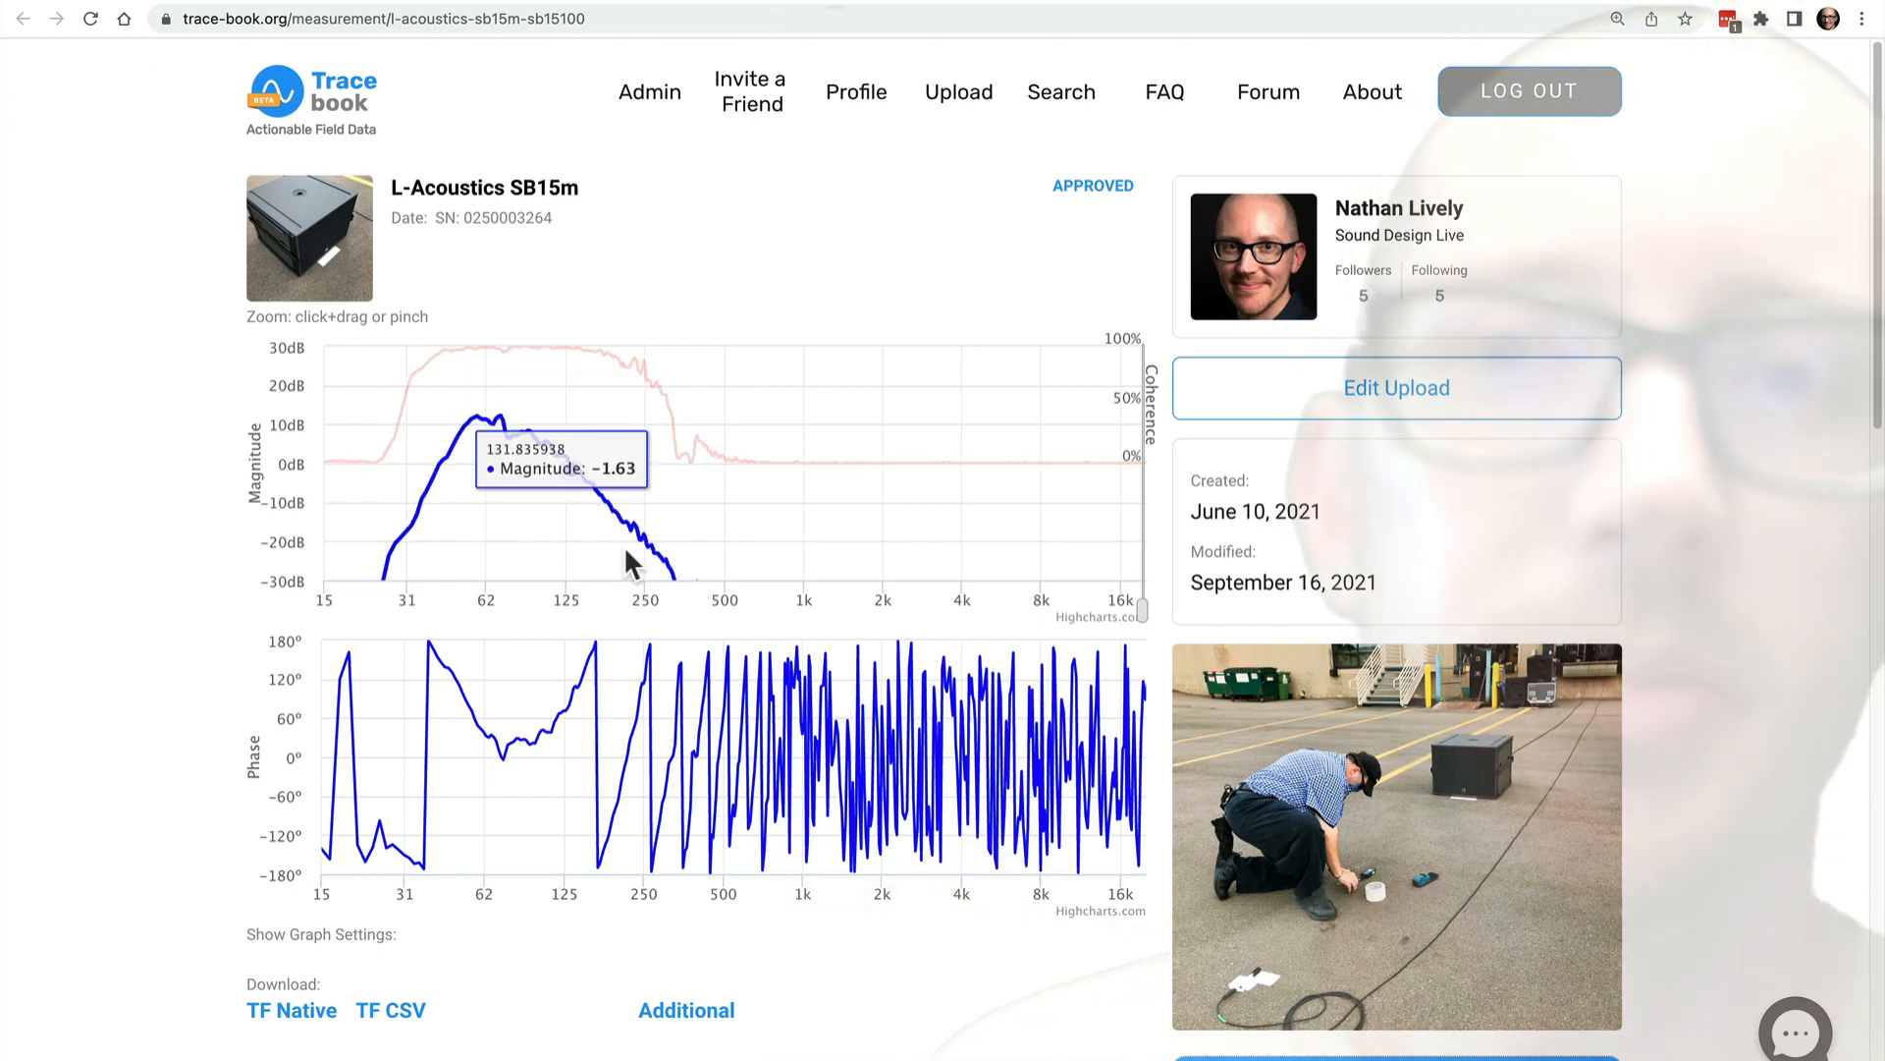
# - Search the loudspeaker database for "L-acoustics" and look through the results
pyautogui.click(216, 1)
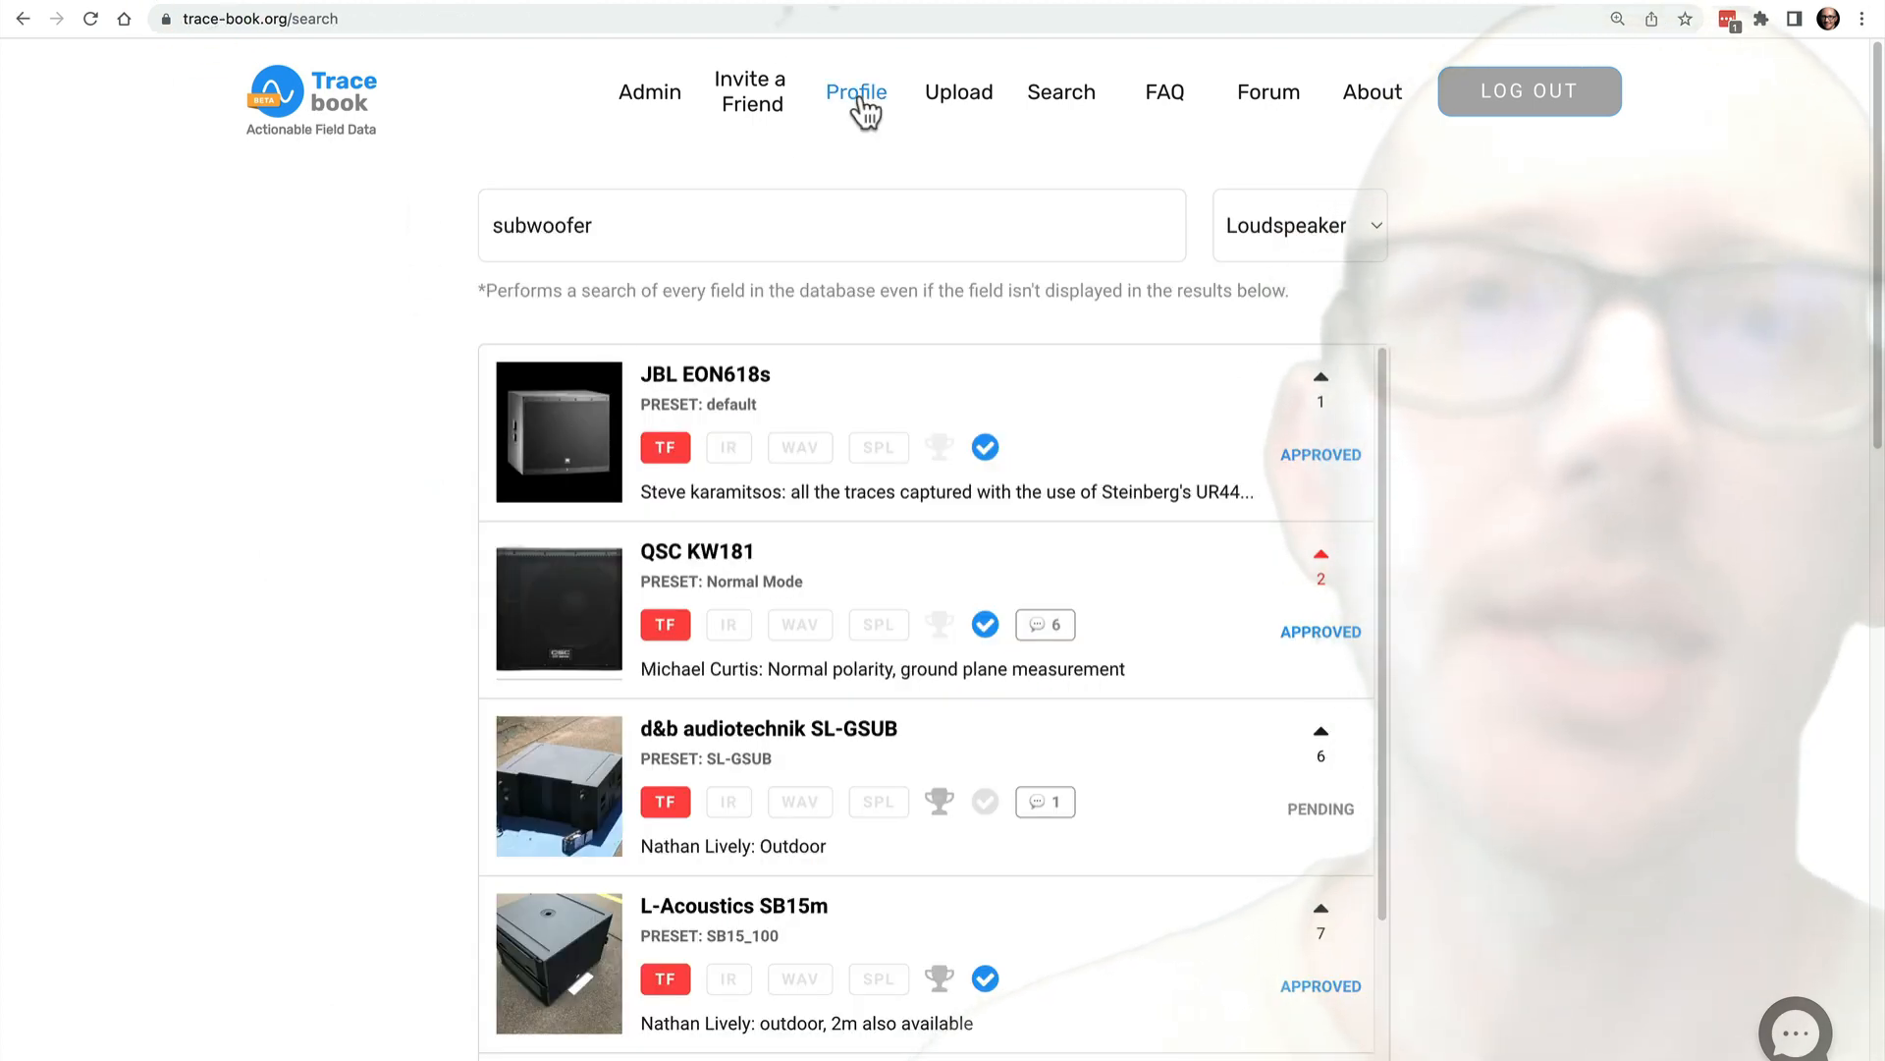
pyautogui.doubleClick(570, 223)
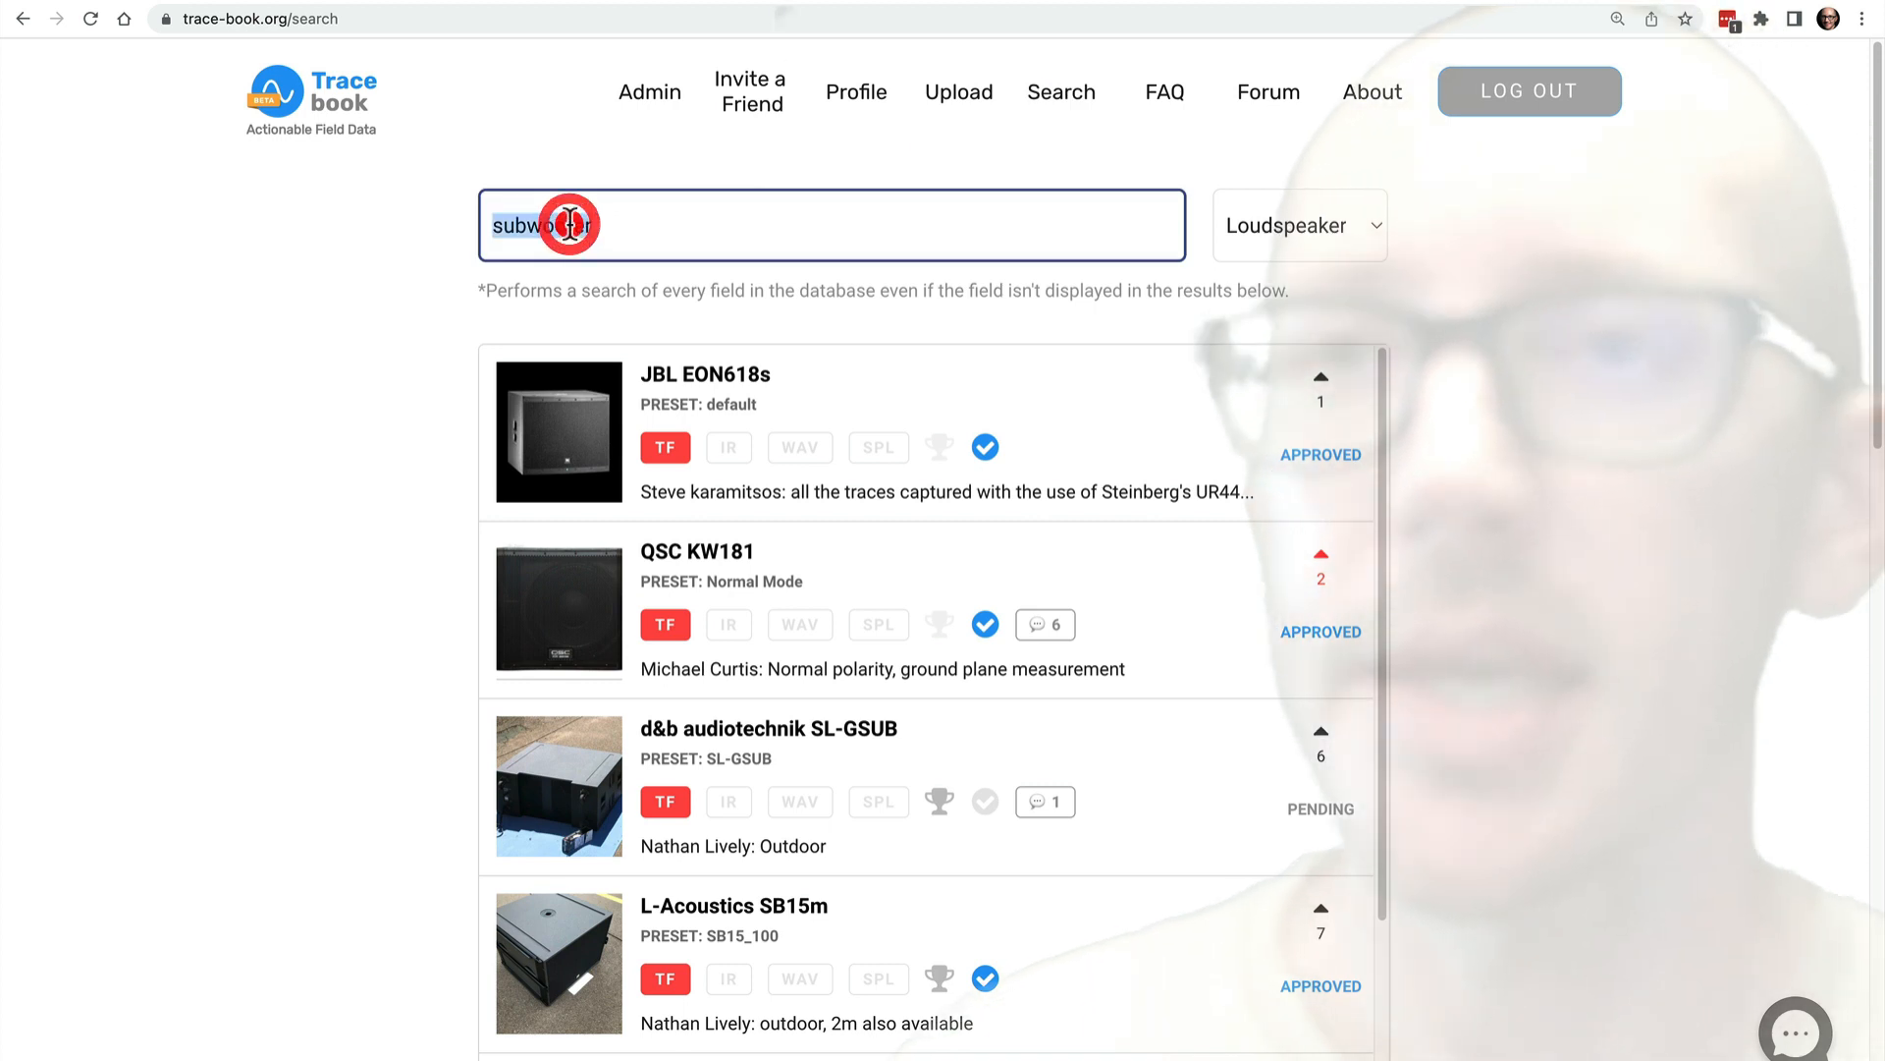
pyautogui.write('L-ac')
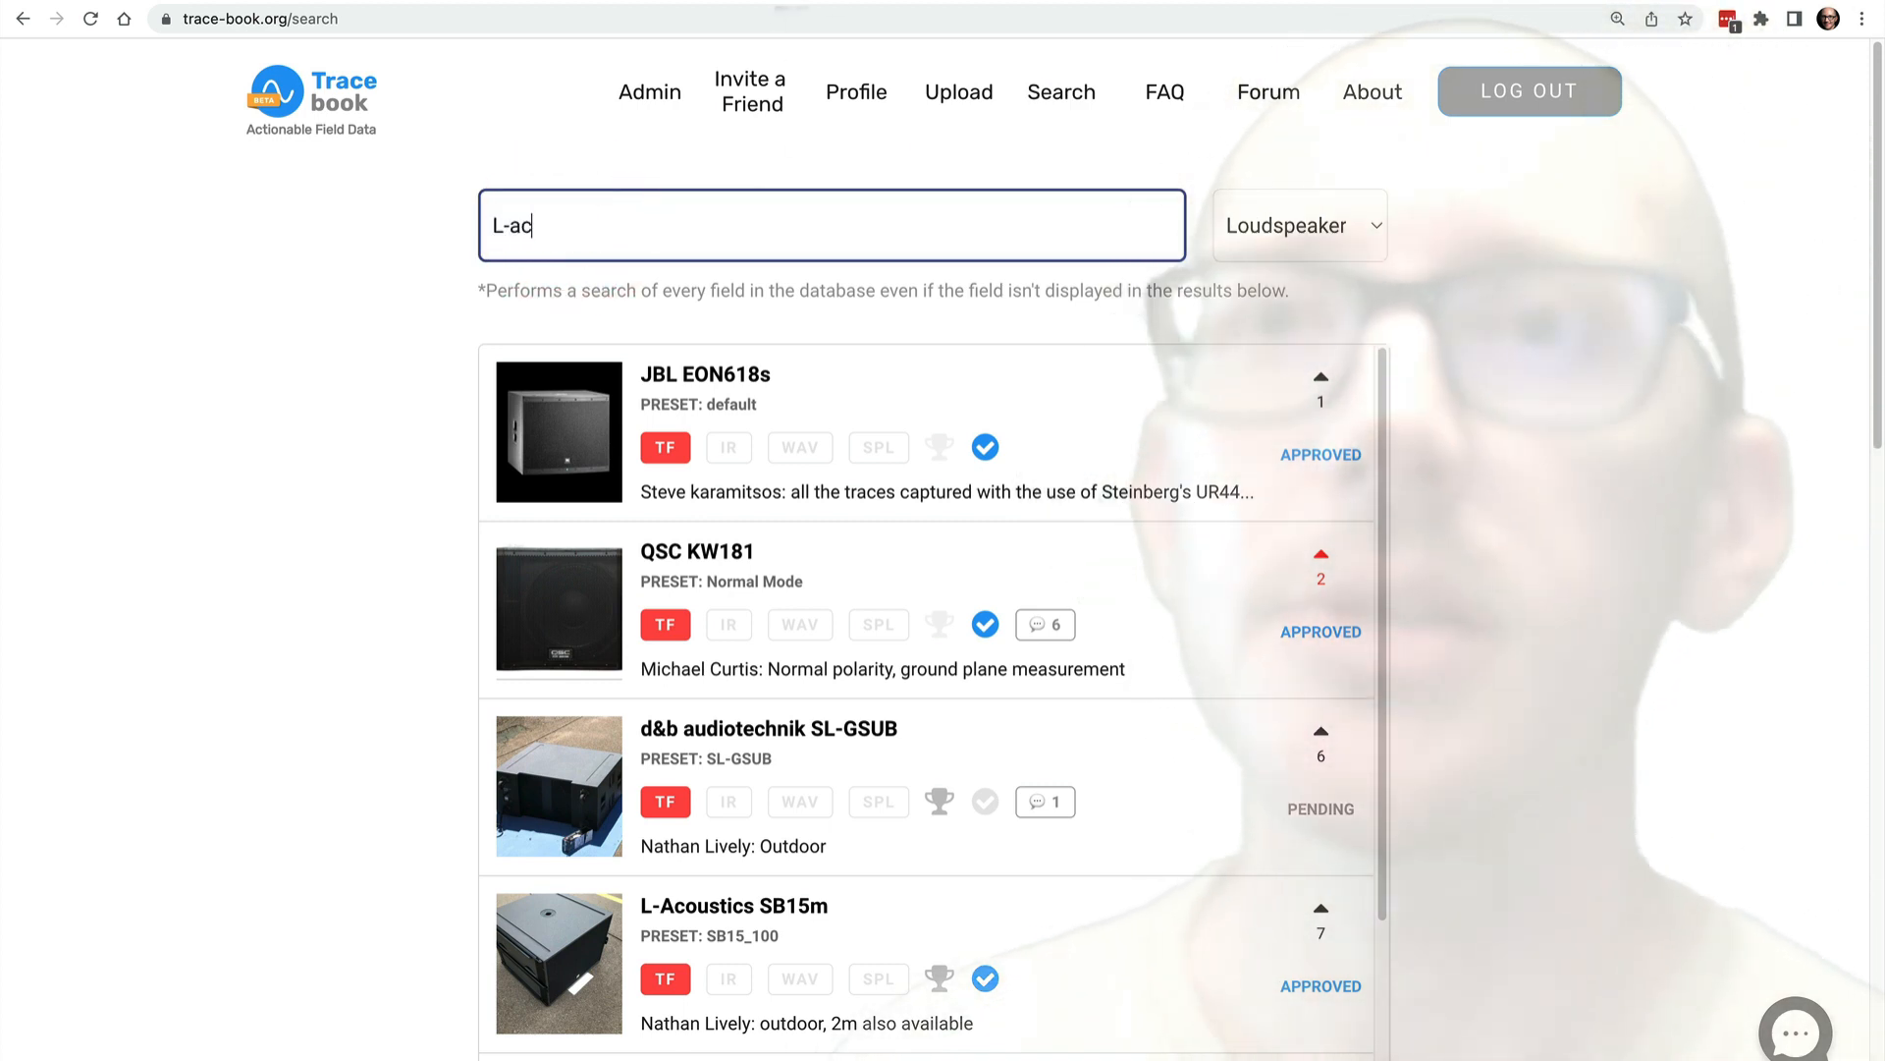
pyautogui.write('oustics')
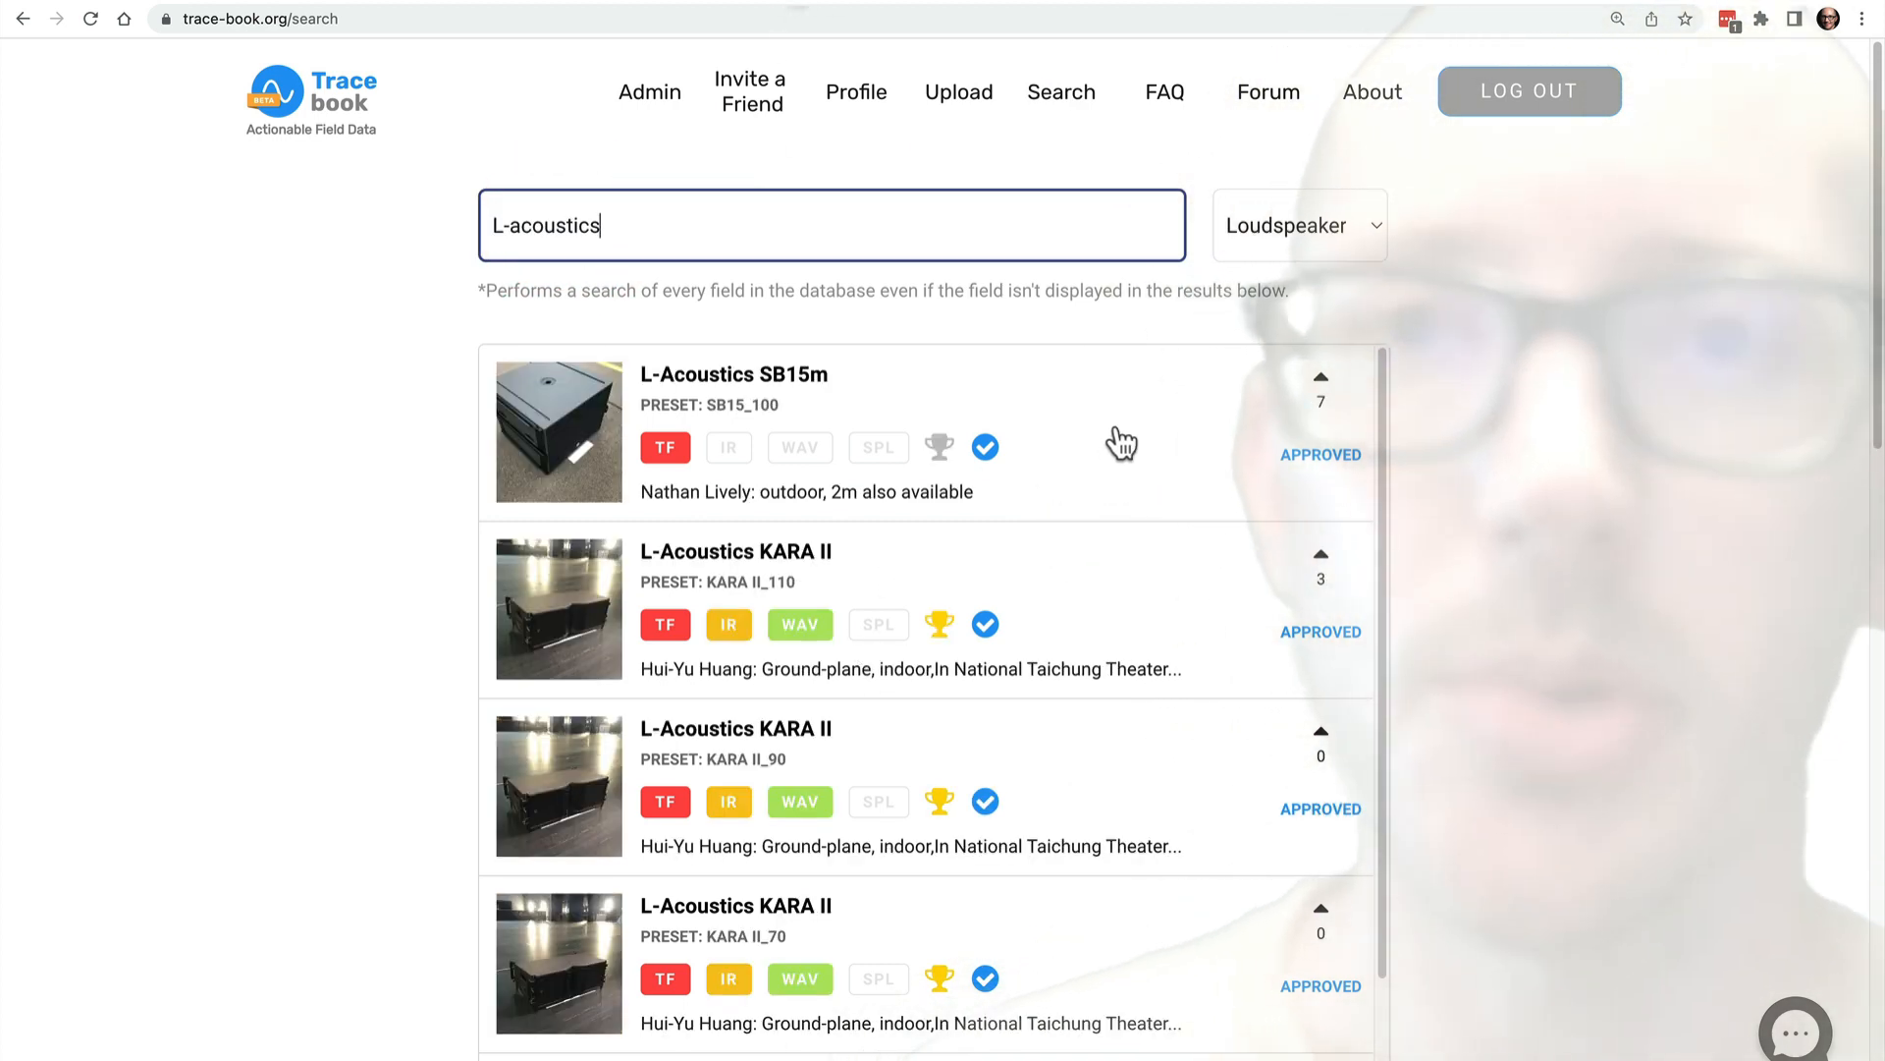
pyautogui.scroll(-5, 1120, 512)
pyautogui.scroll(5, 1119, 511)
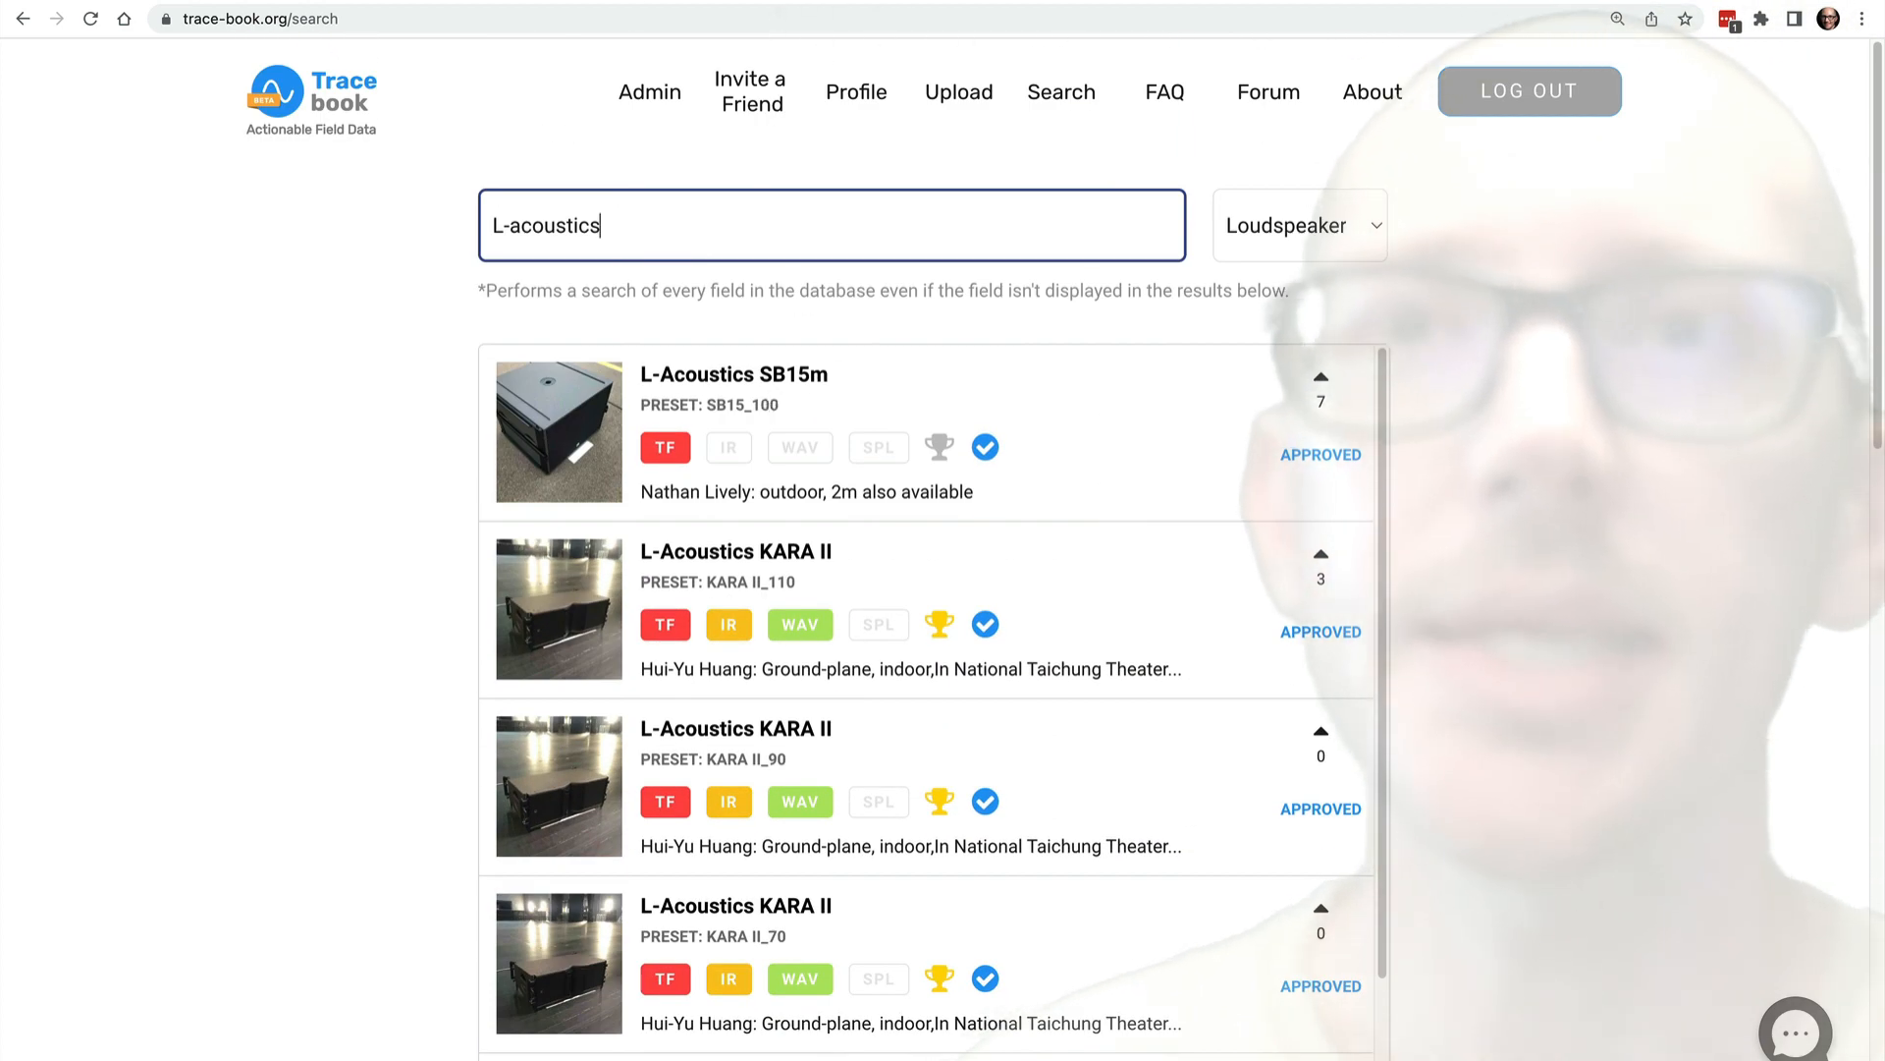
# - Switch to the L-Acoustics KARA II measurement page and reveal its graph settings
pyautogui.click(473, 1)
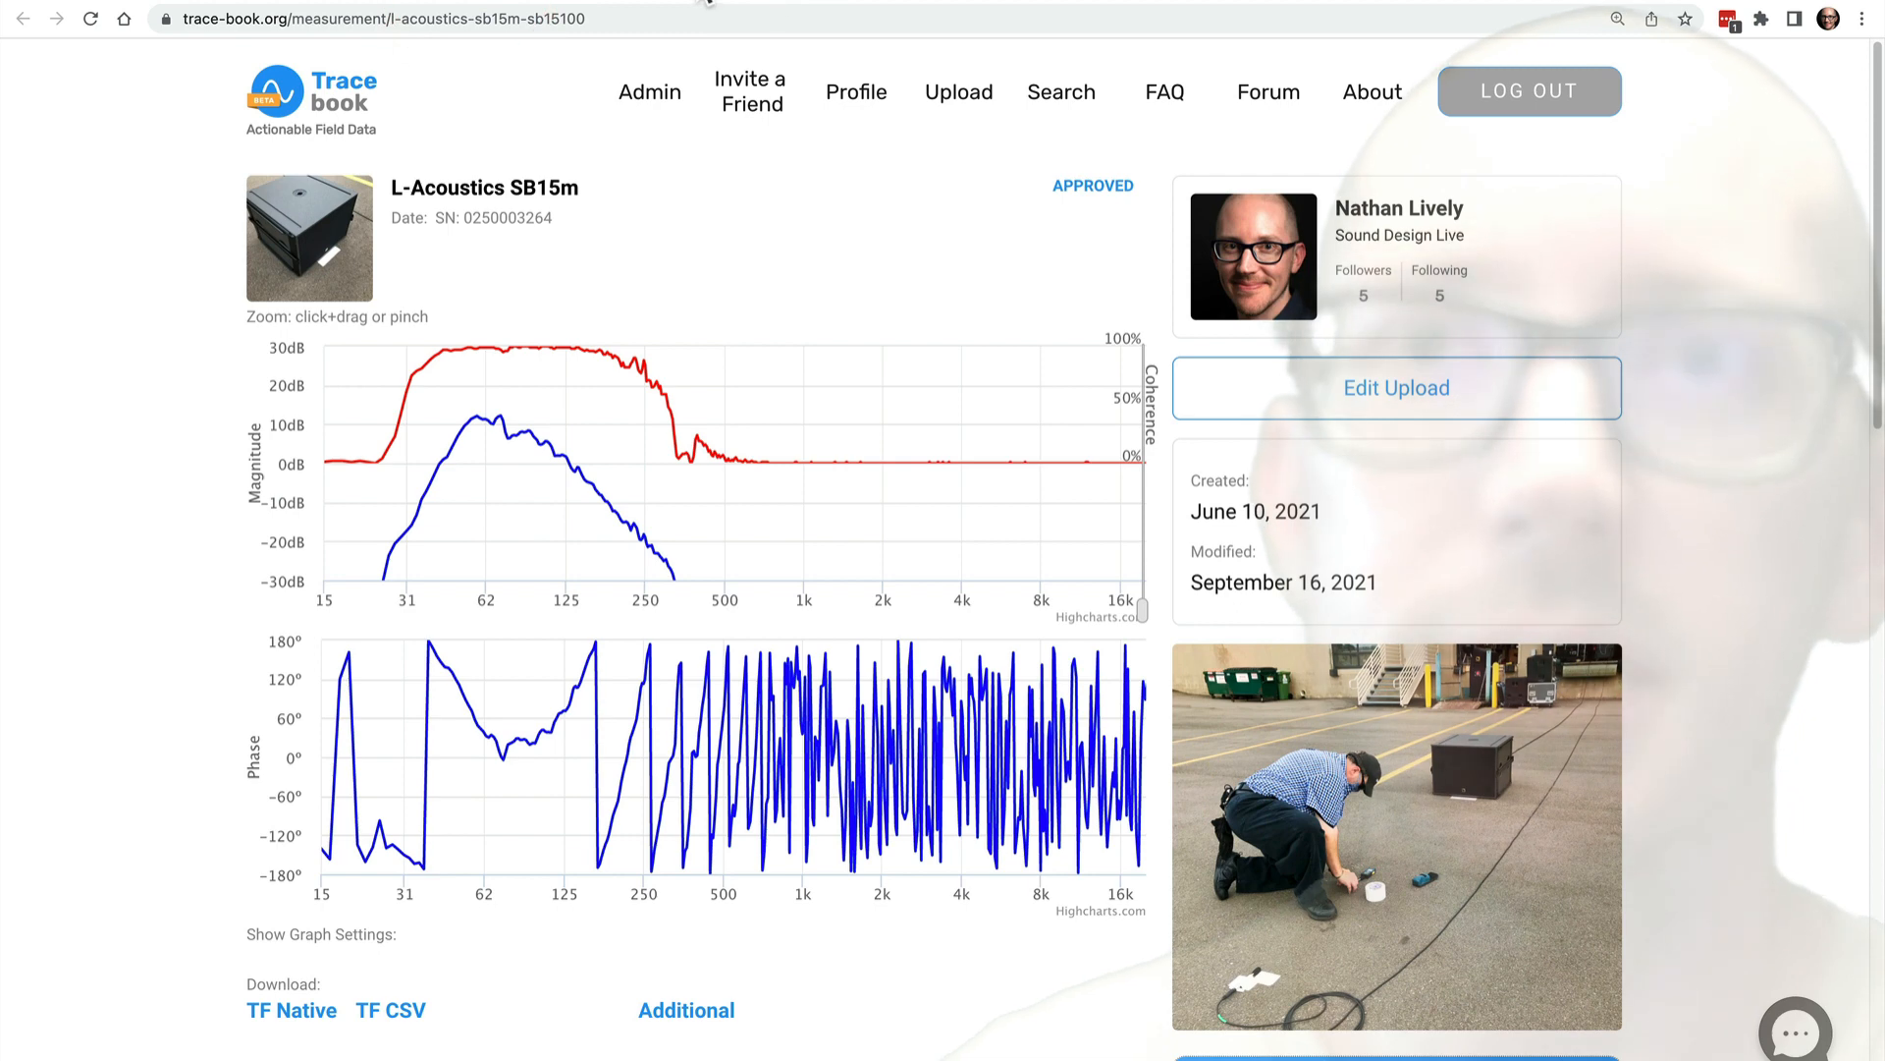
pyautogui.click(699, 1)
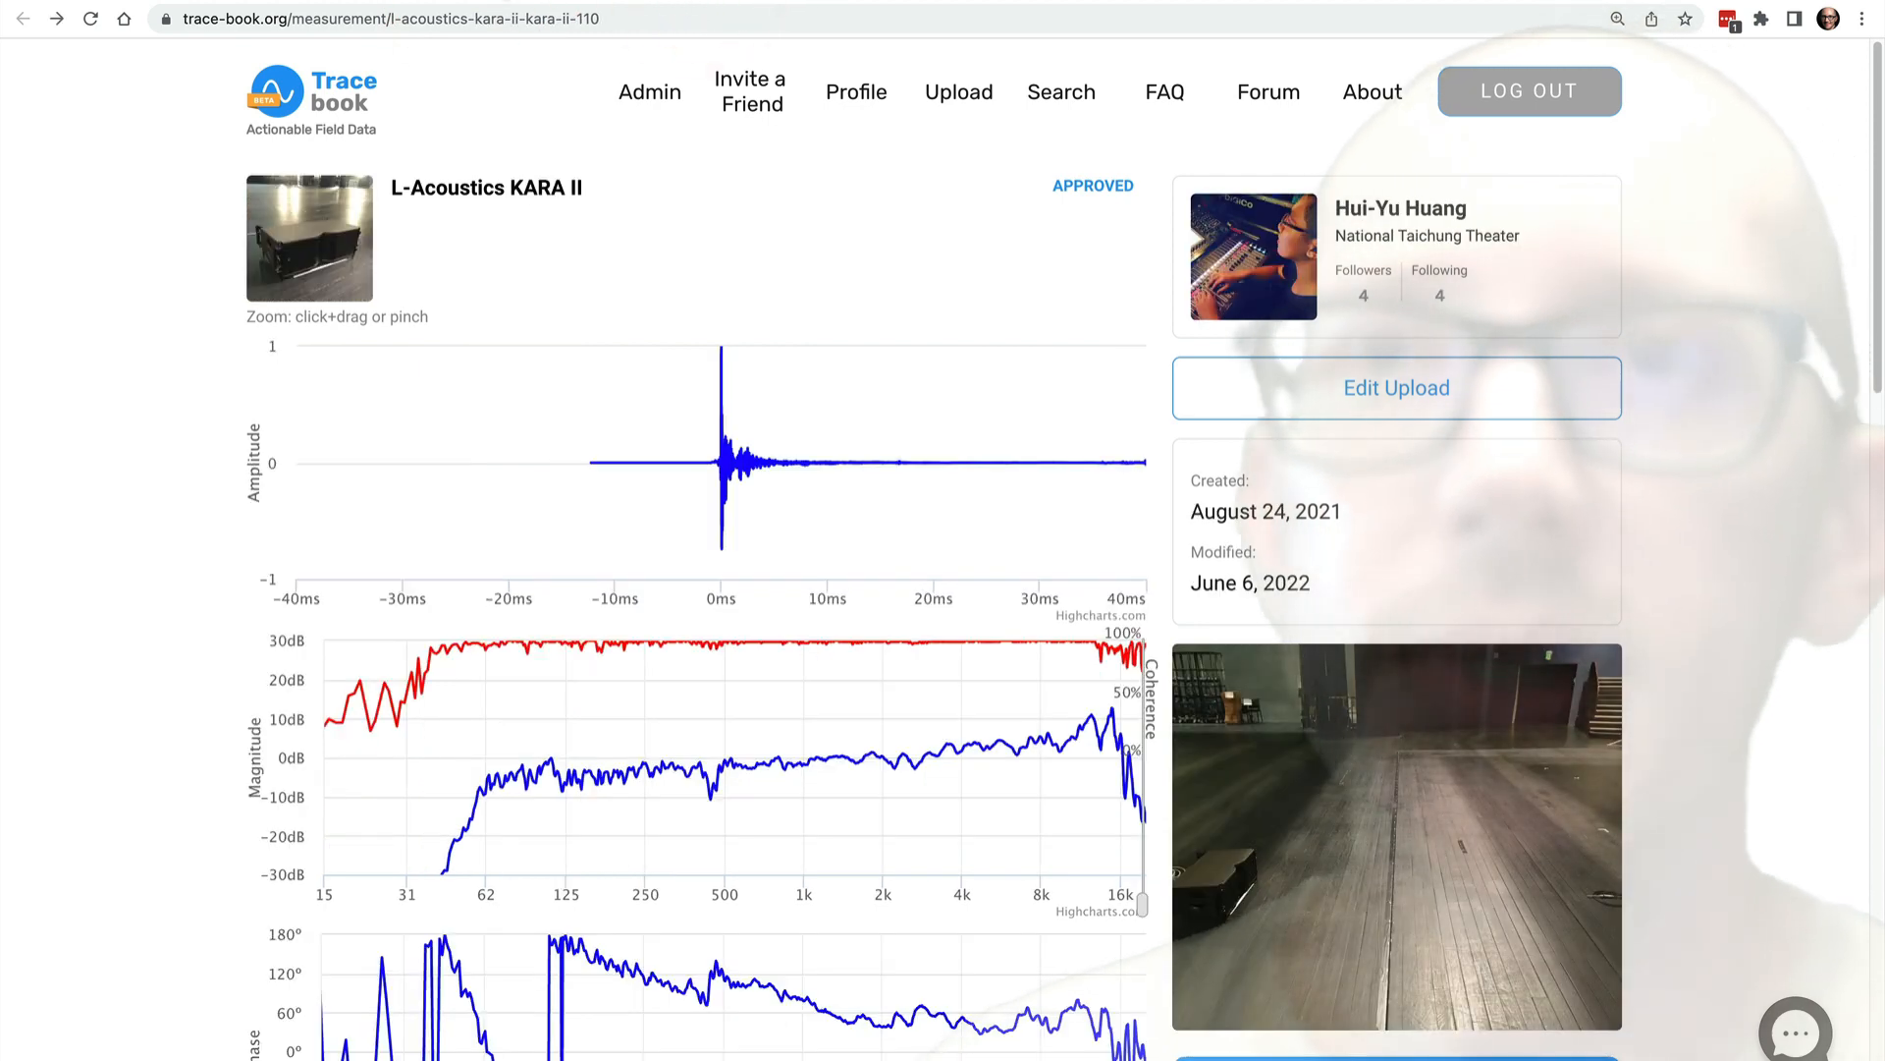
pyautogui.scroll(-2, 1700, 609)
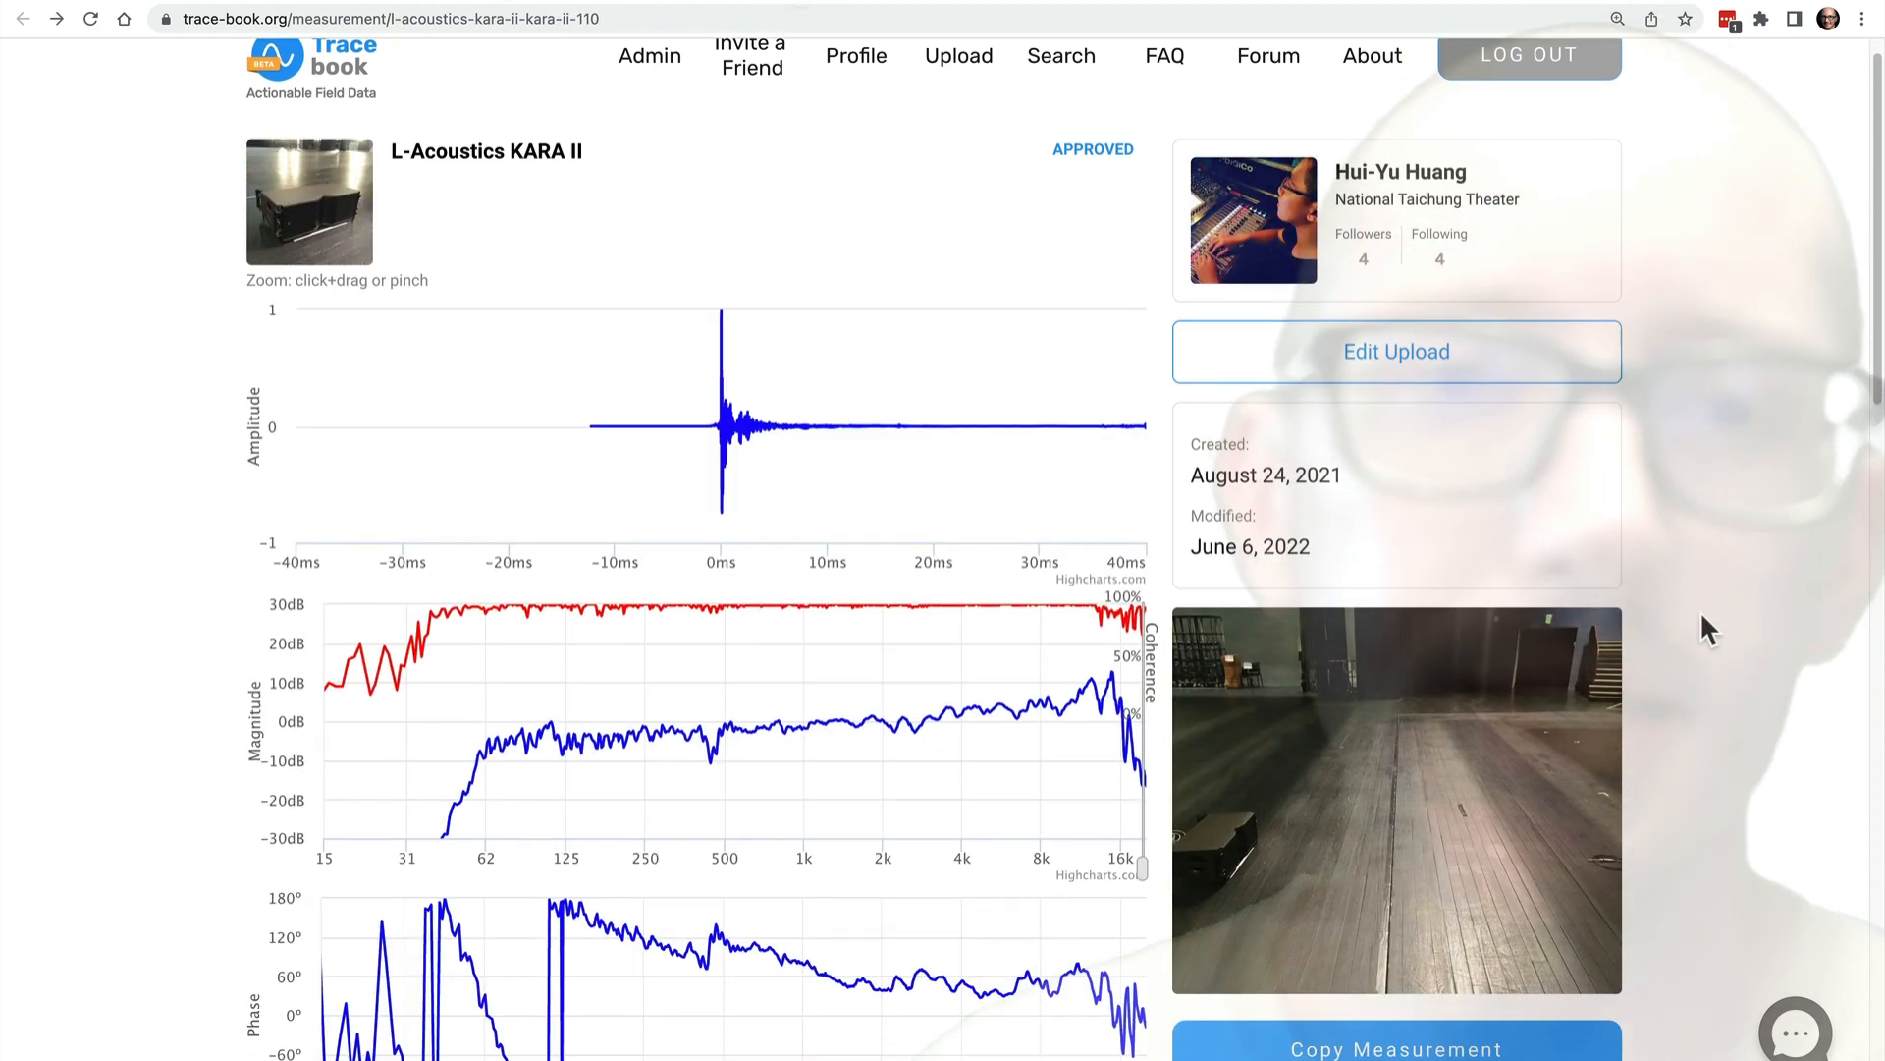
pyautogui.scroll(-5, 1700, 610)
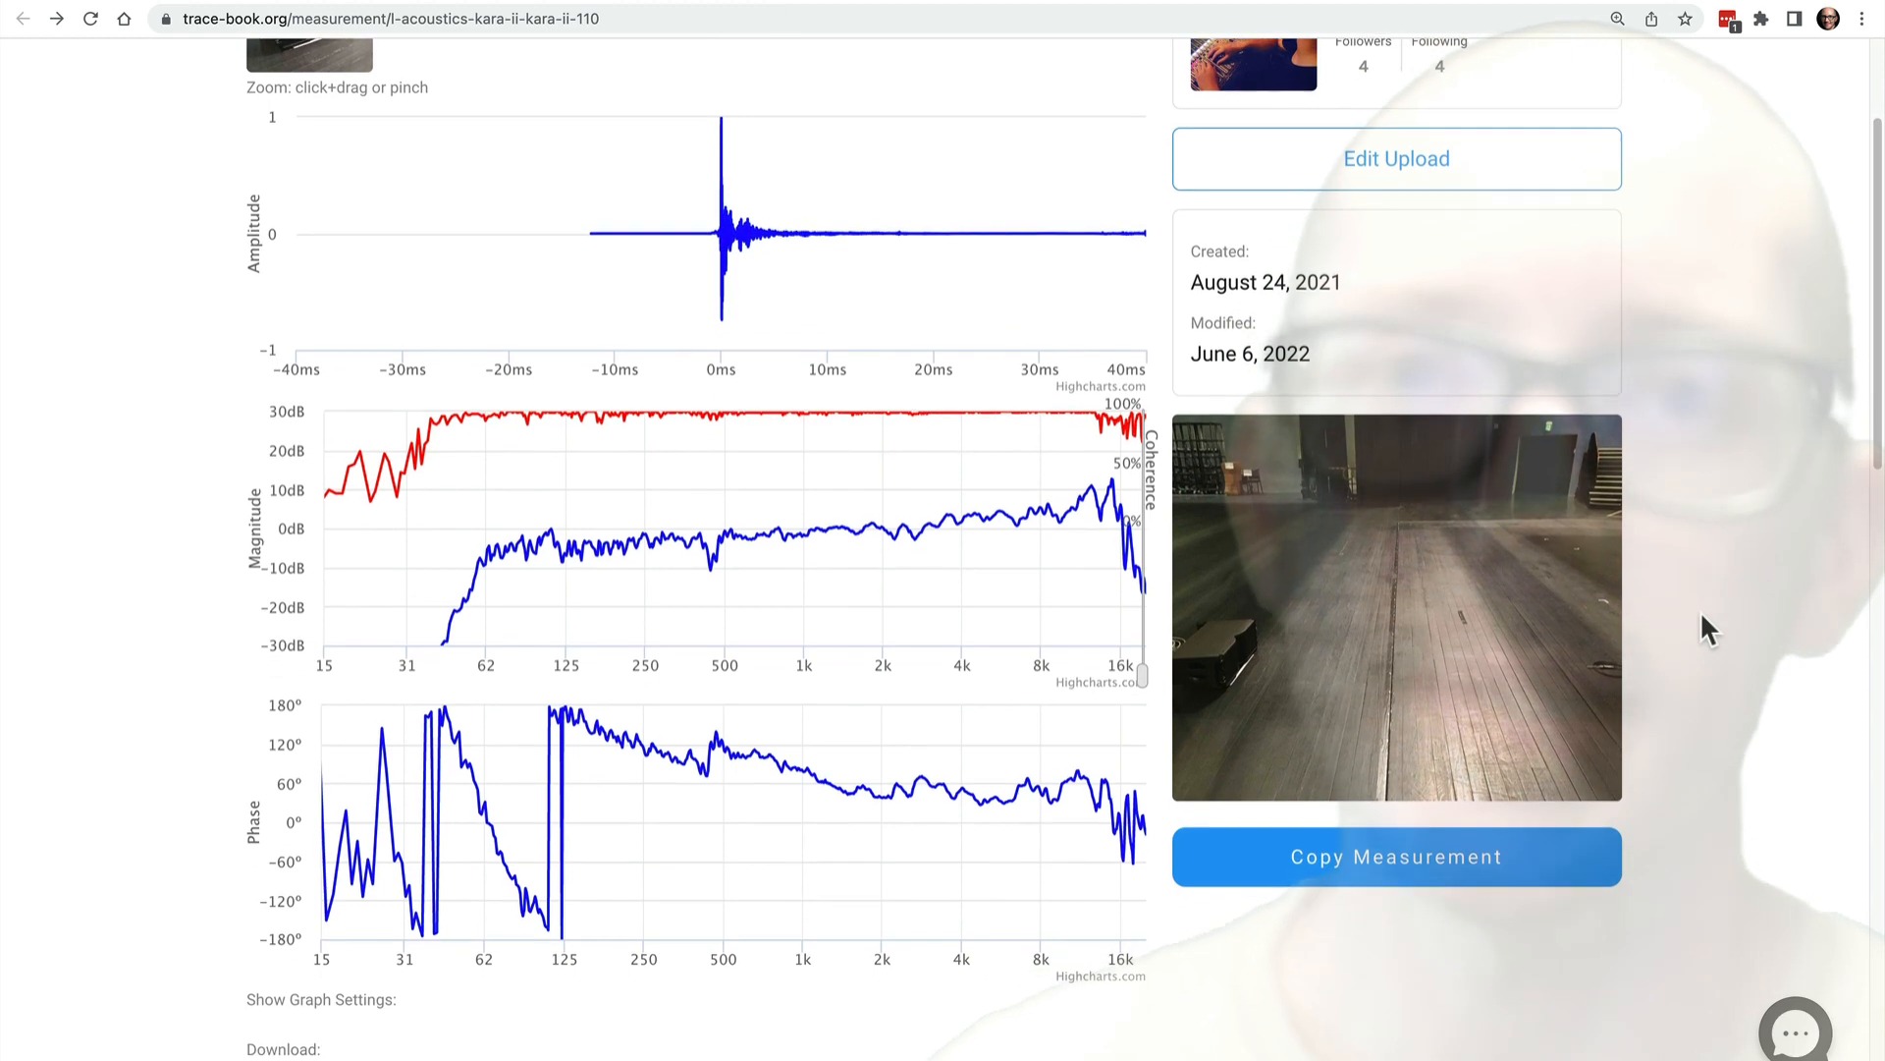
pyautogui.scroll(-3, 1700, 610)
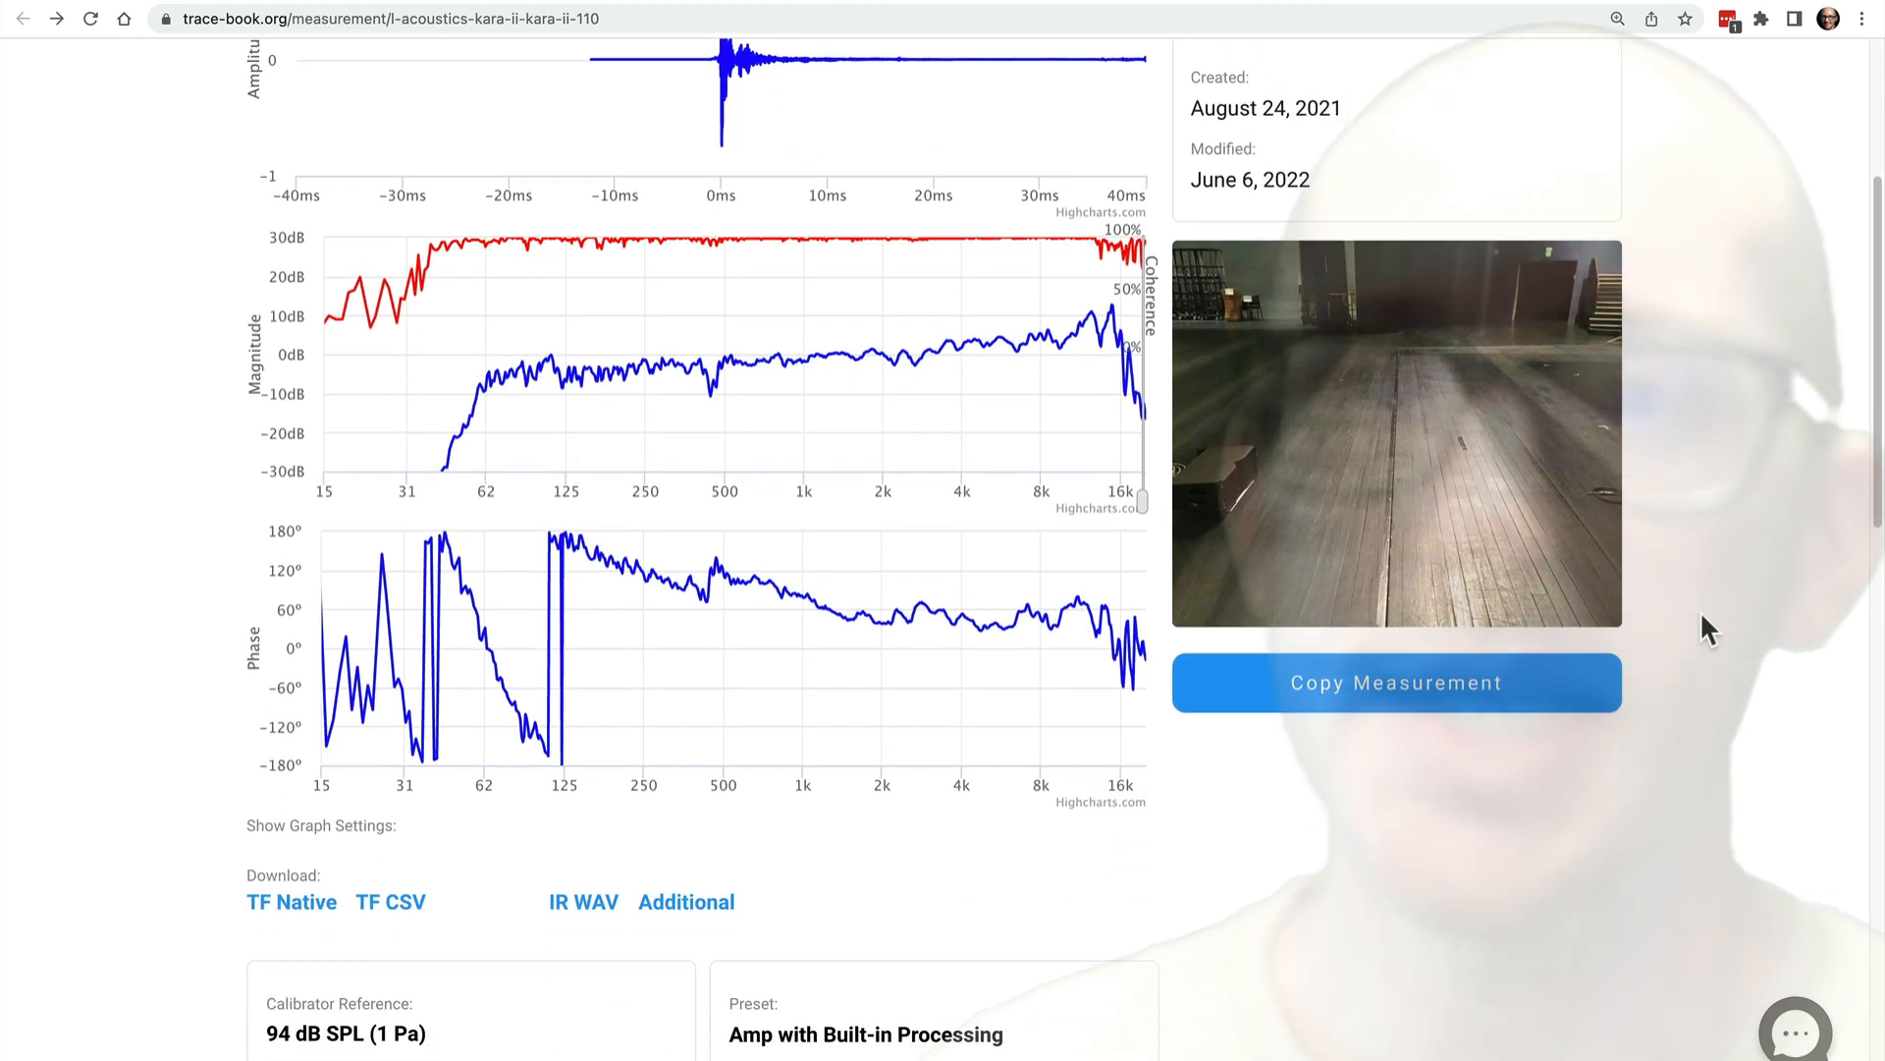
pyautogui.click(355, 830)
pyautogui.scroll(-3, 214, 812)
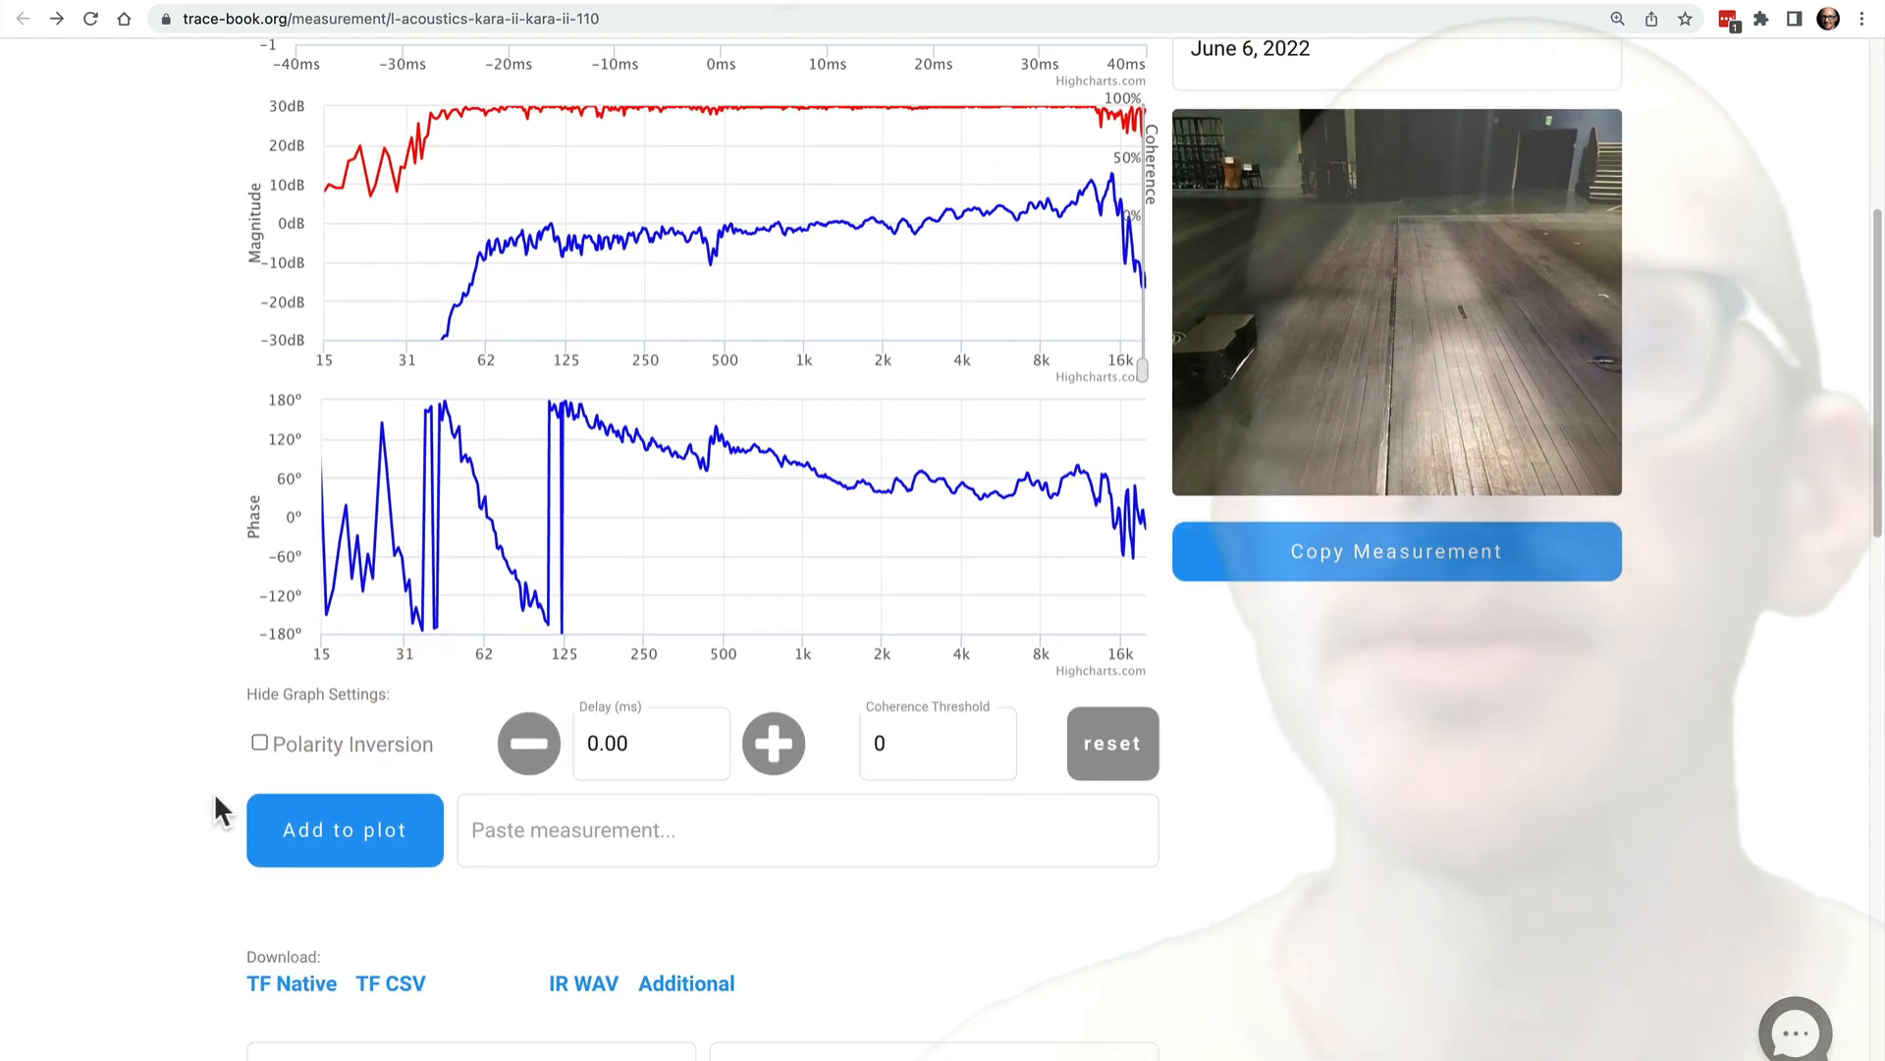
# - Try polarity inversion on the KARA II measurement and switch it off again
pyautogui.click(259, 742)
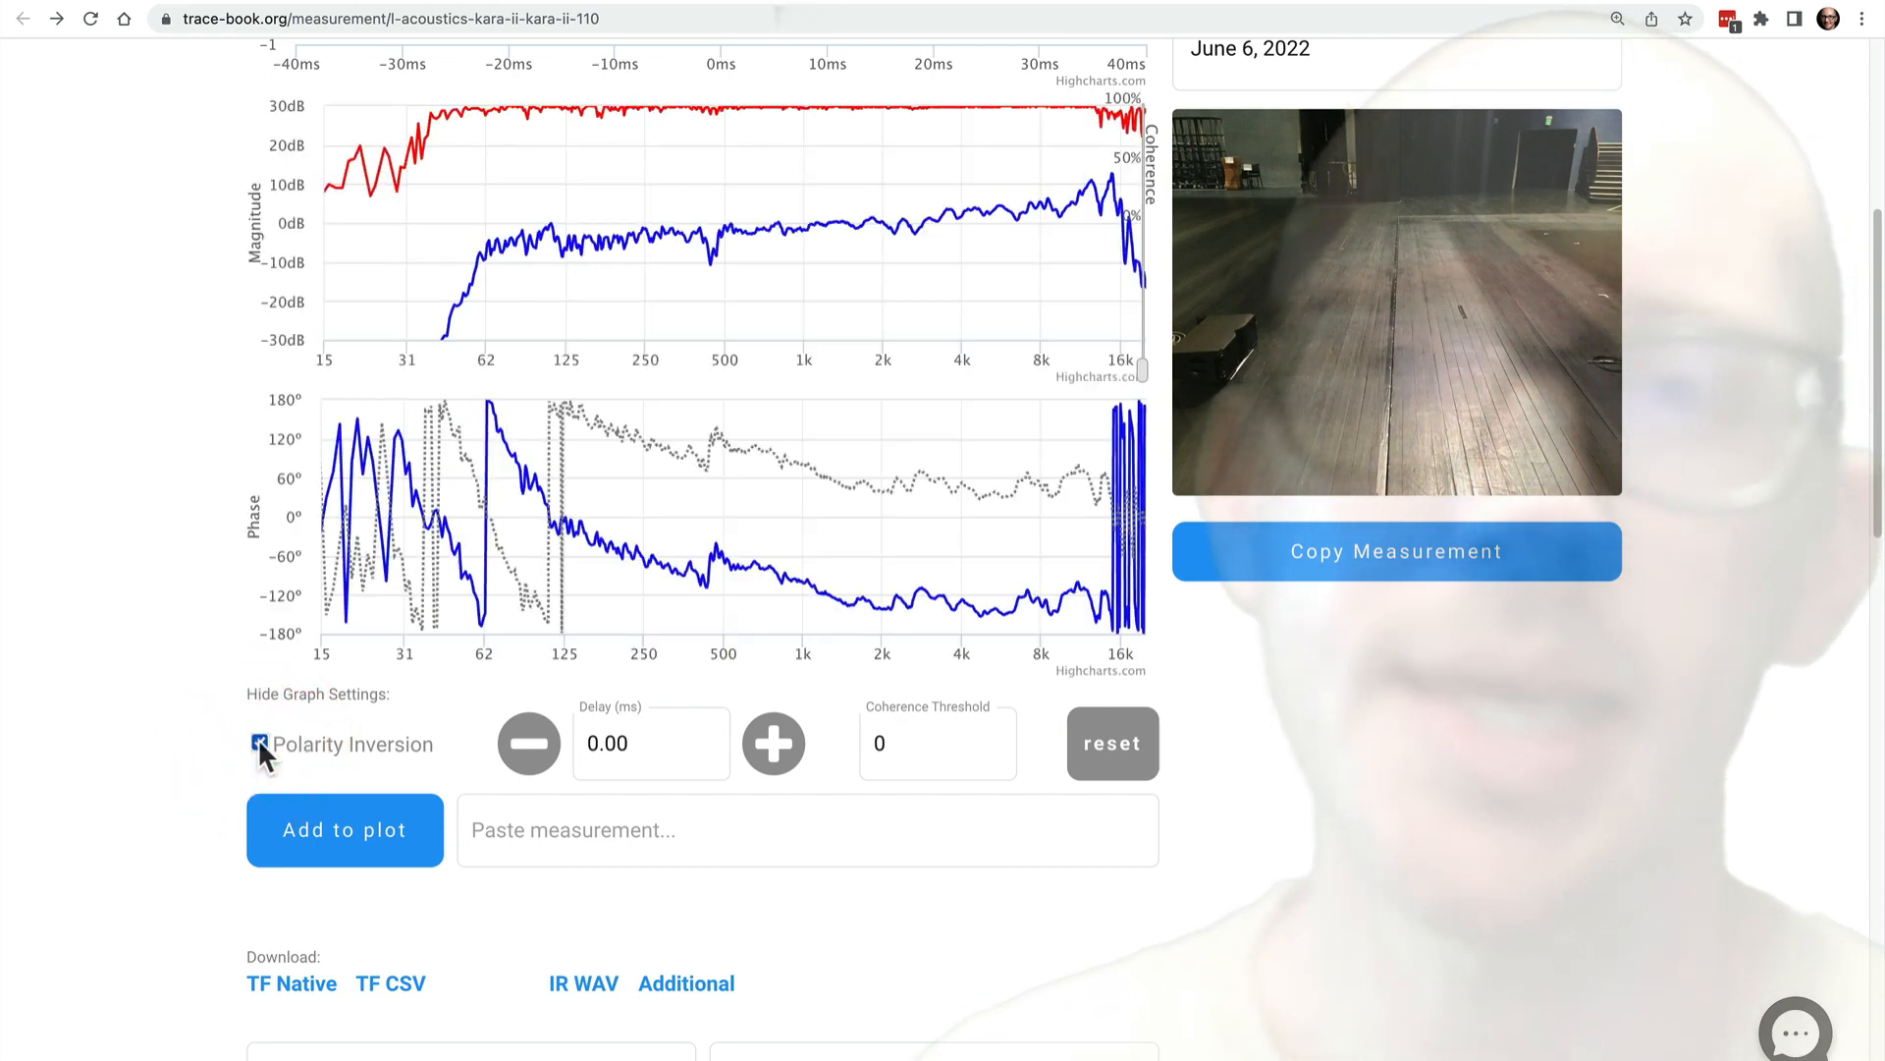
pyautogui.click(259, 742)
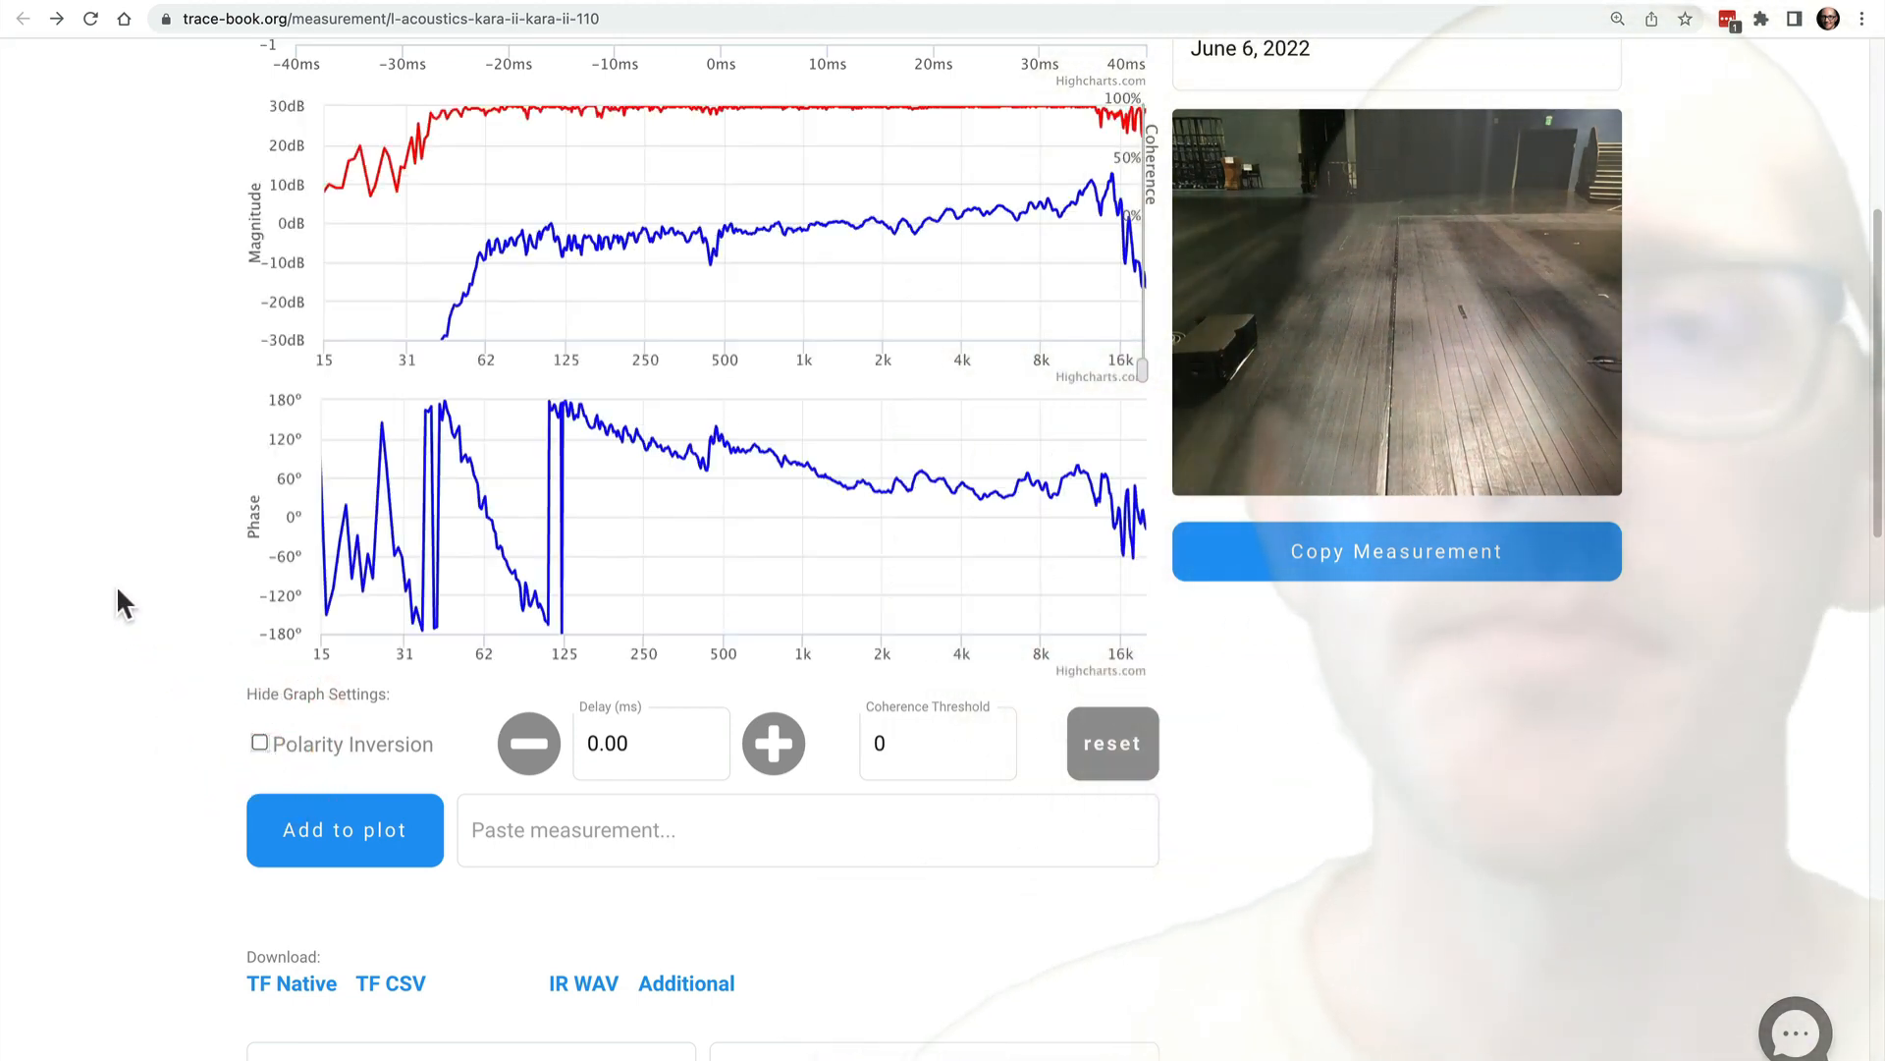
pyautogui.scroll(1, 116, 585)
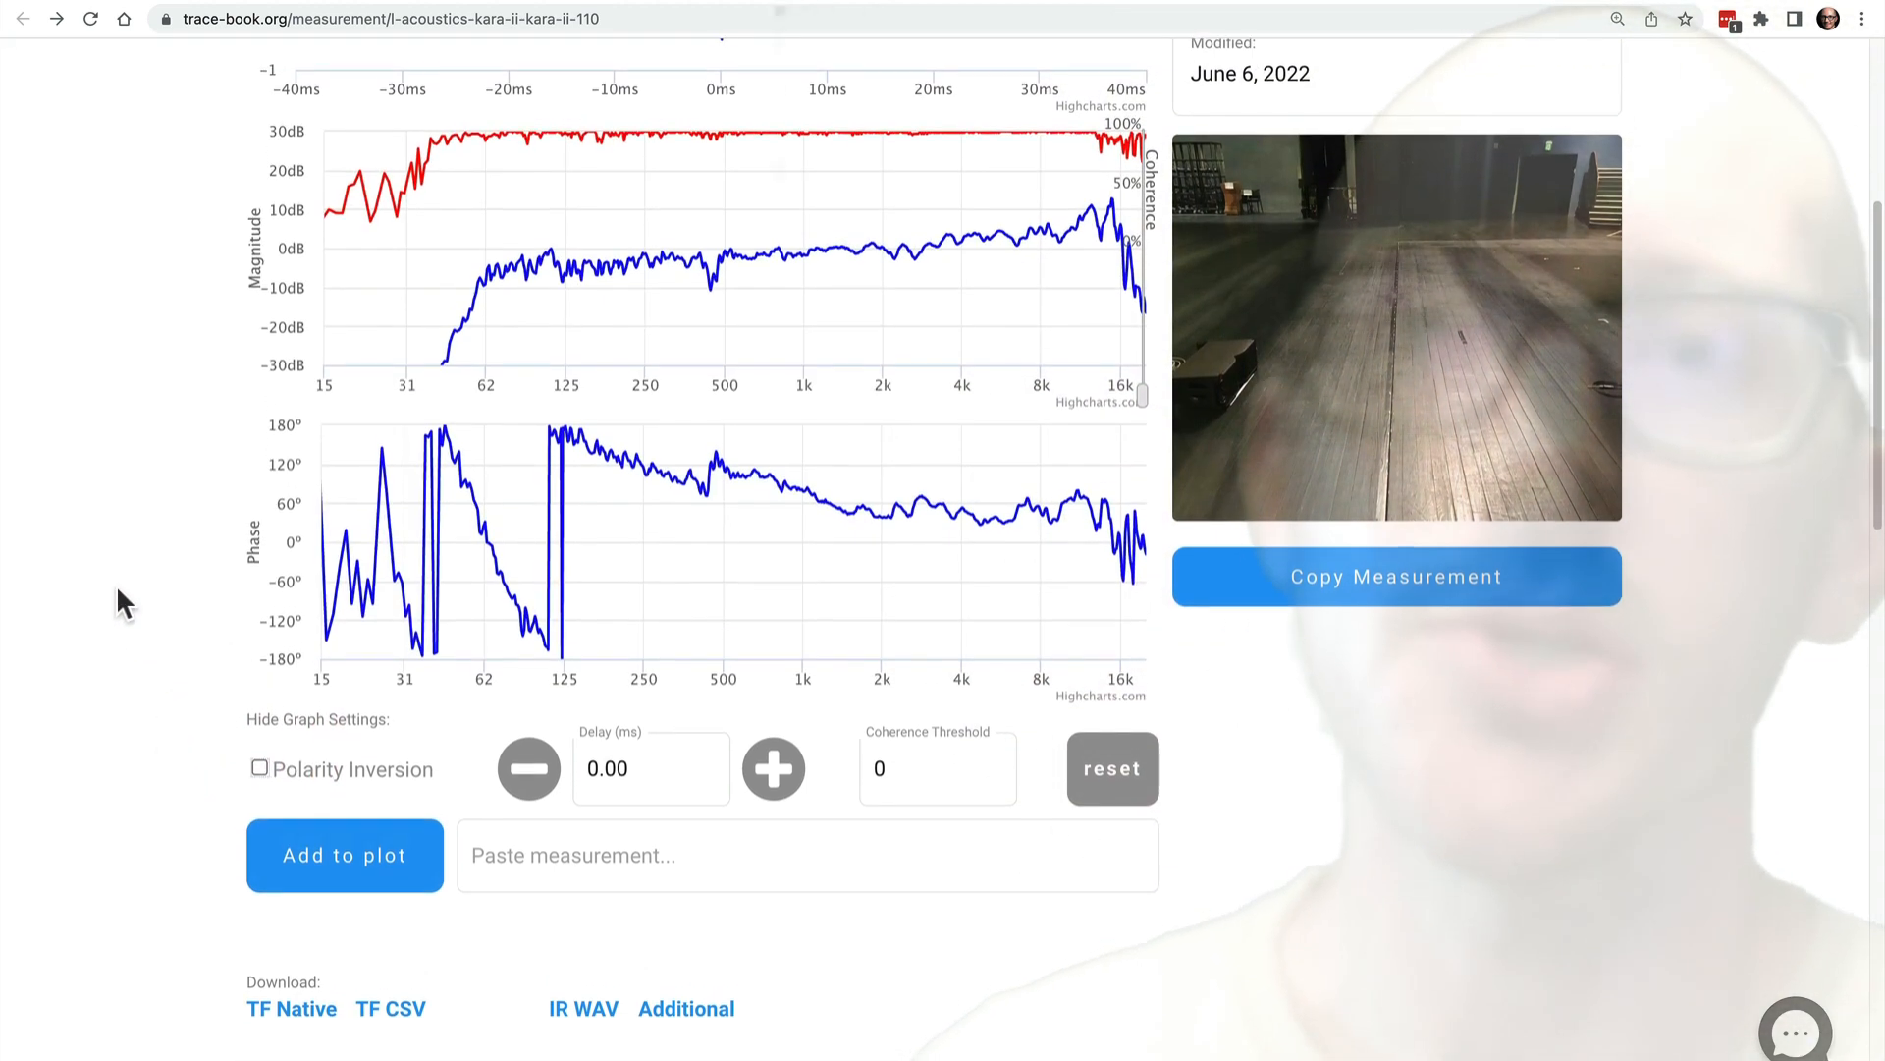
pyautogui.scroll(3, 116, 586)
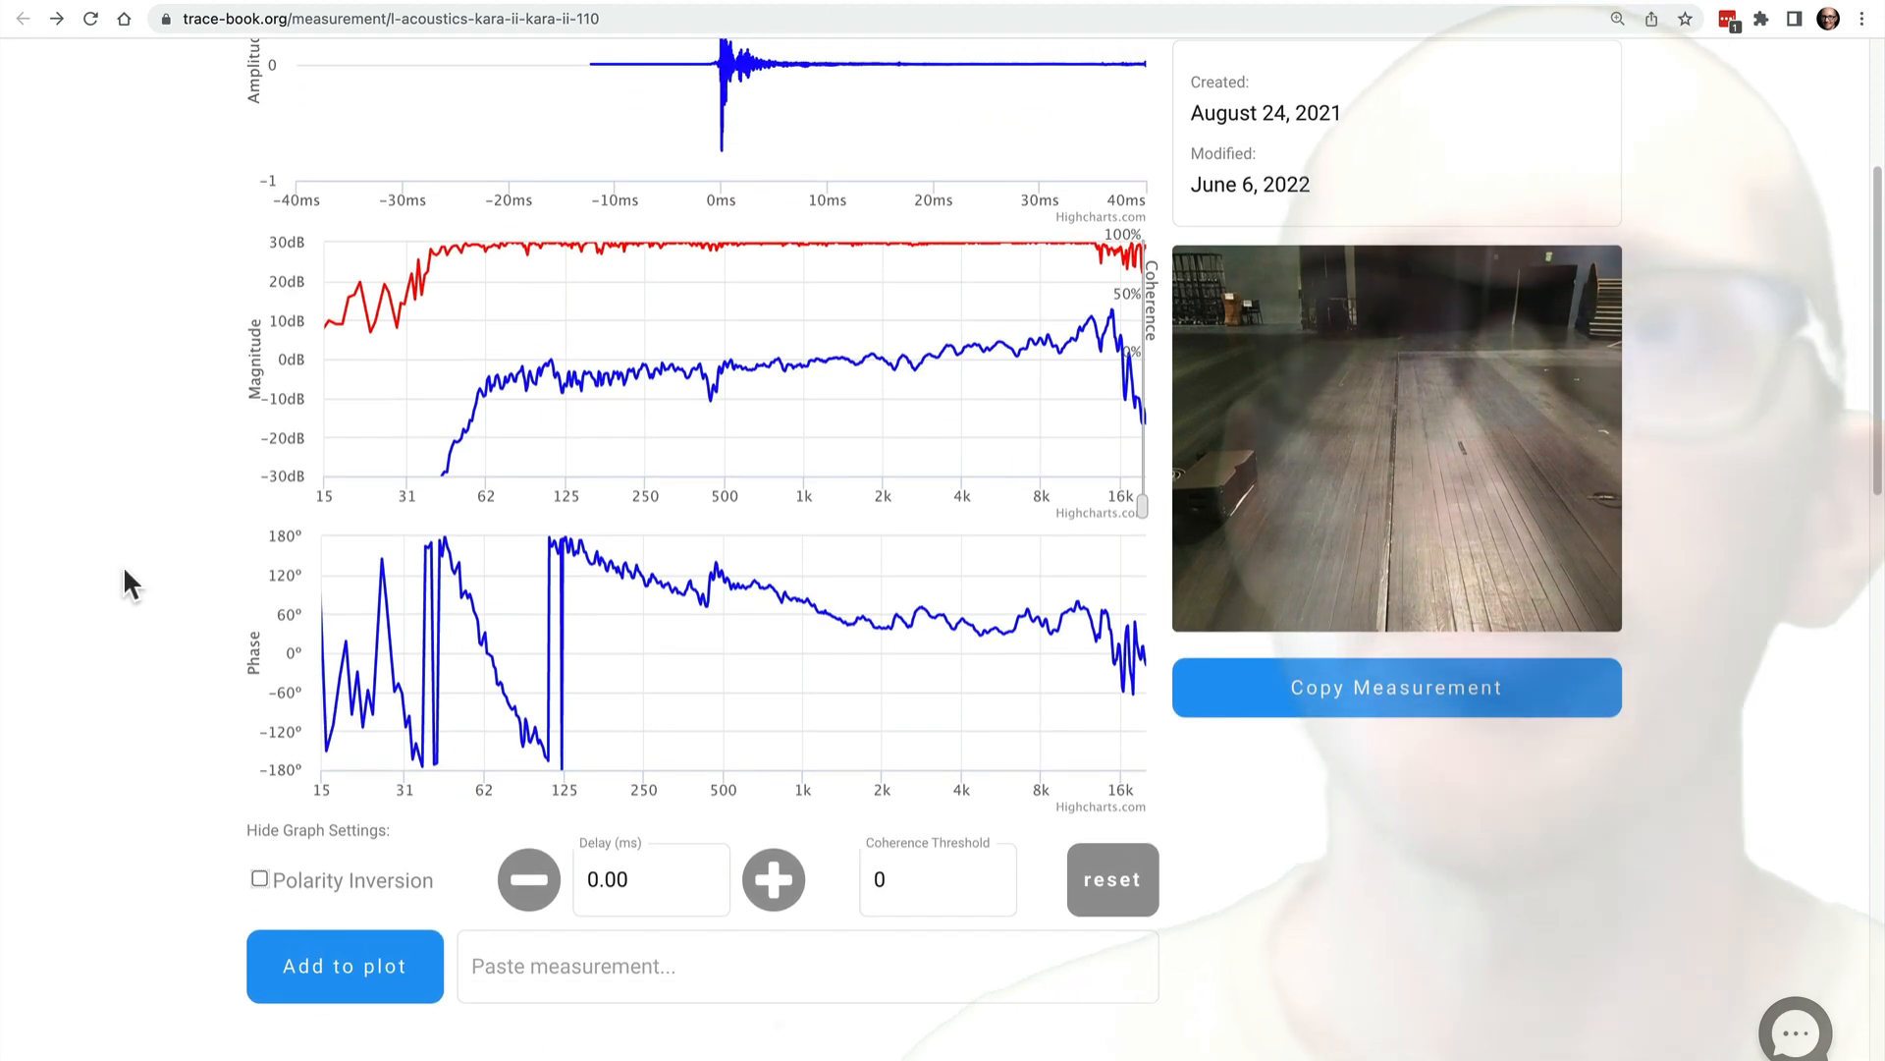
# - Copy the L-Acoustics SB15m measurement from its own page
pyautogui.click(491, 3)
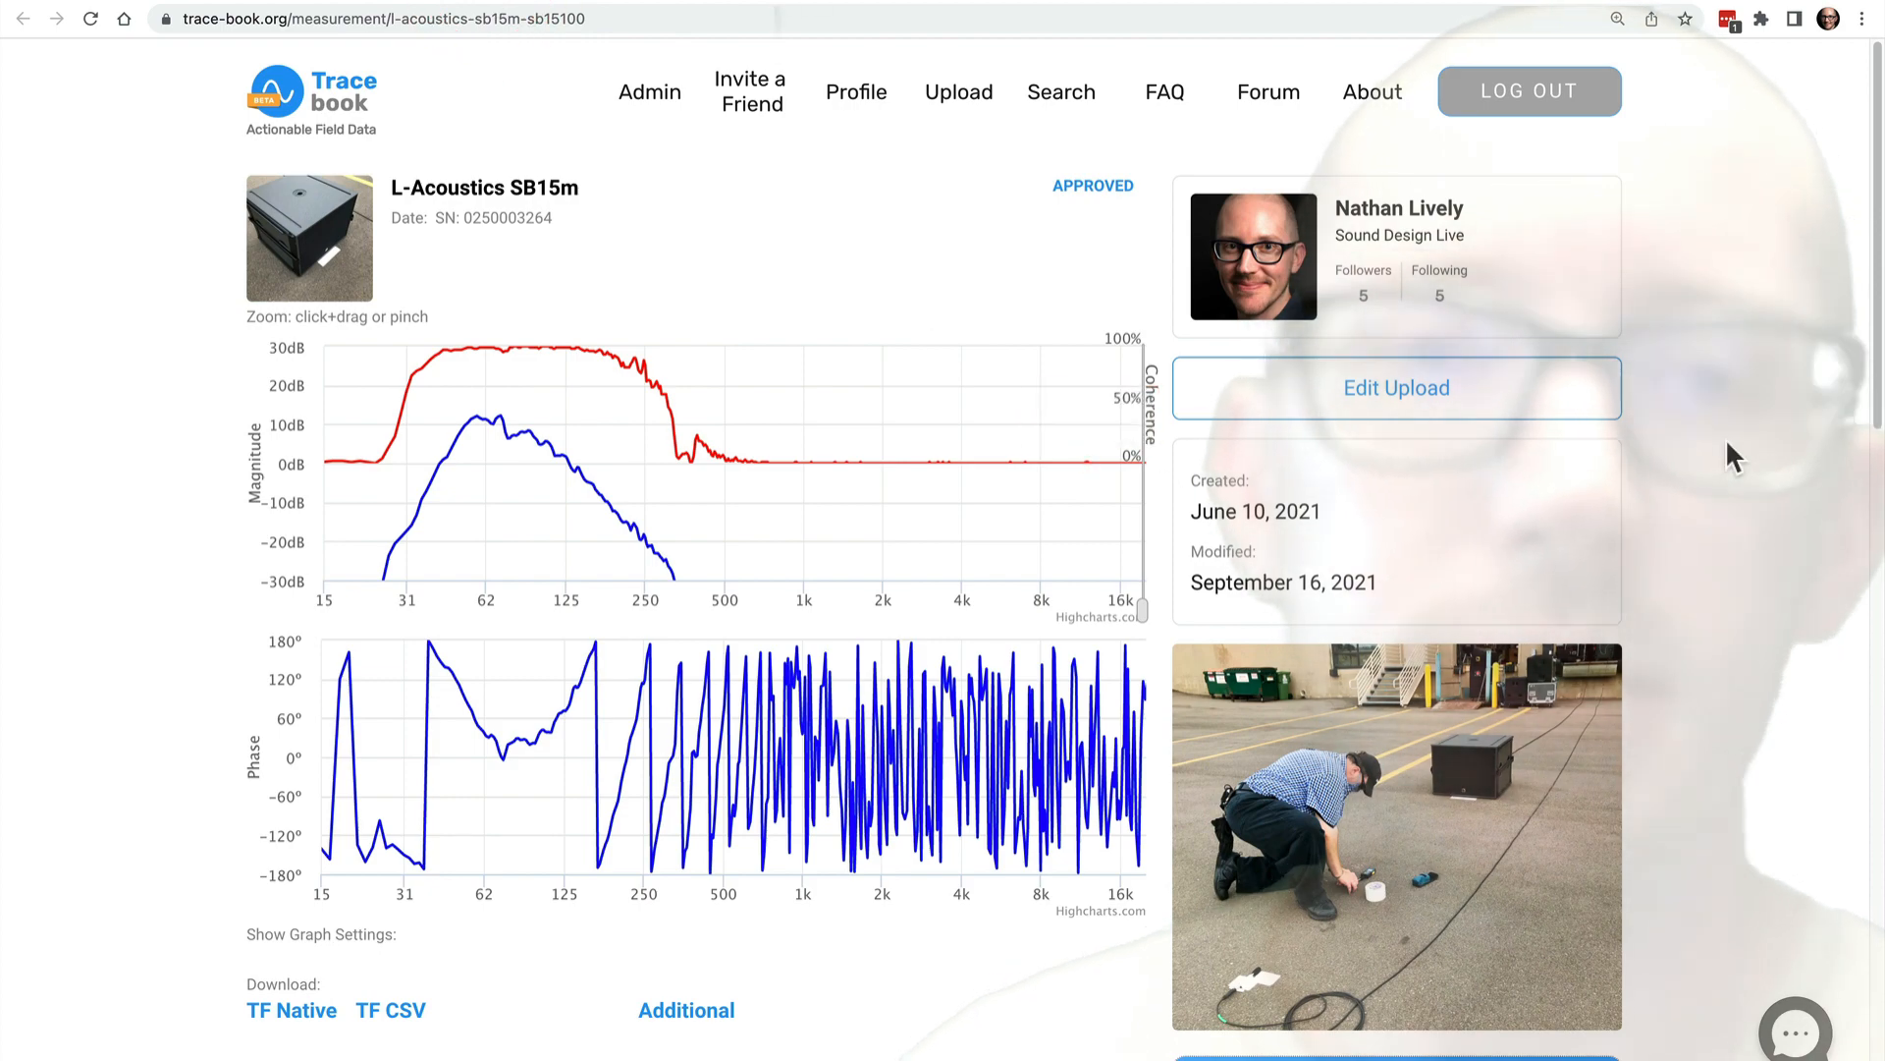
pyautogui.scroll(-3, 1726, 442)
pyautogui.scroll(-1, 1724, 438)
pyautogui.click(1451, 841)
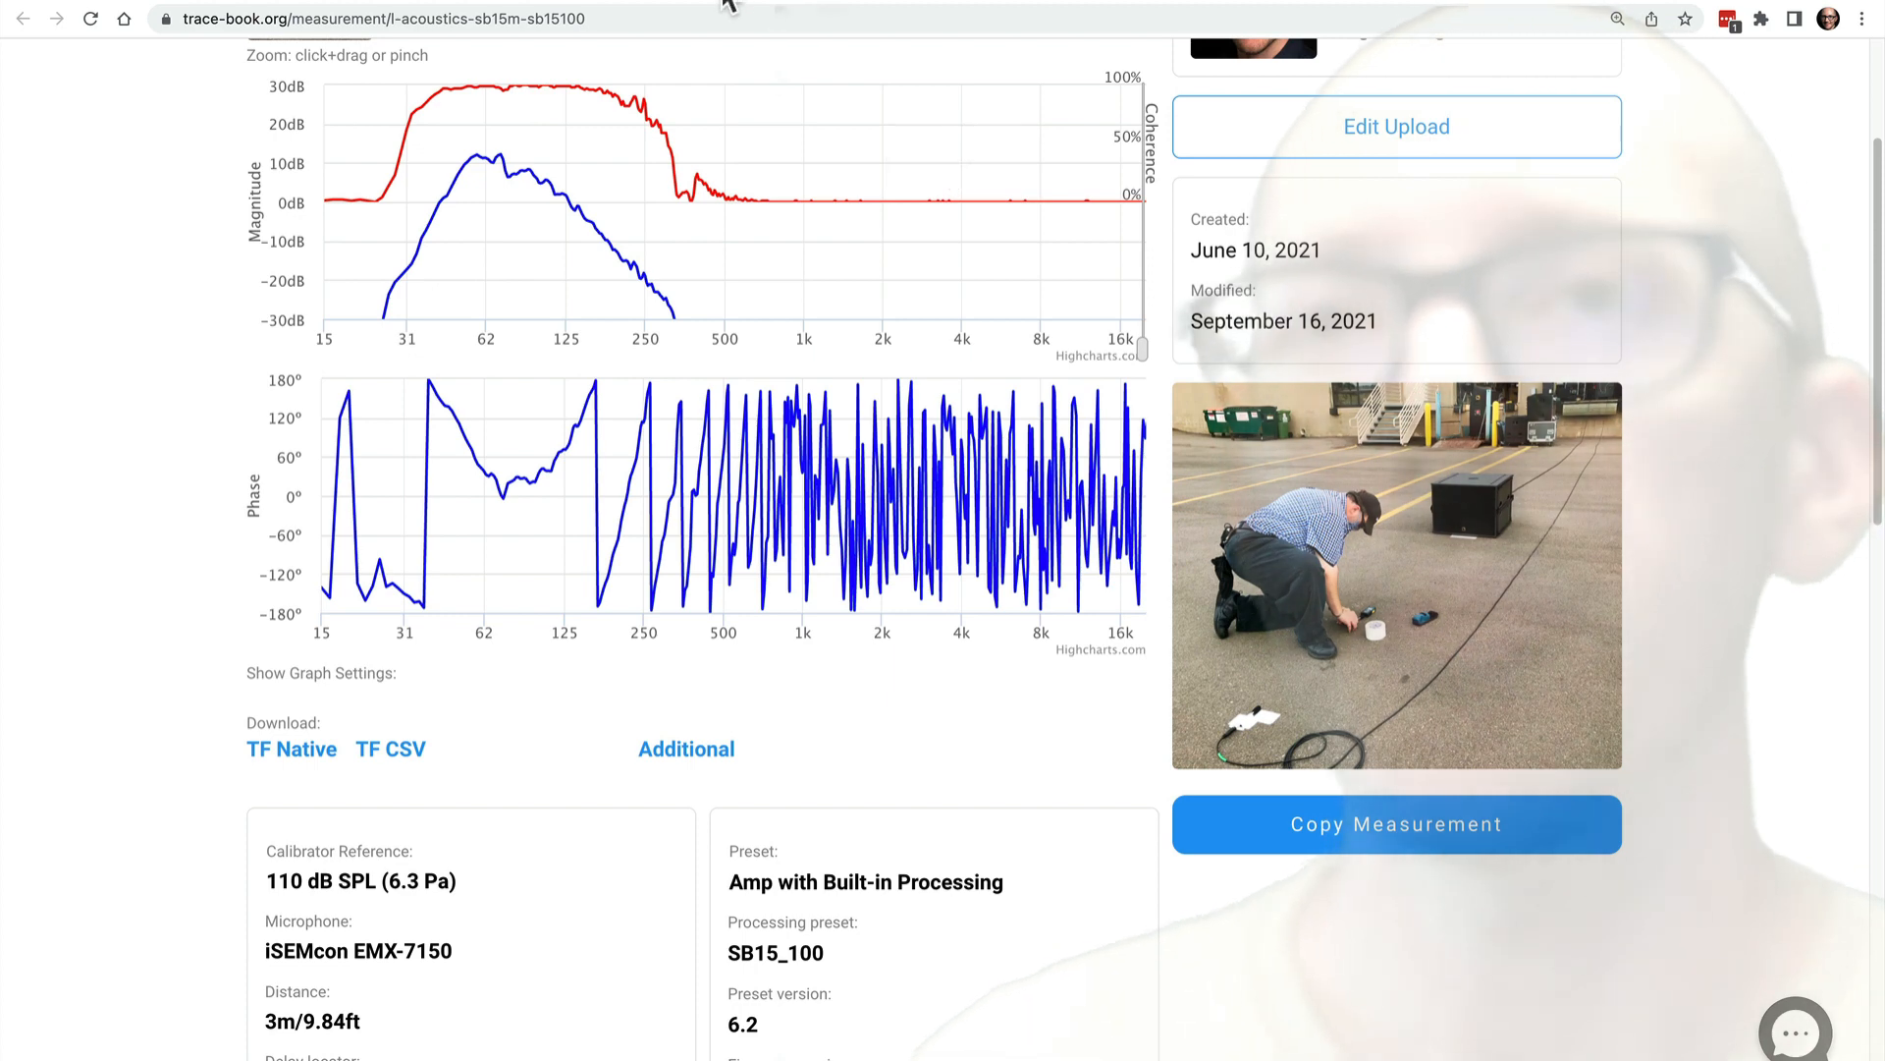
# - Paste the copied SB15m measurement on the KARA II page and add it to the plot
pyautogui.click(728, 5)
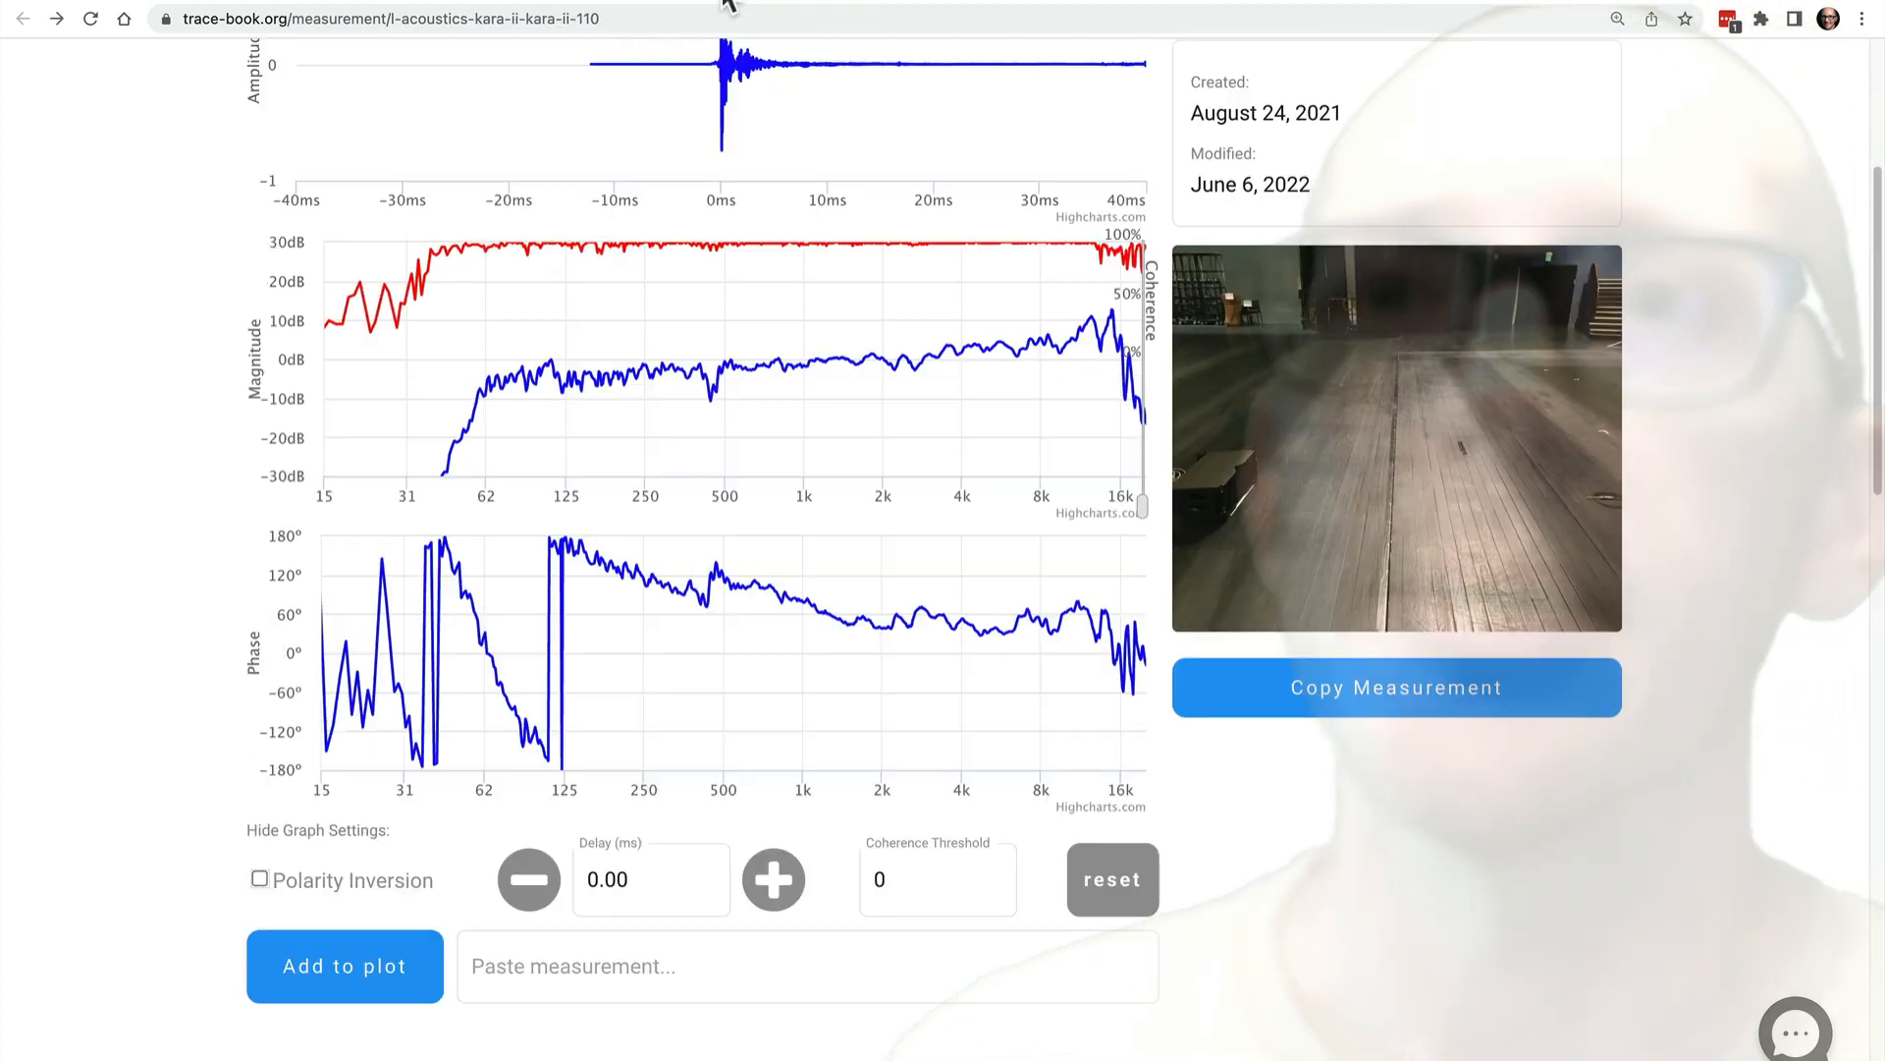
pyautogui.scroll(-2, 141, 381)
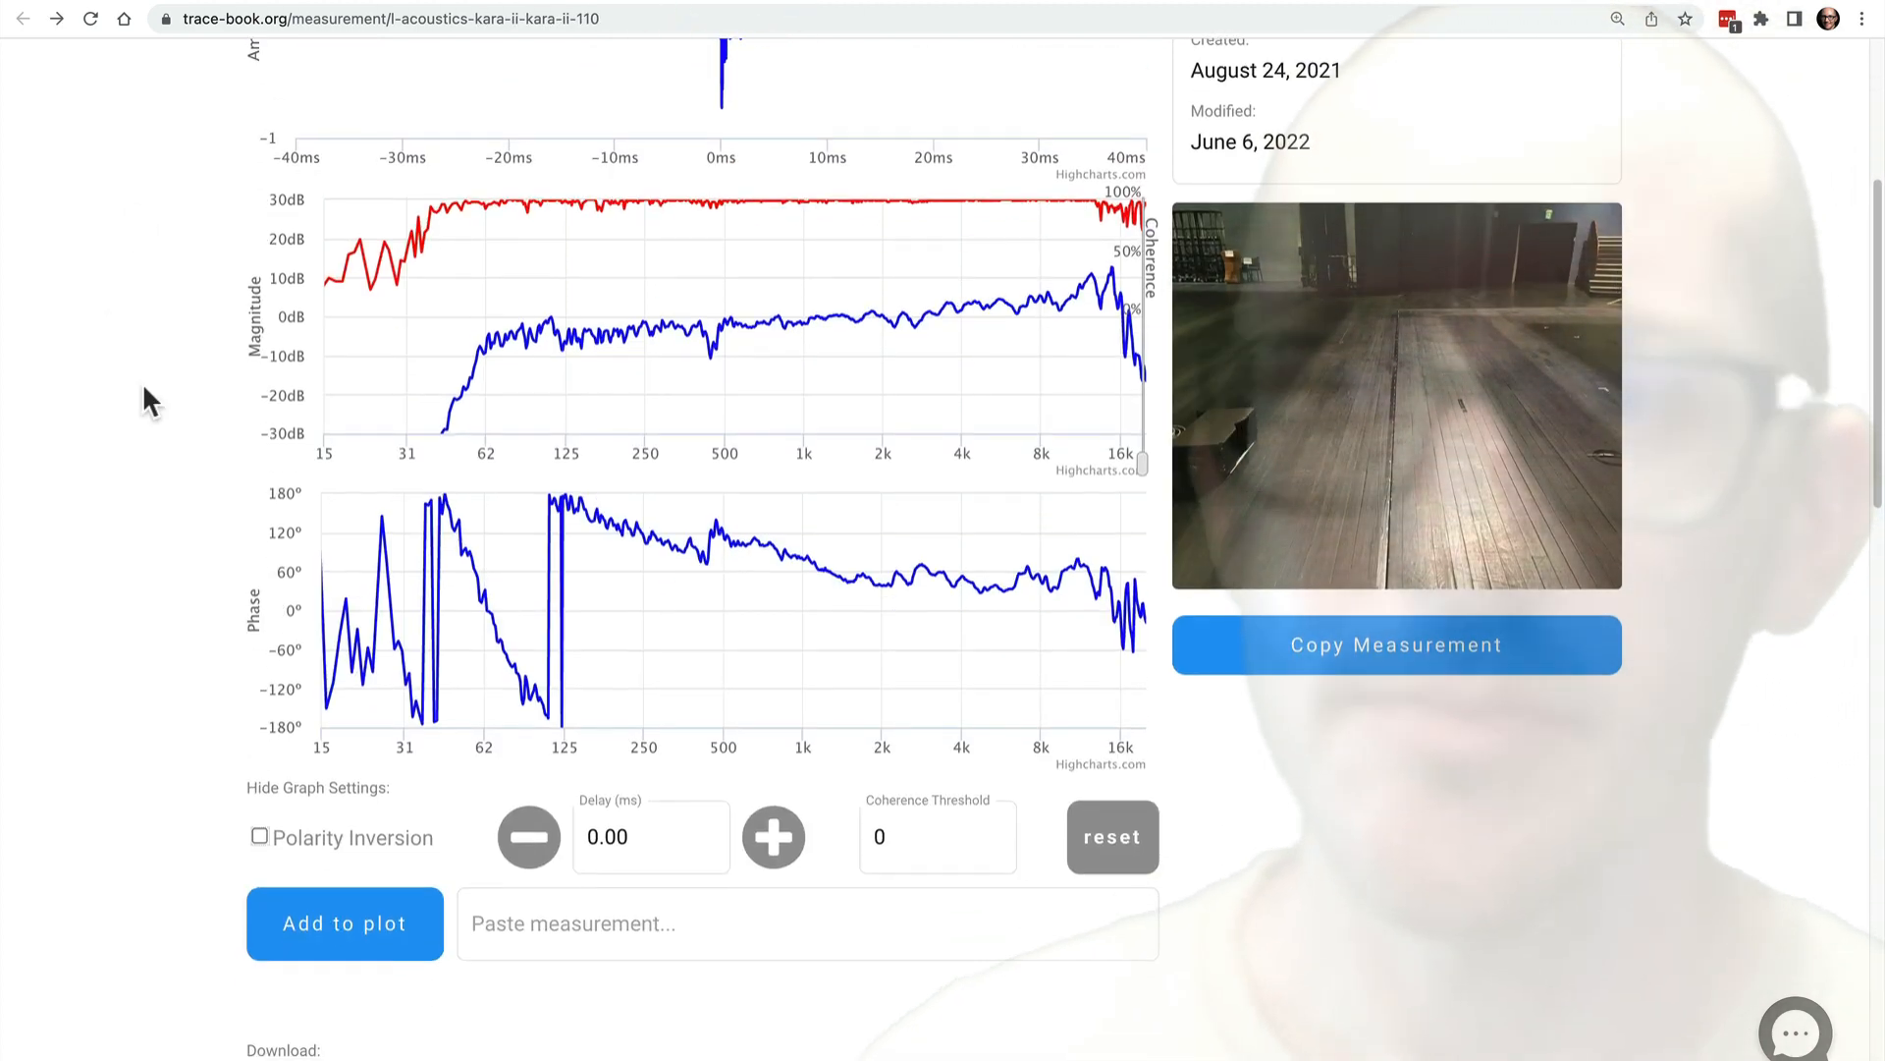
pyautogui.click(571, 825)
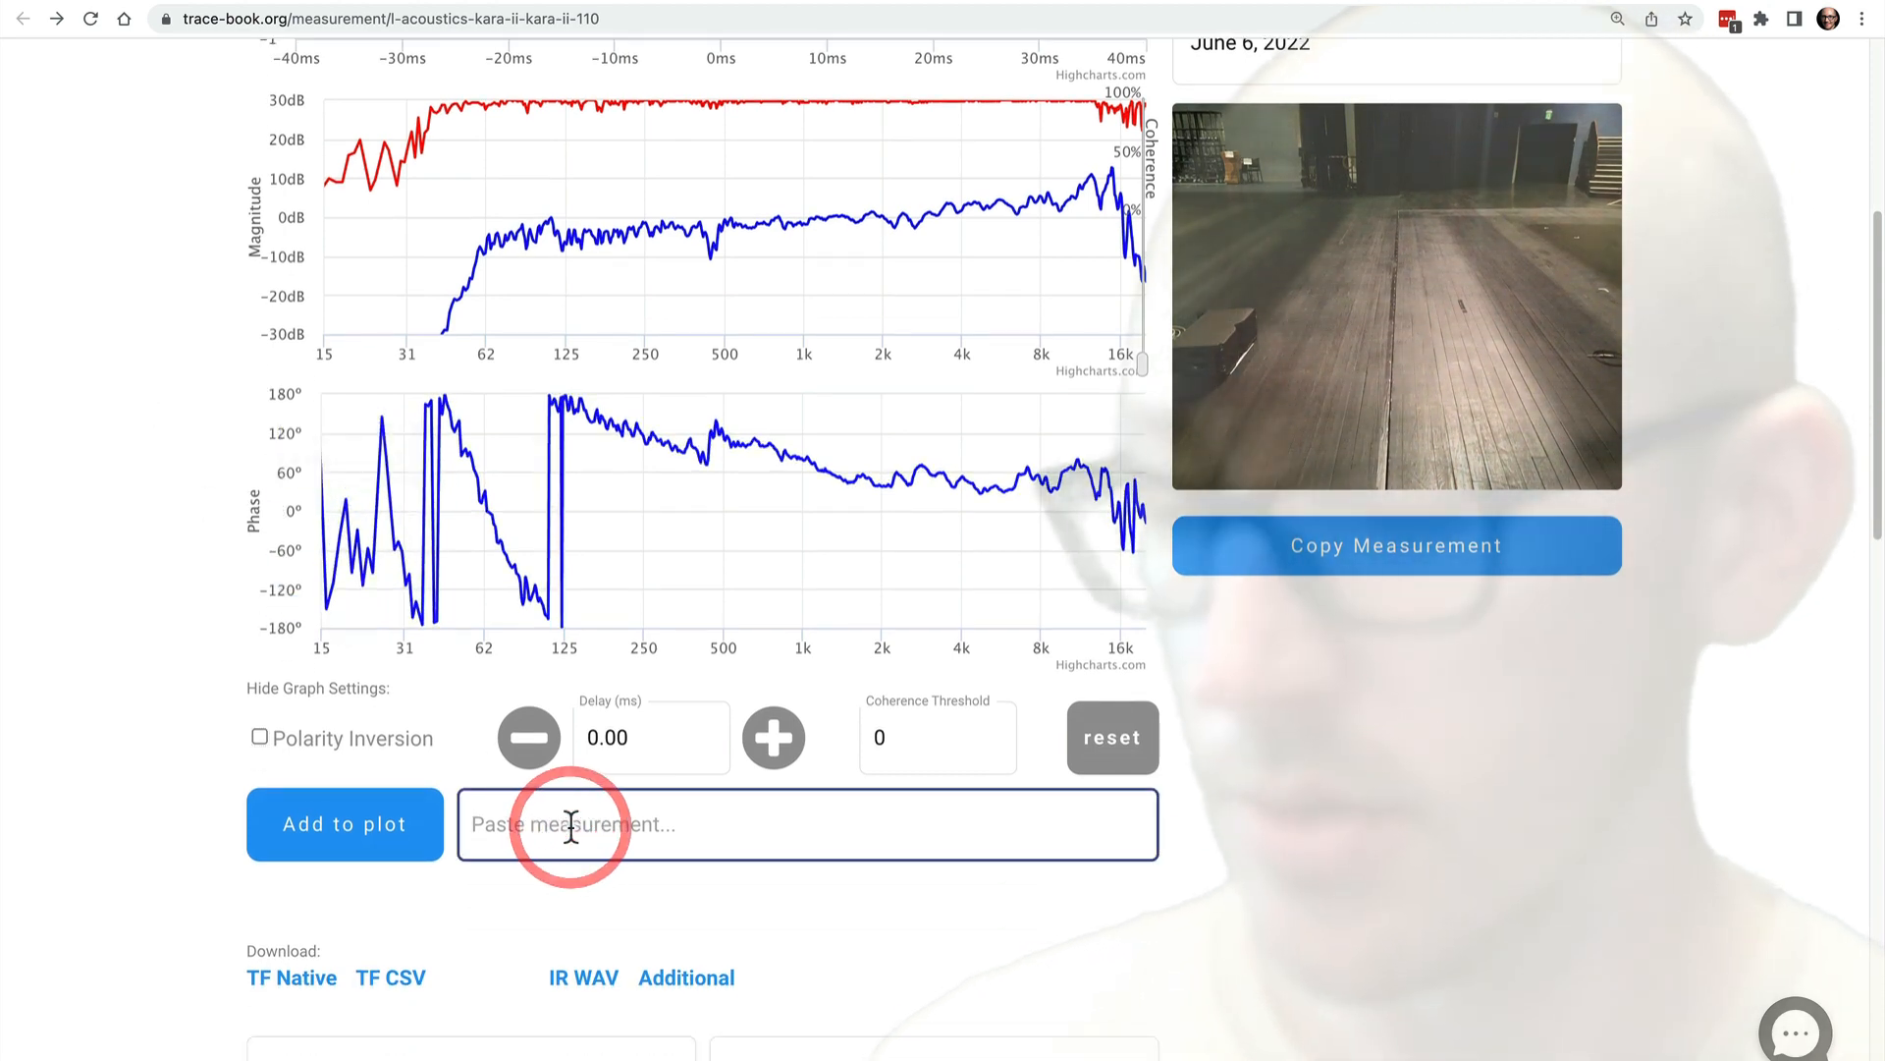
pyautogui.press('super+v')
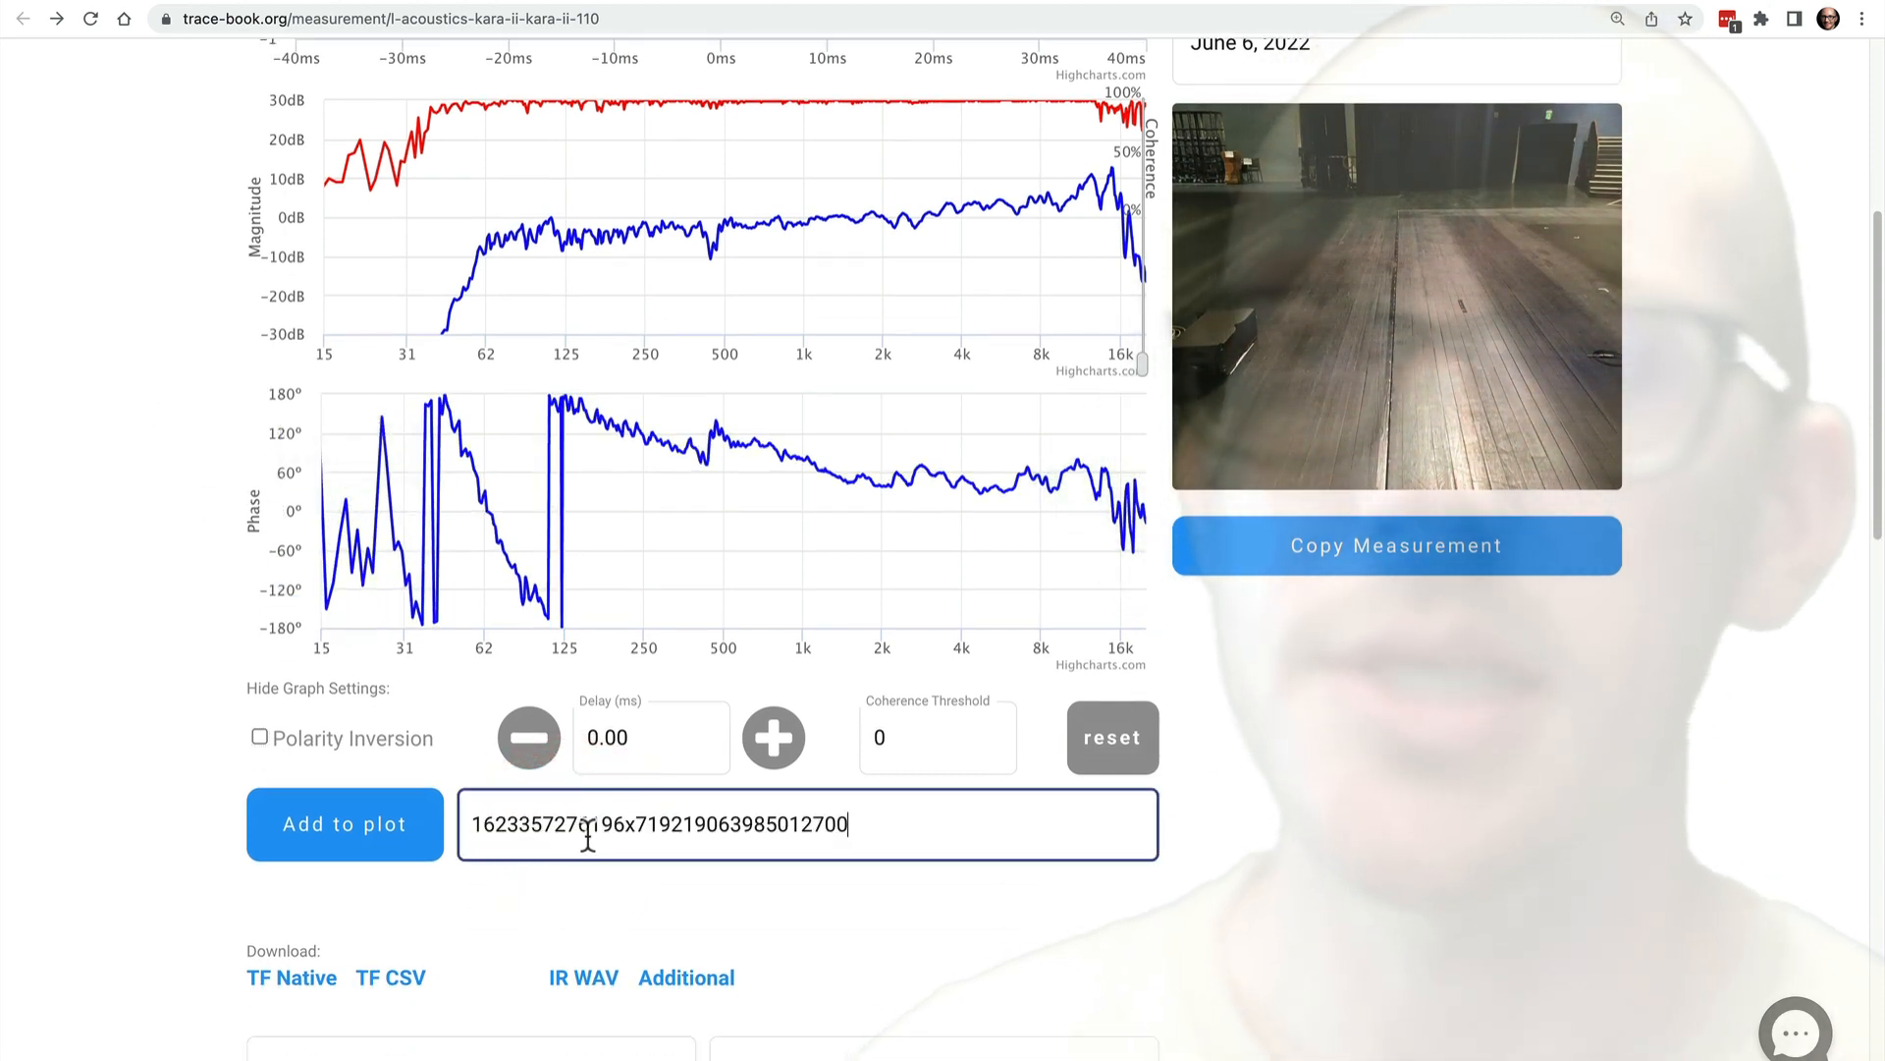
pyautogui.click(341, 843)
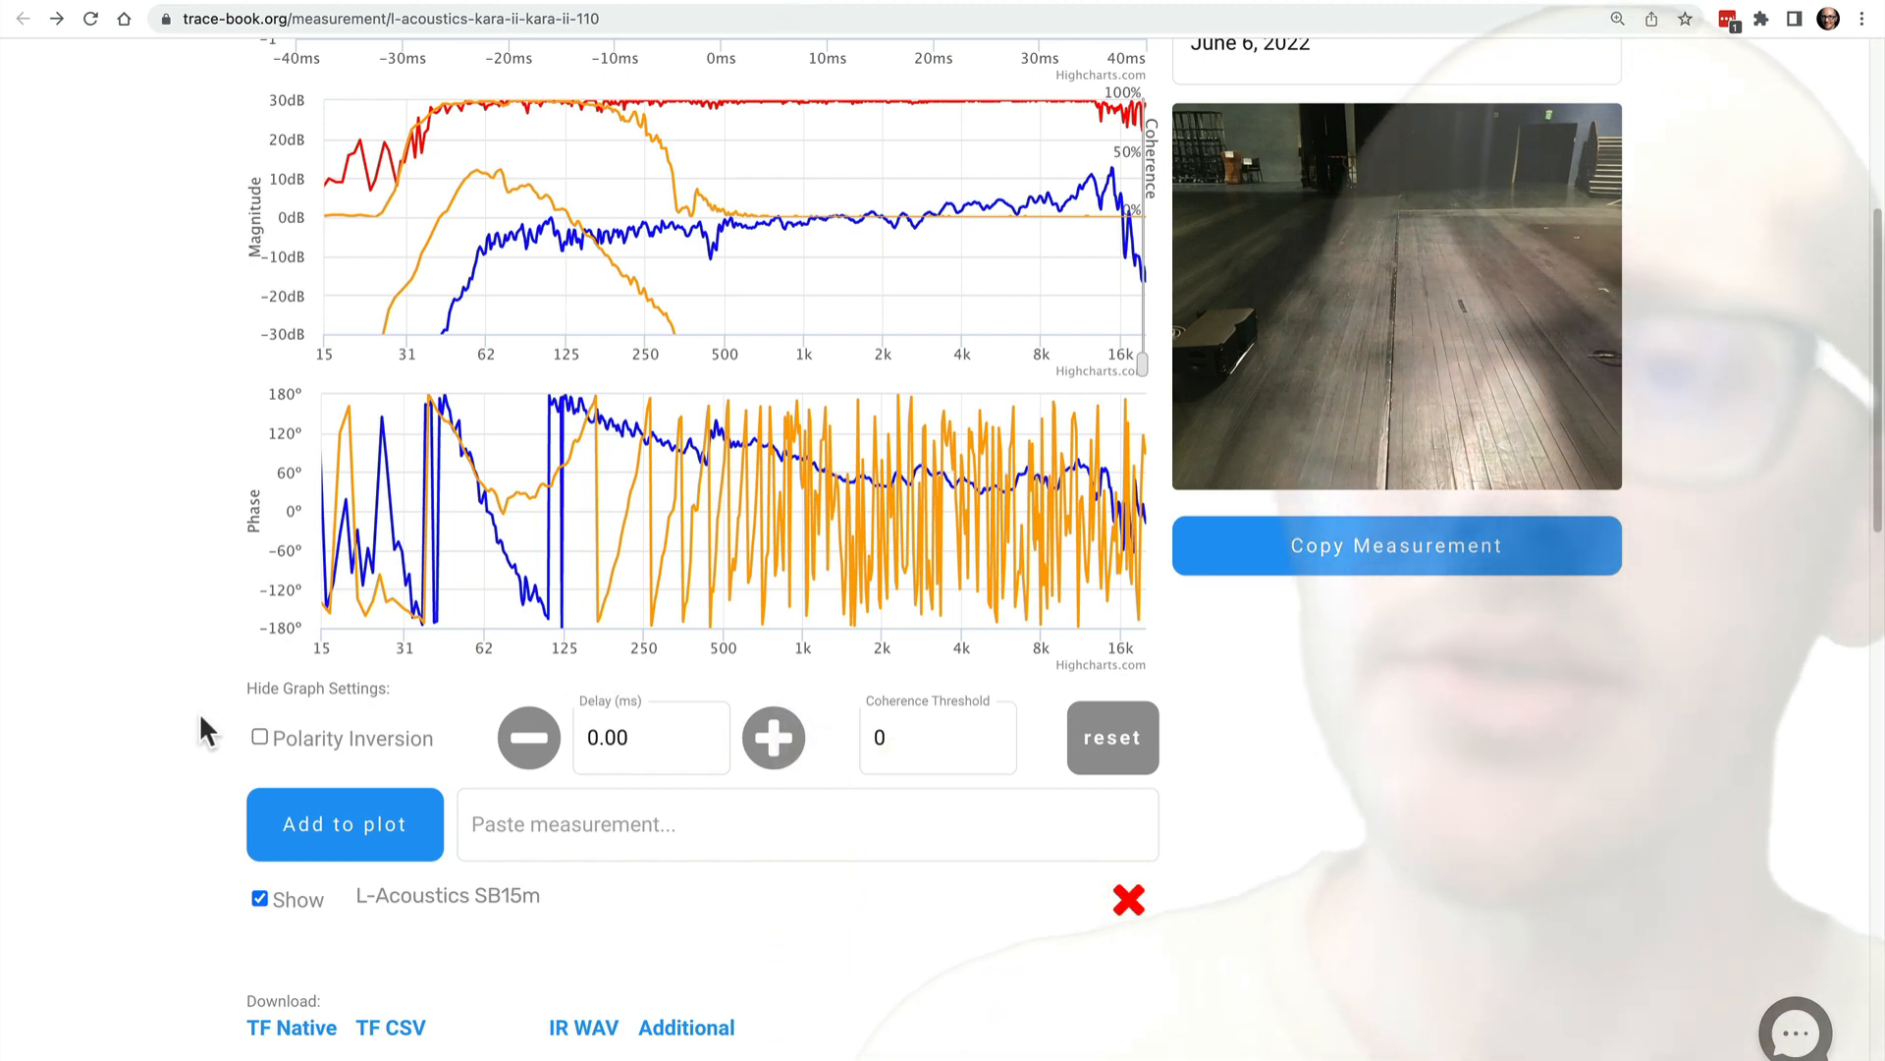
# - Compare the measurement details of the KARA II and SB15m, such as distance, delay locator and preset, and return to the combined plot
pyautogui.scroll(-5, 200, 719)
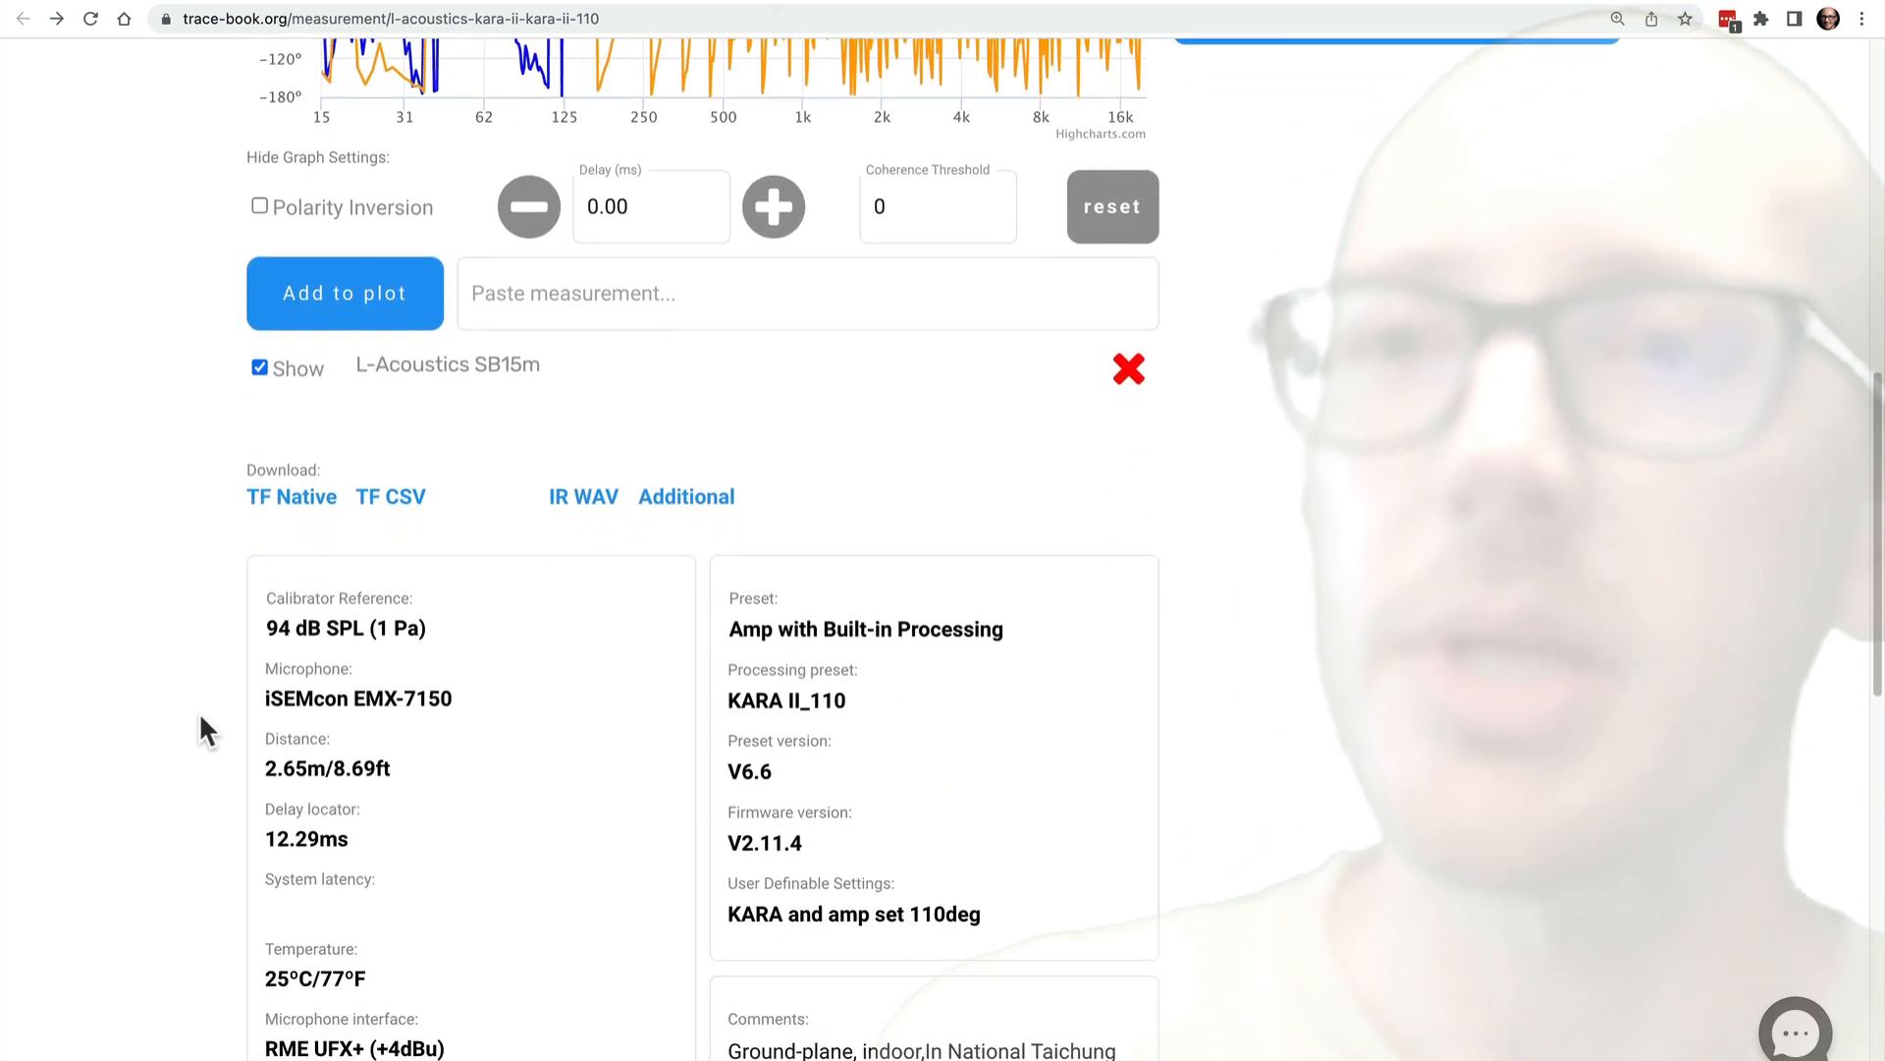
pyautogui.scroll(-1, 200, 720)
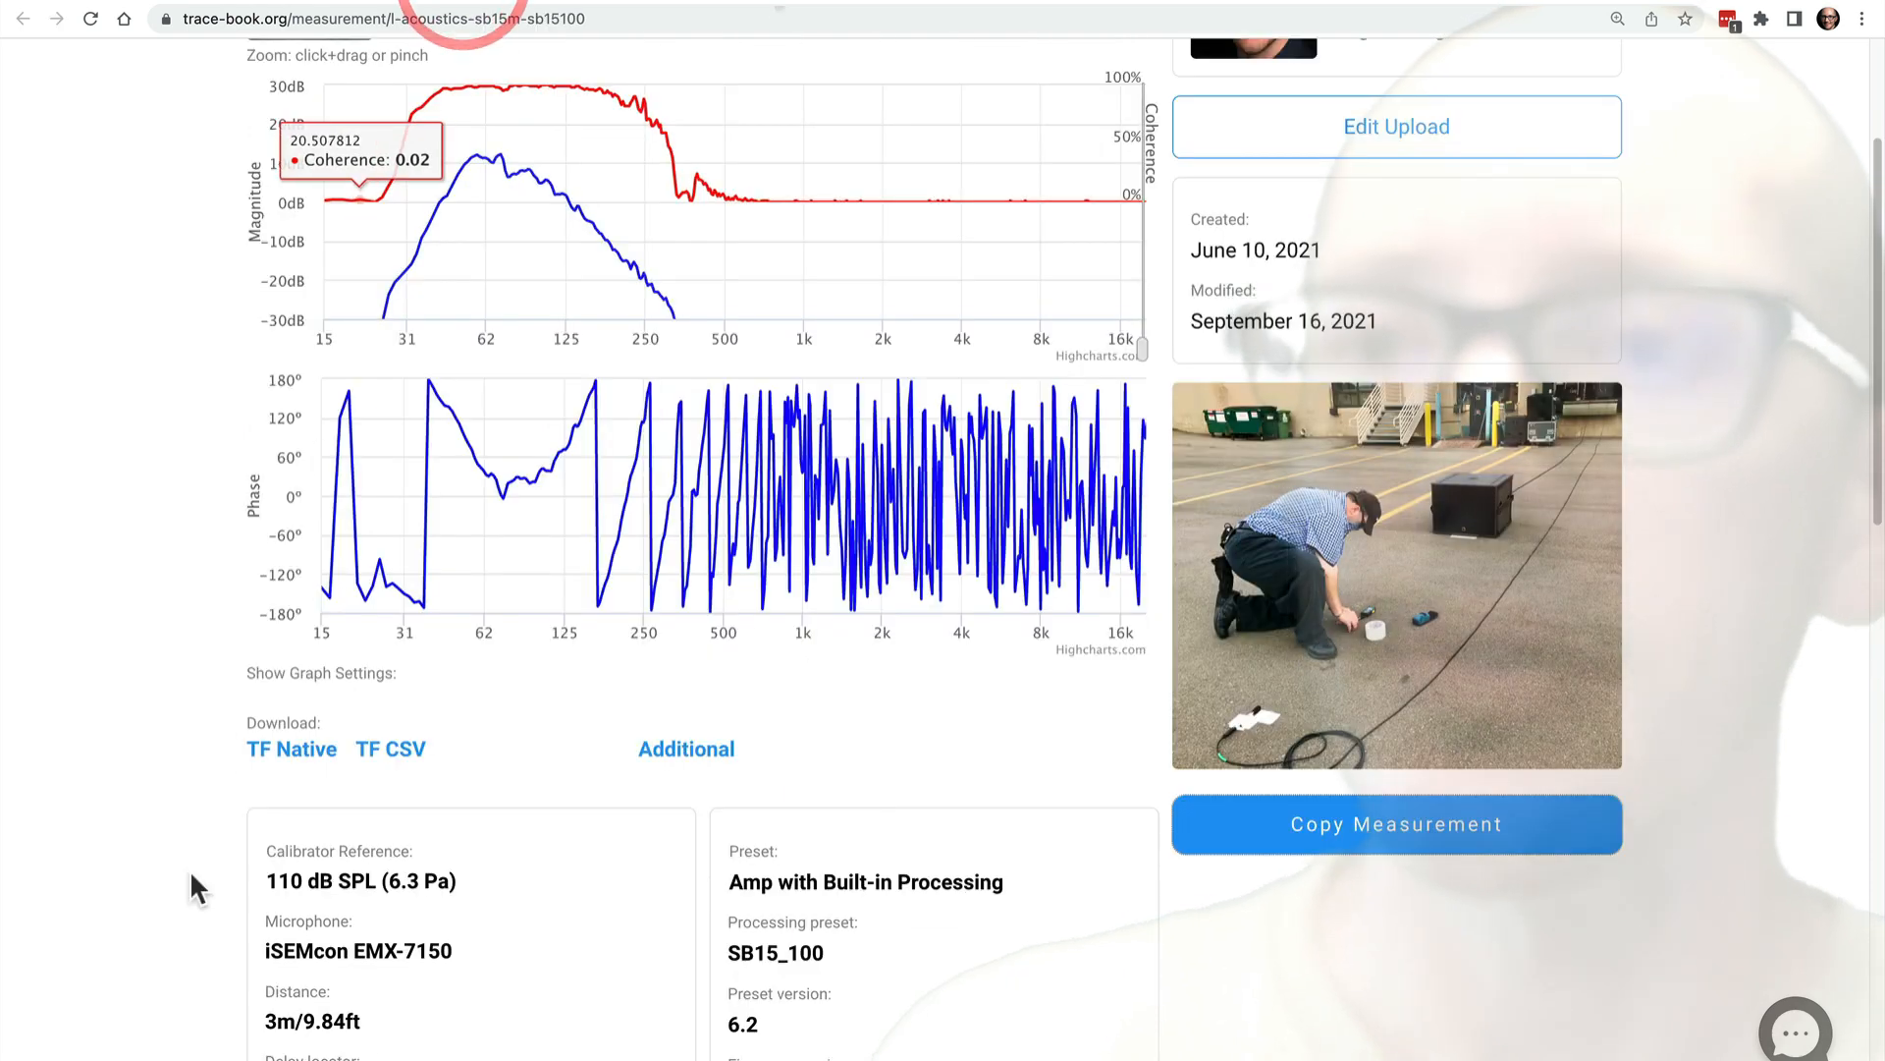
pyautogui.scroll(-3, 191, 869)
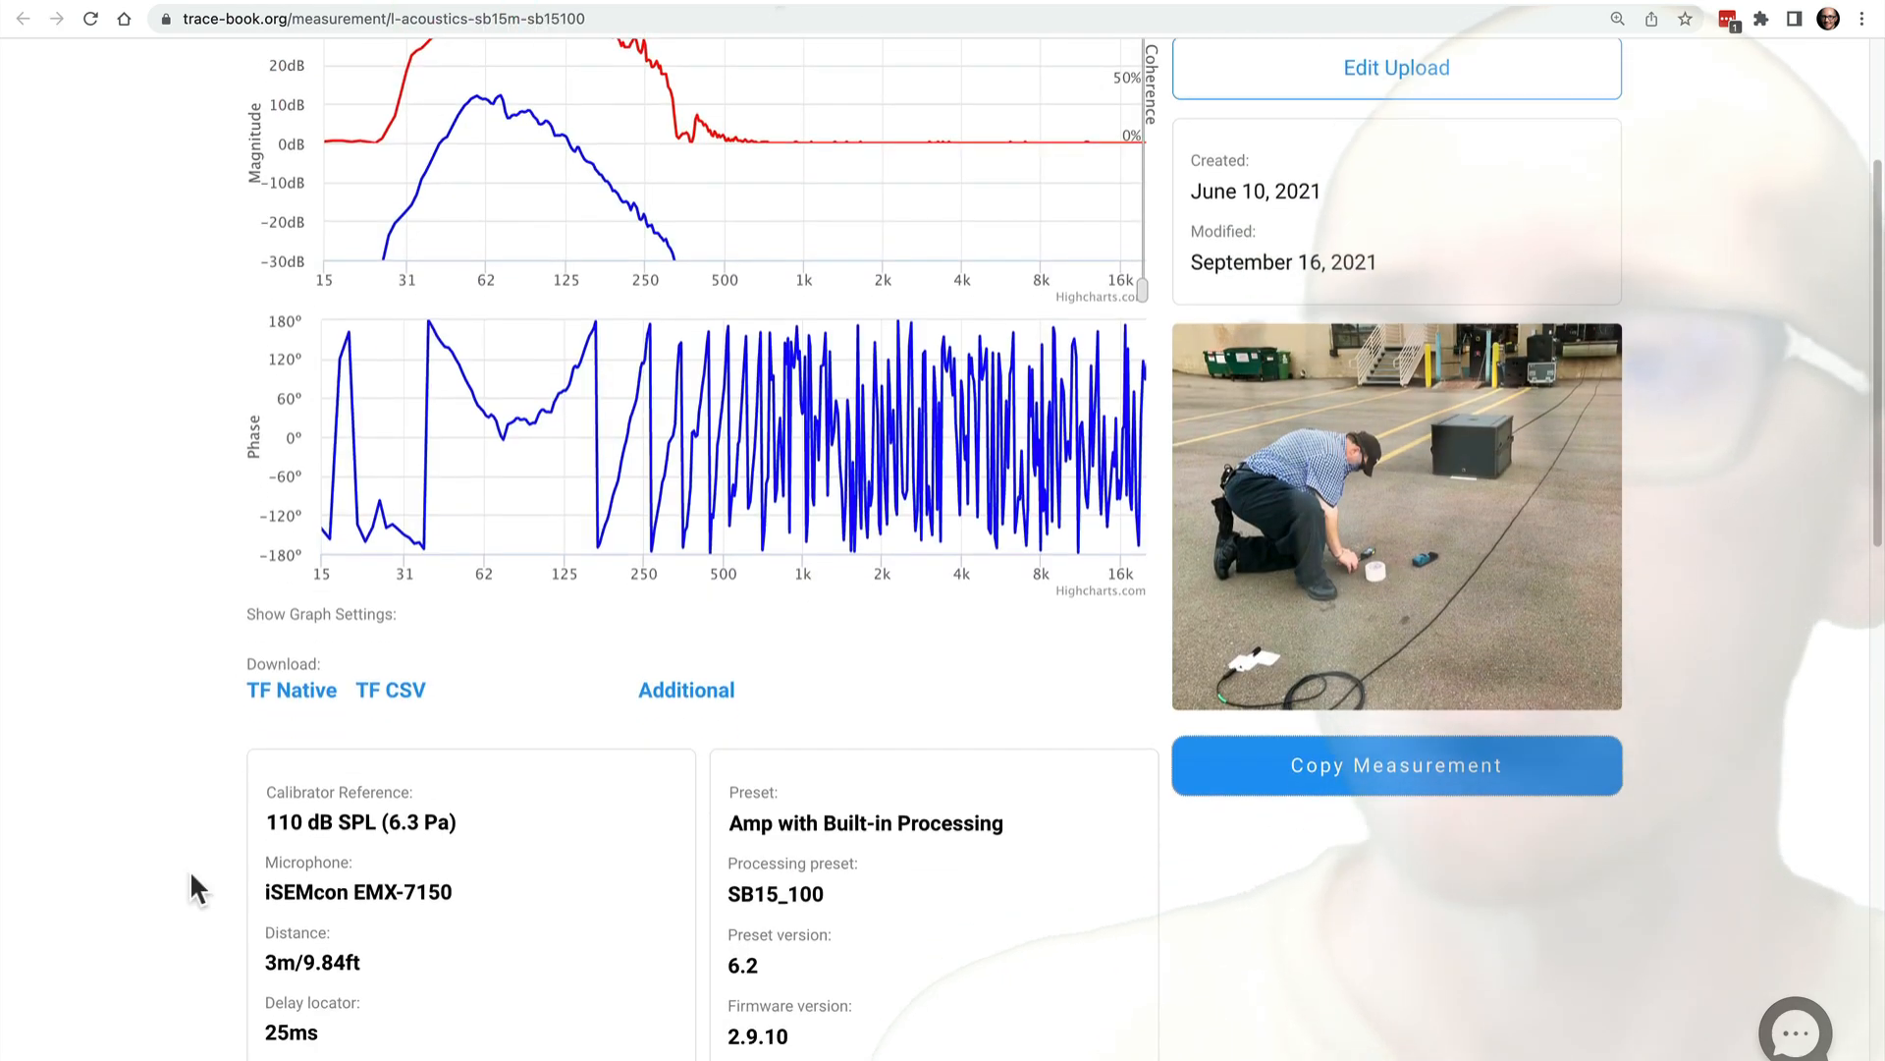
pyautogui.scroll(-1, 191, 869)
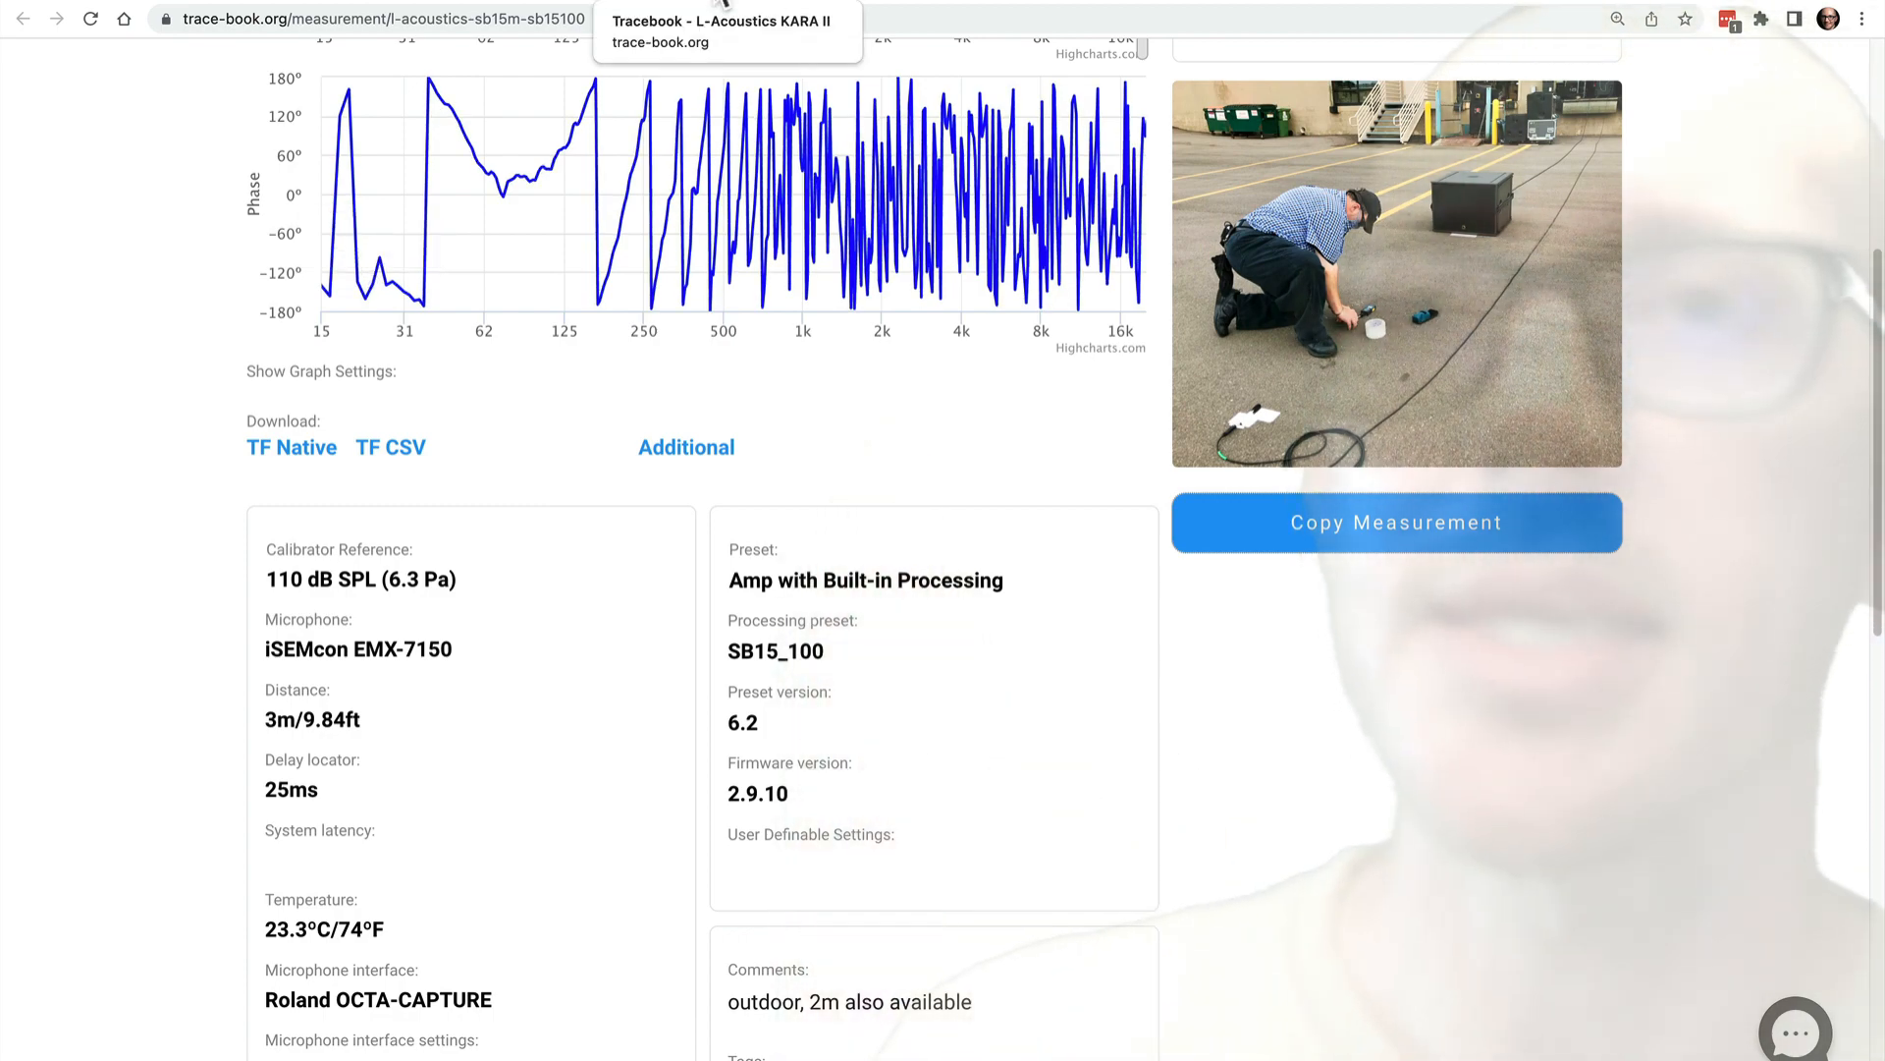
pyautogui.click(695, 4)
pyautogui.scroll(8, 118, 251)
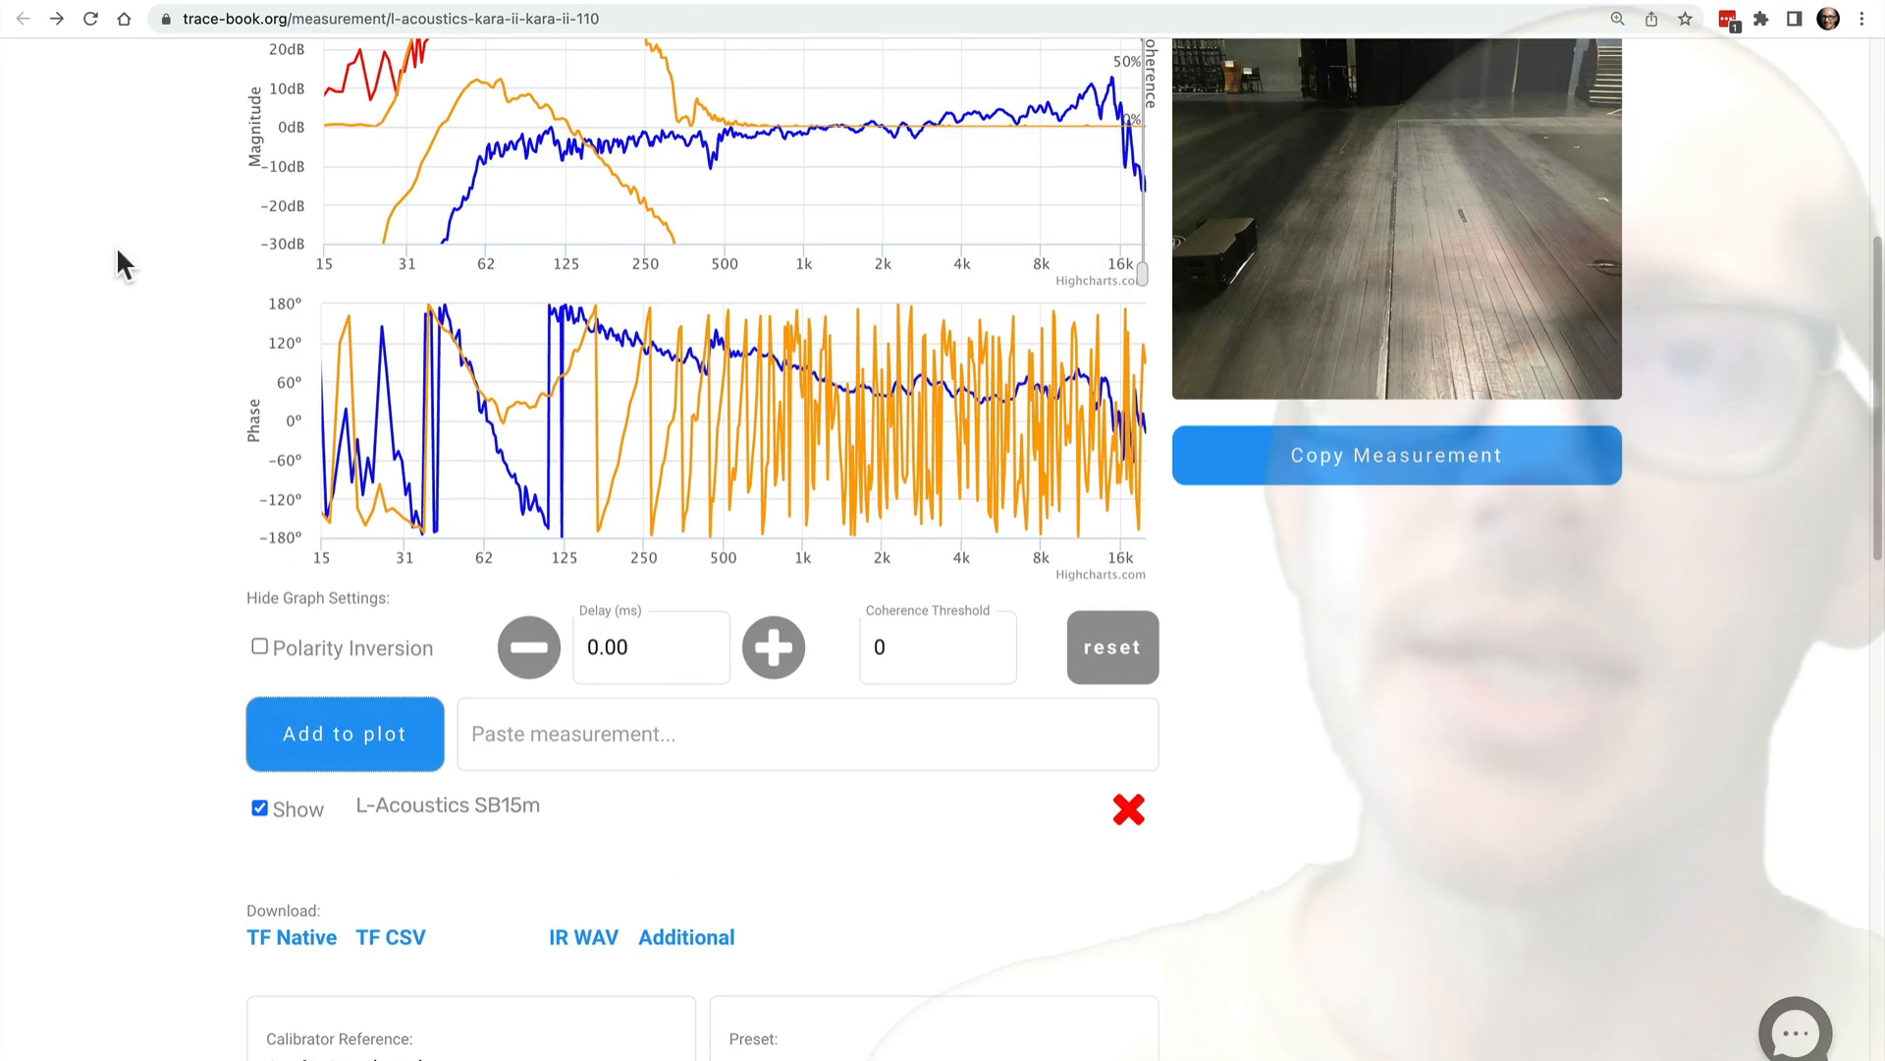
pyautogui.scroll(-1, 118, 252)
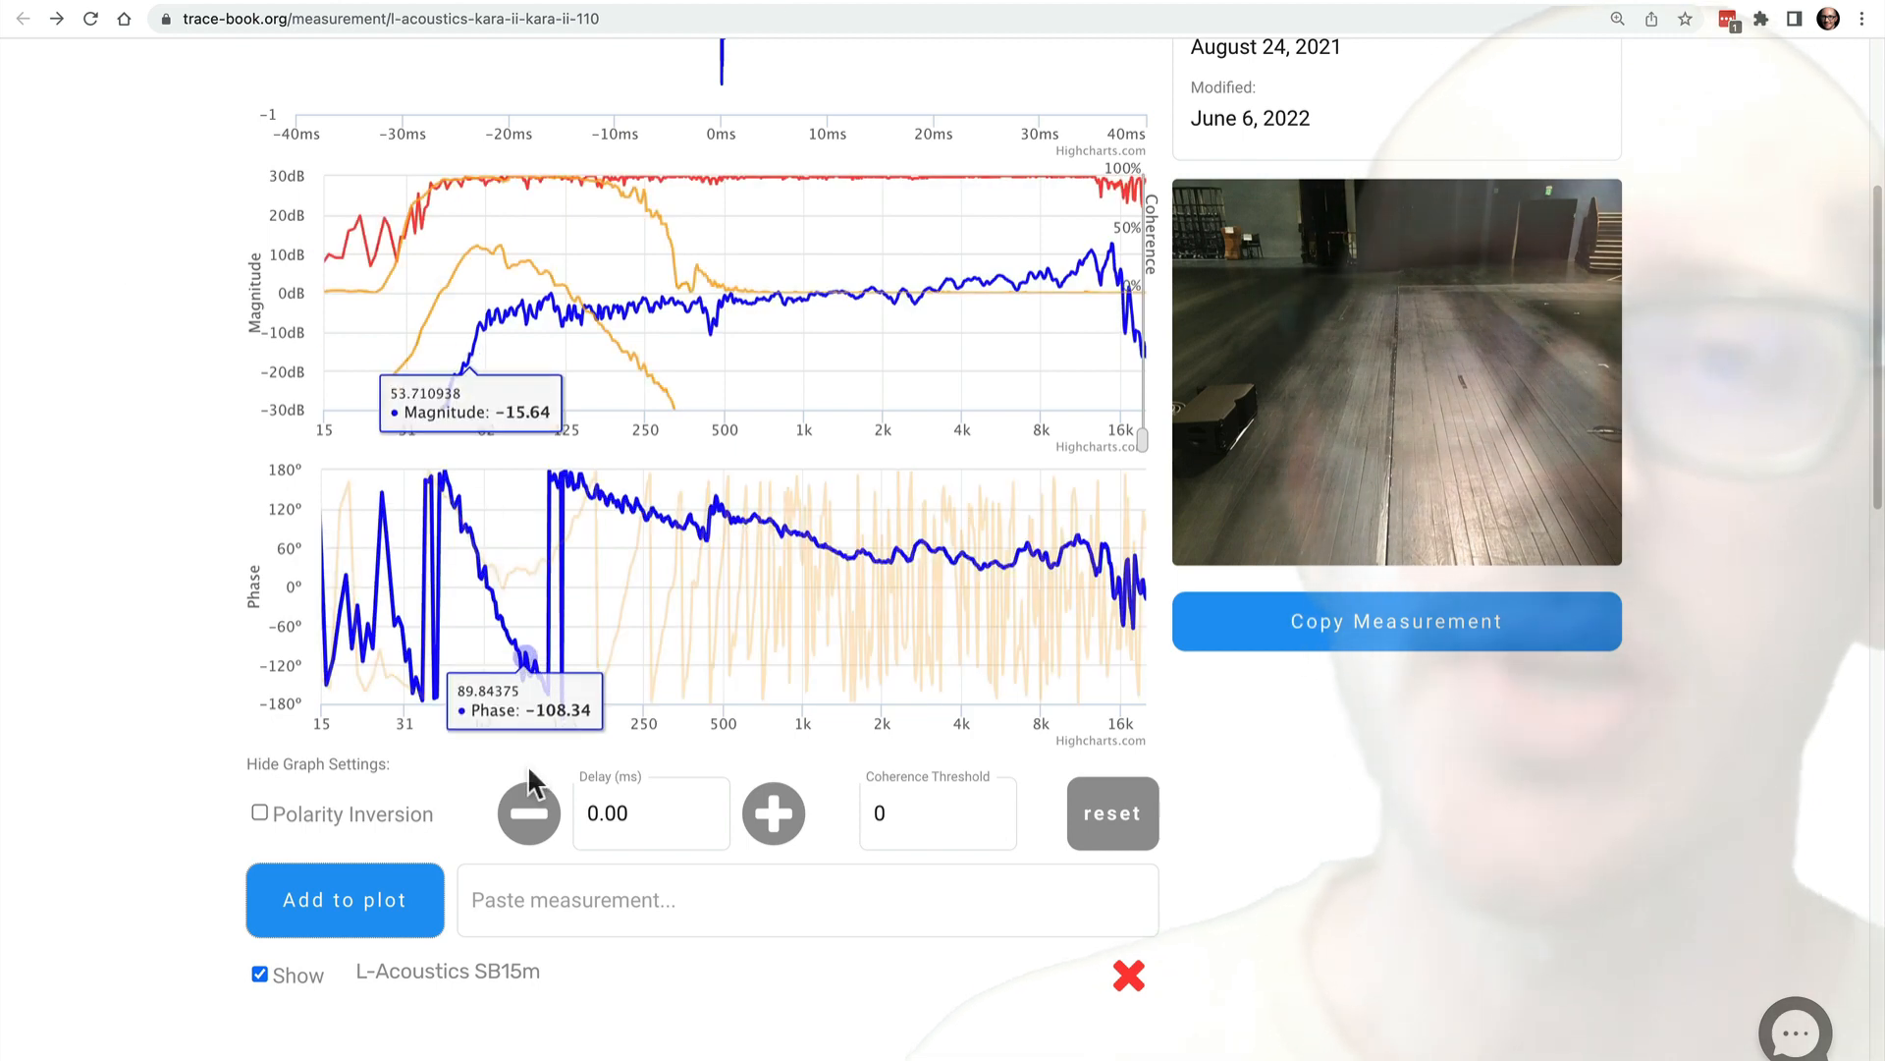
# - Launch ScreenBrush, mark the phase graph just above 125 Hz with two arrows, and close the drawing overlay
pyautogui.click(640, 823)
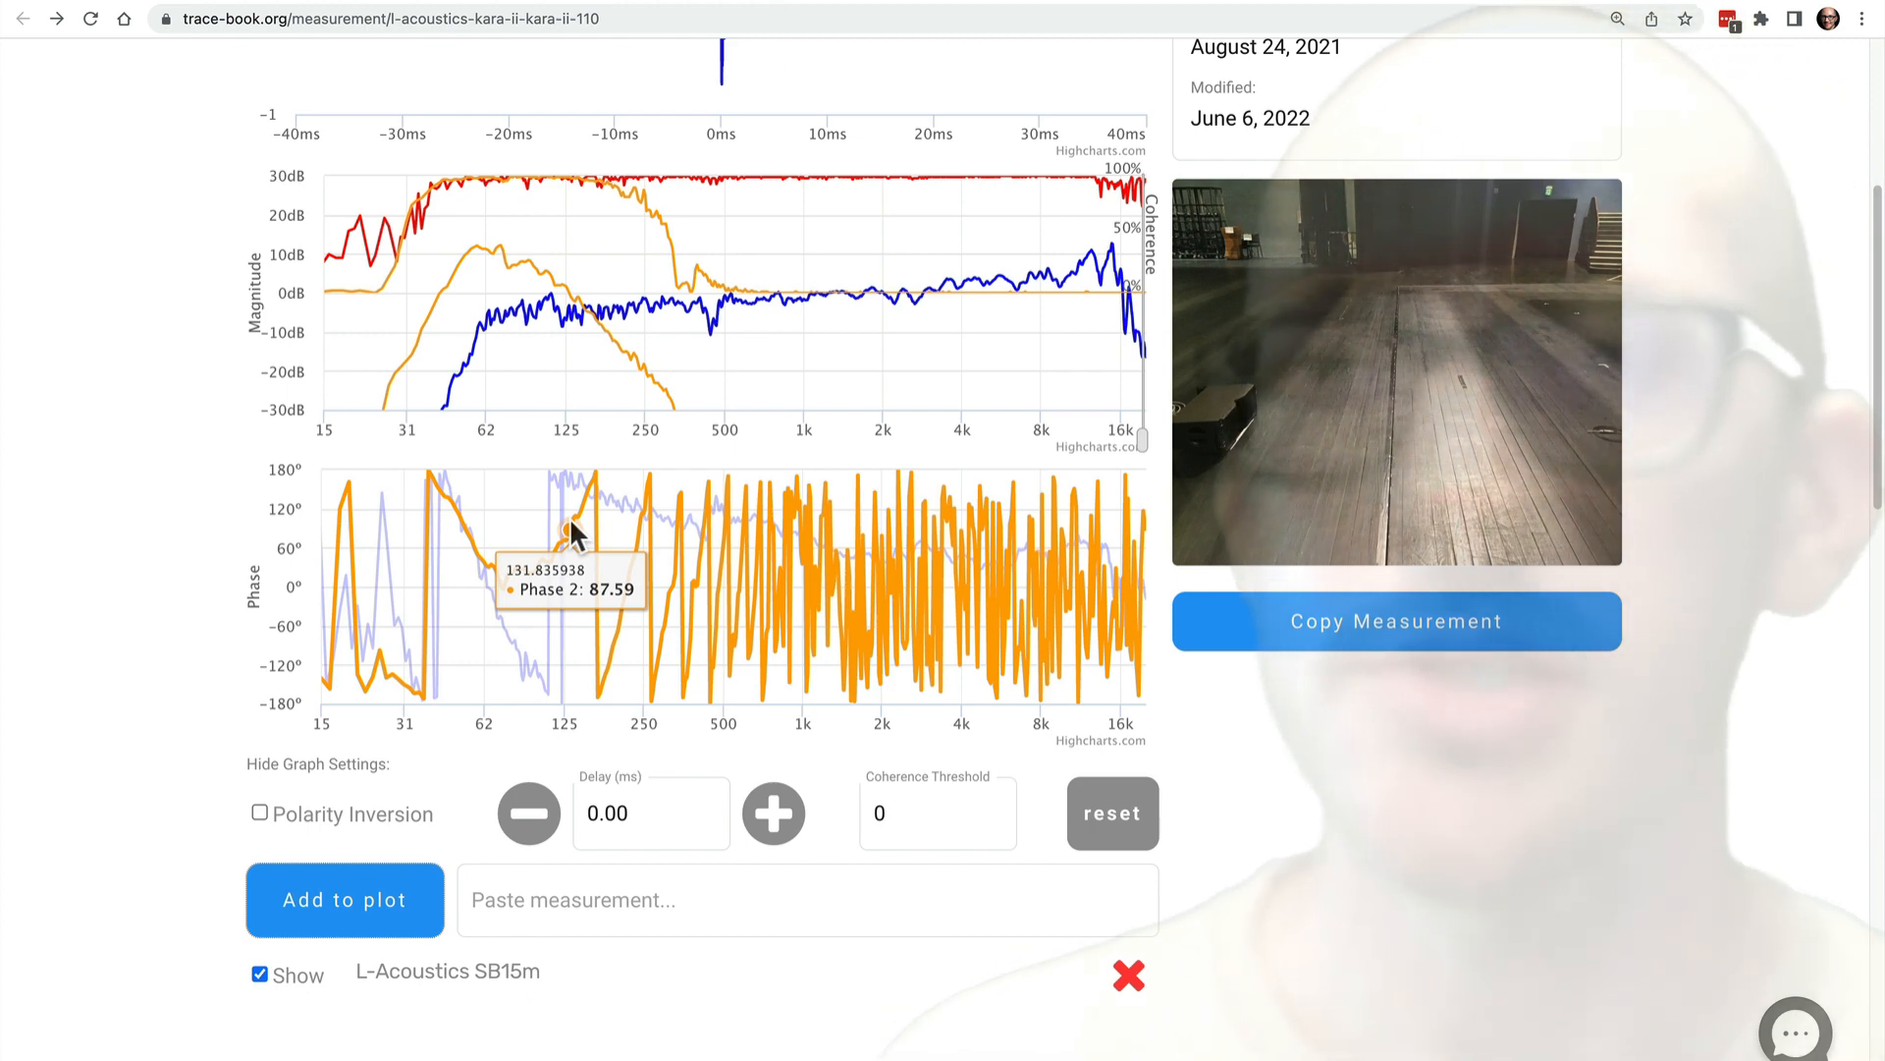
pyautogui.press('super+space')
pyautogui.write('sc')
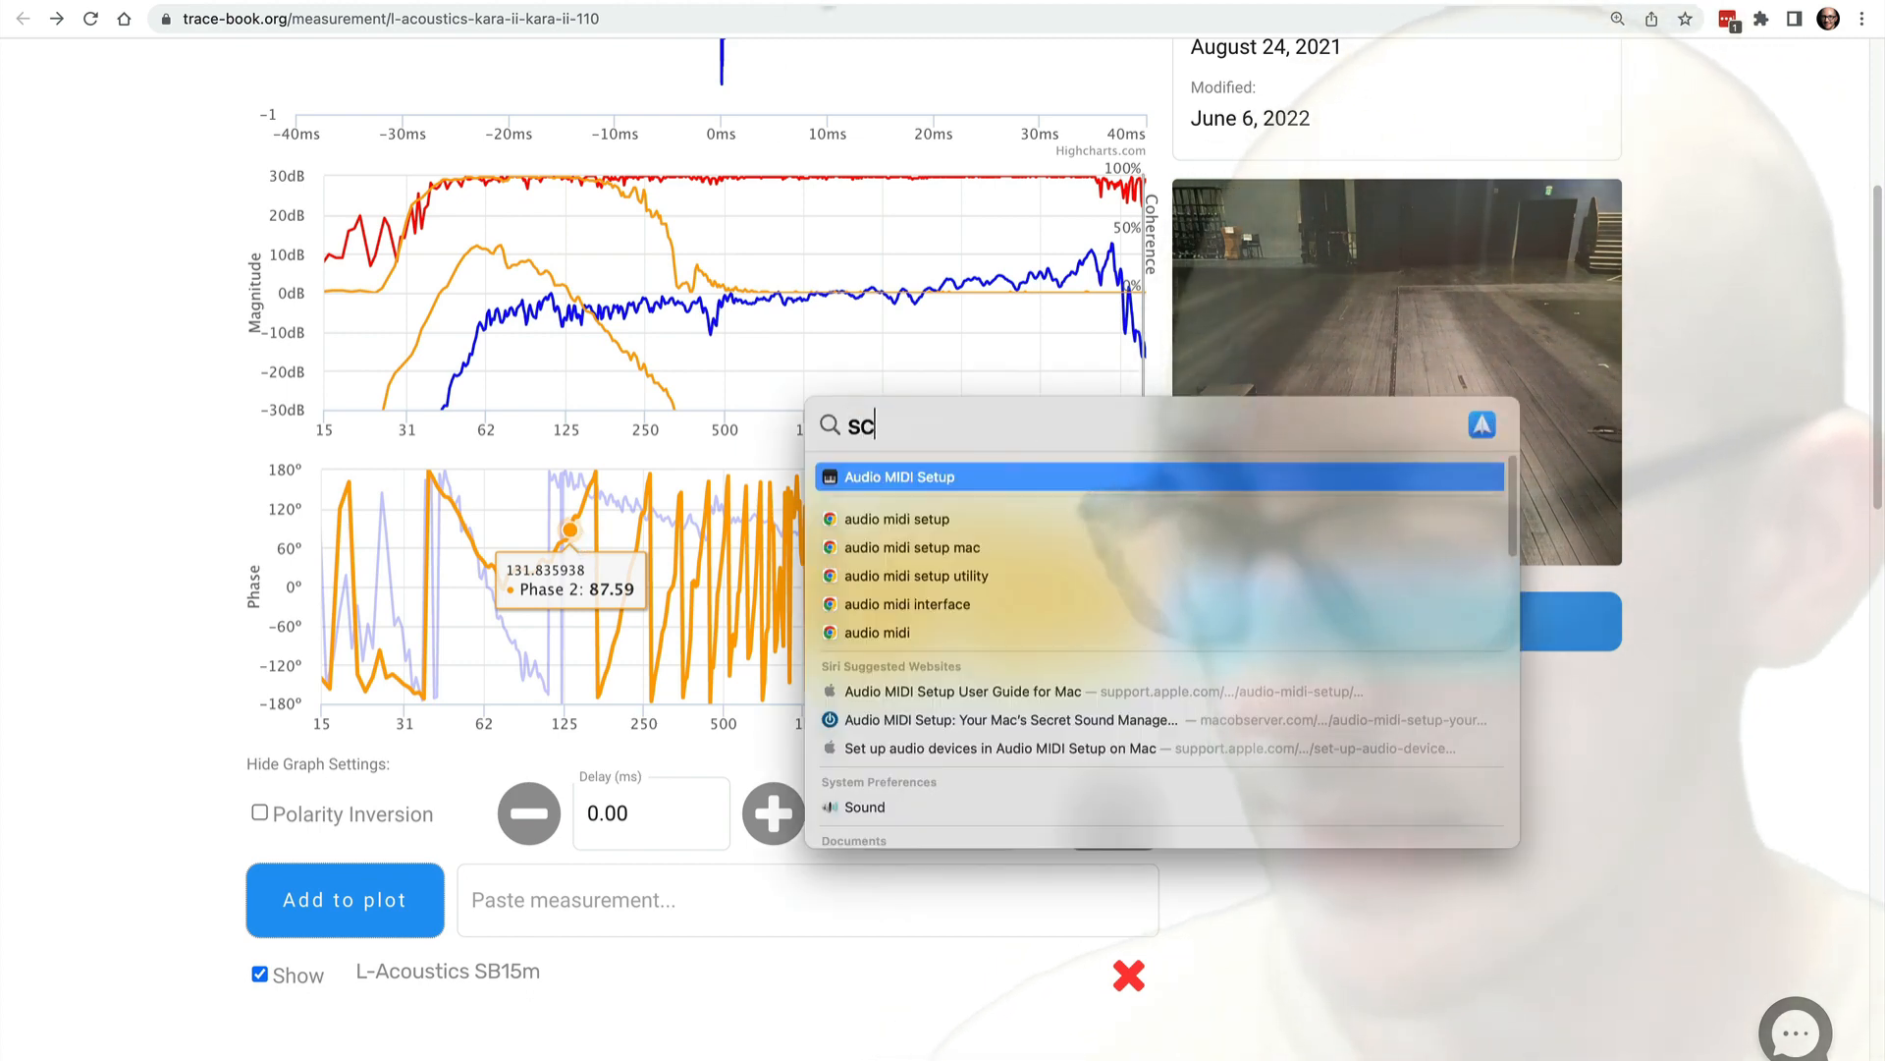
pyautogui.press('Return')
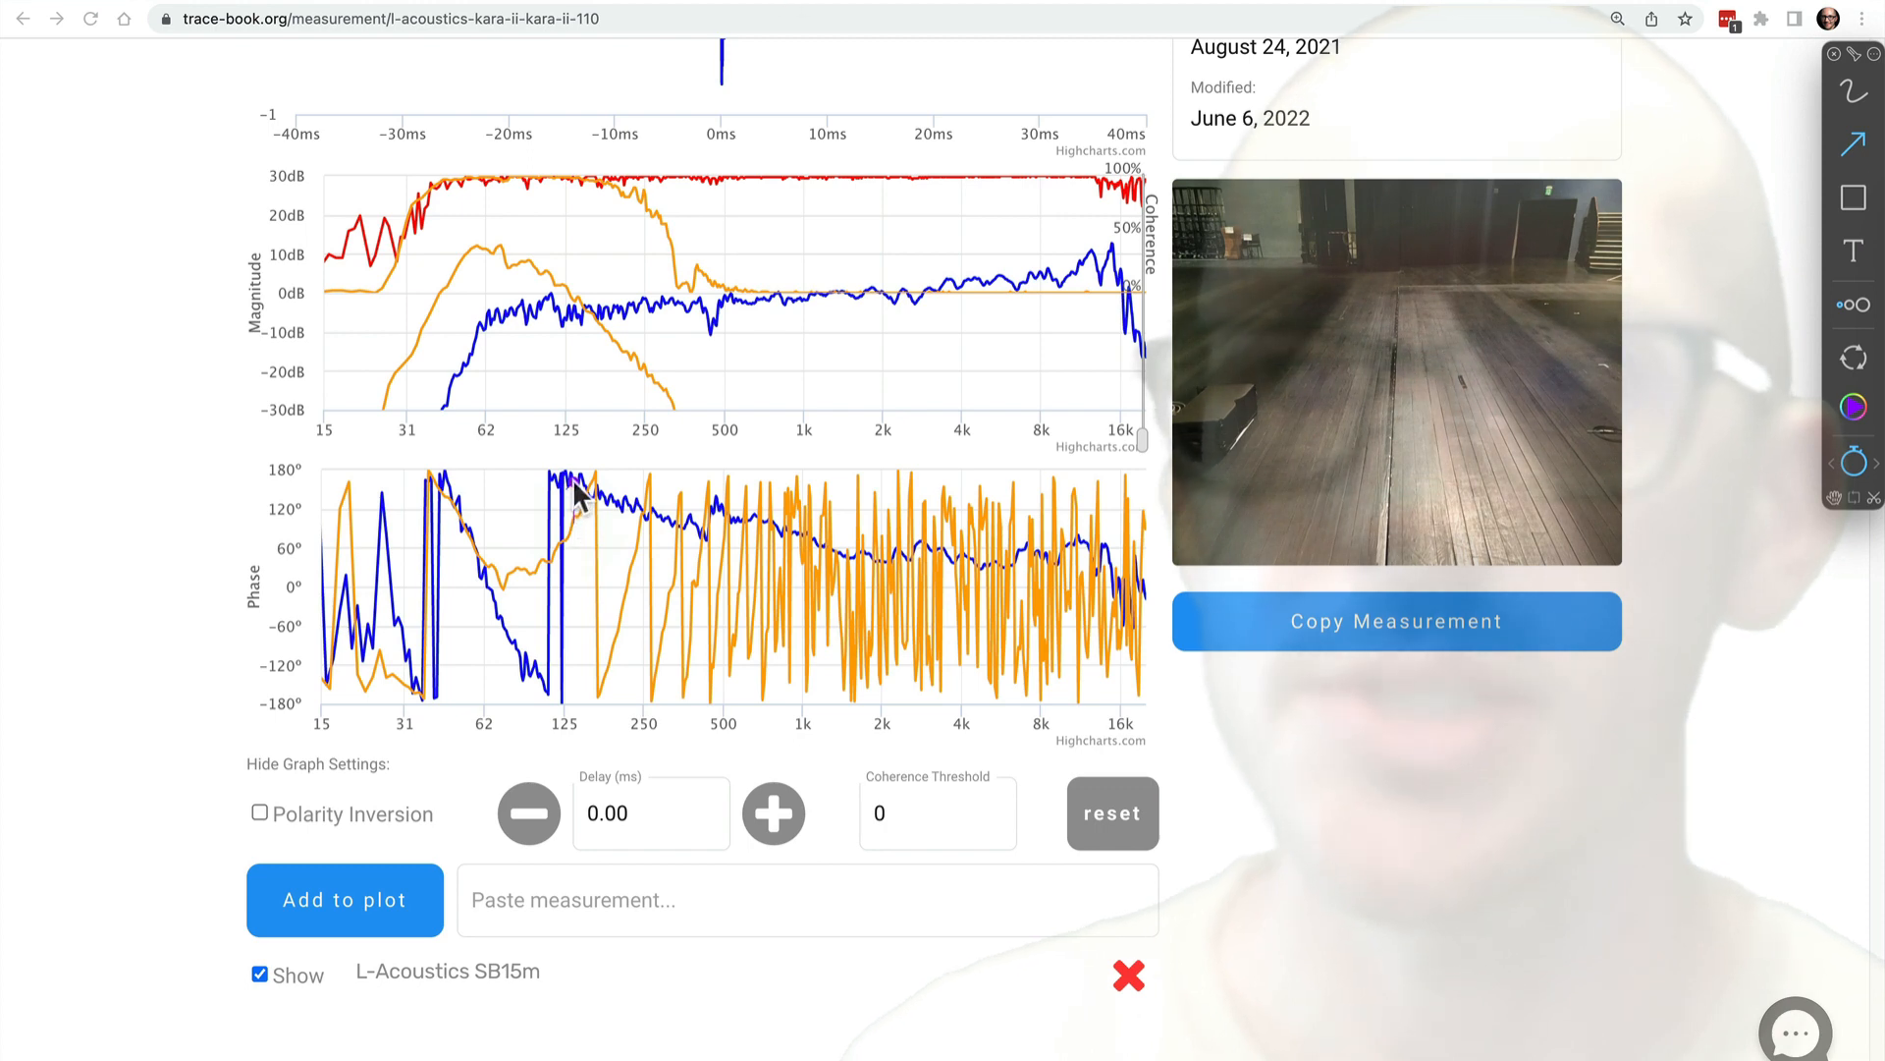
pyautogui.moveTo(573, 479); pyautogui.dragTo(575, 522)
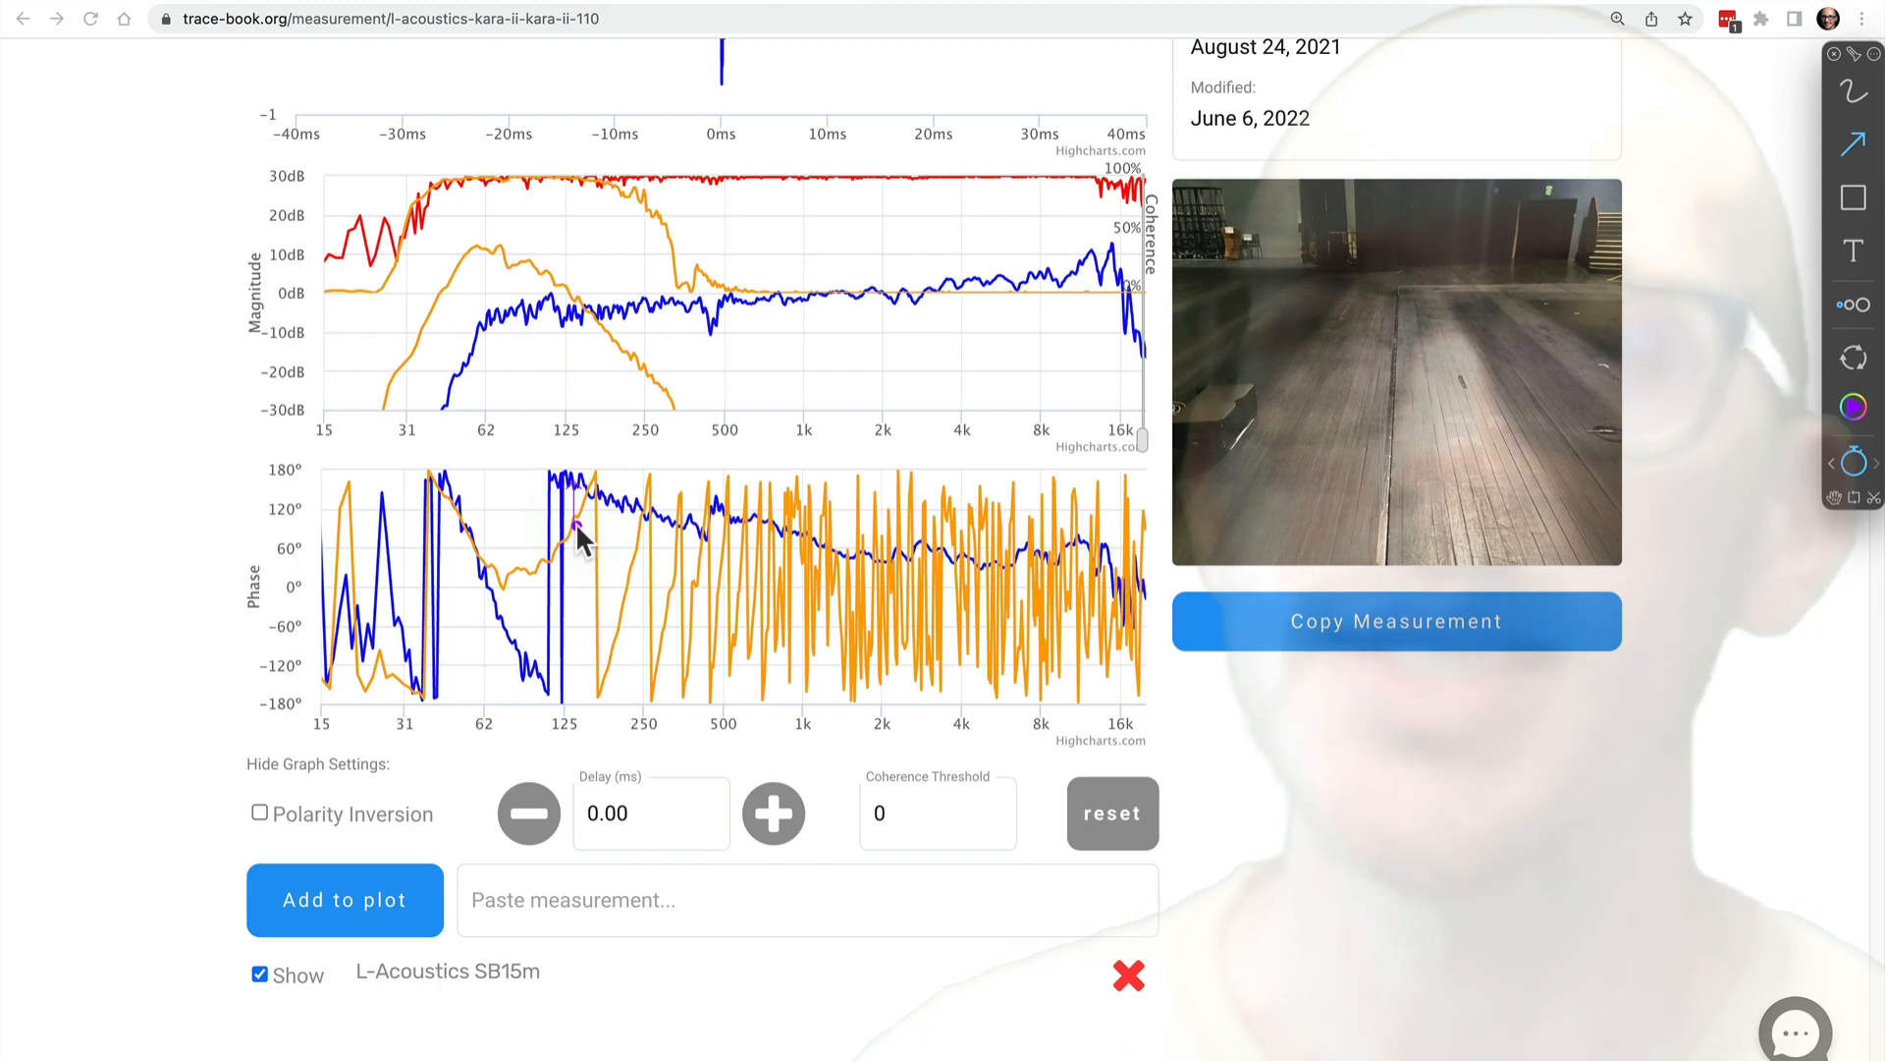
pyautogui.moveTo(575, 522); pyautogui.dragTo(573, 660)
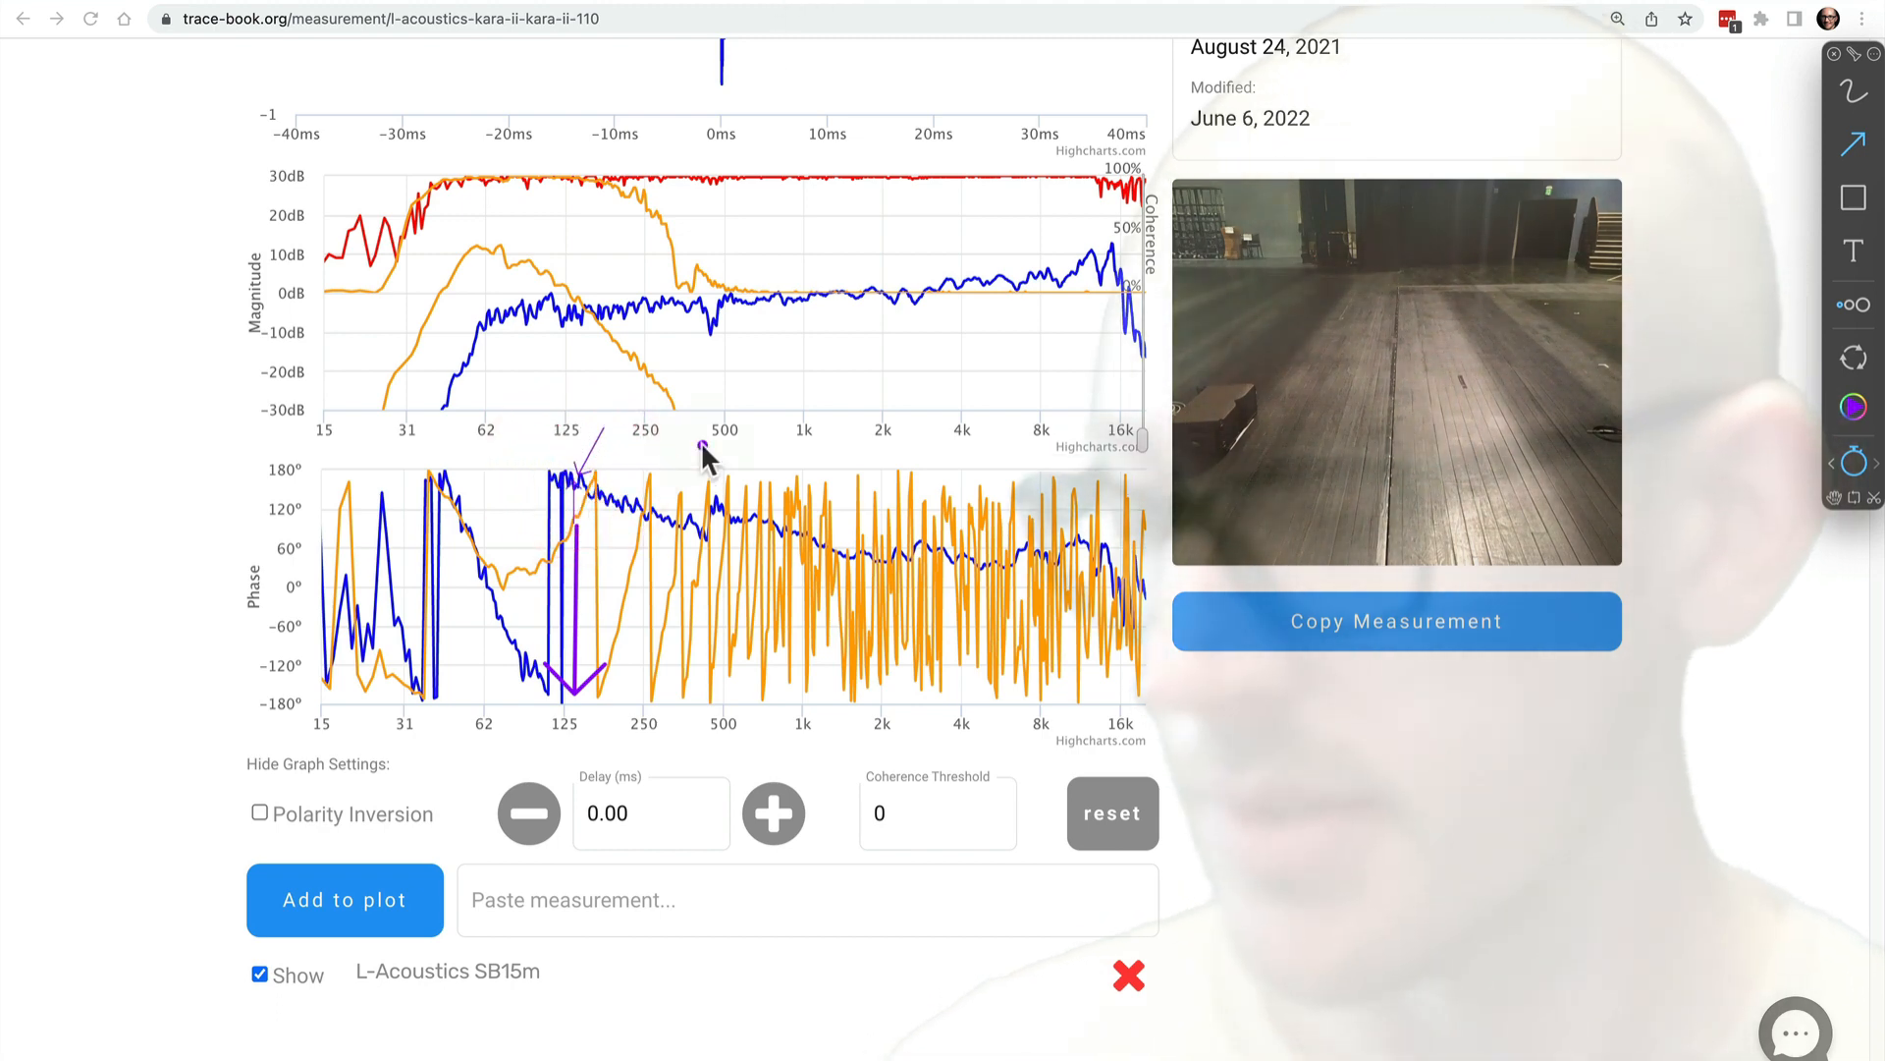
pyautogui.press('Escape')
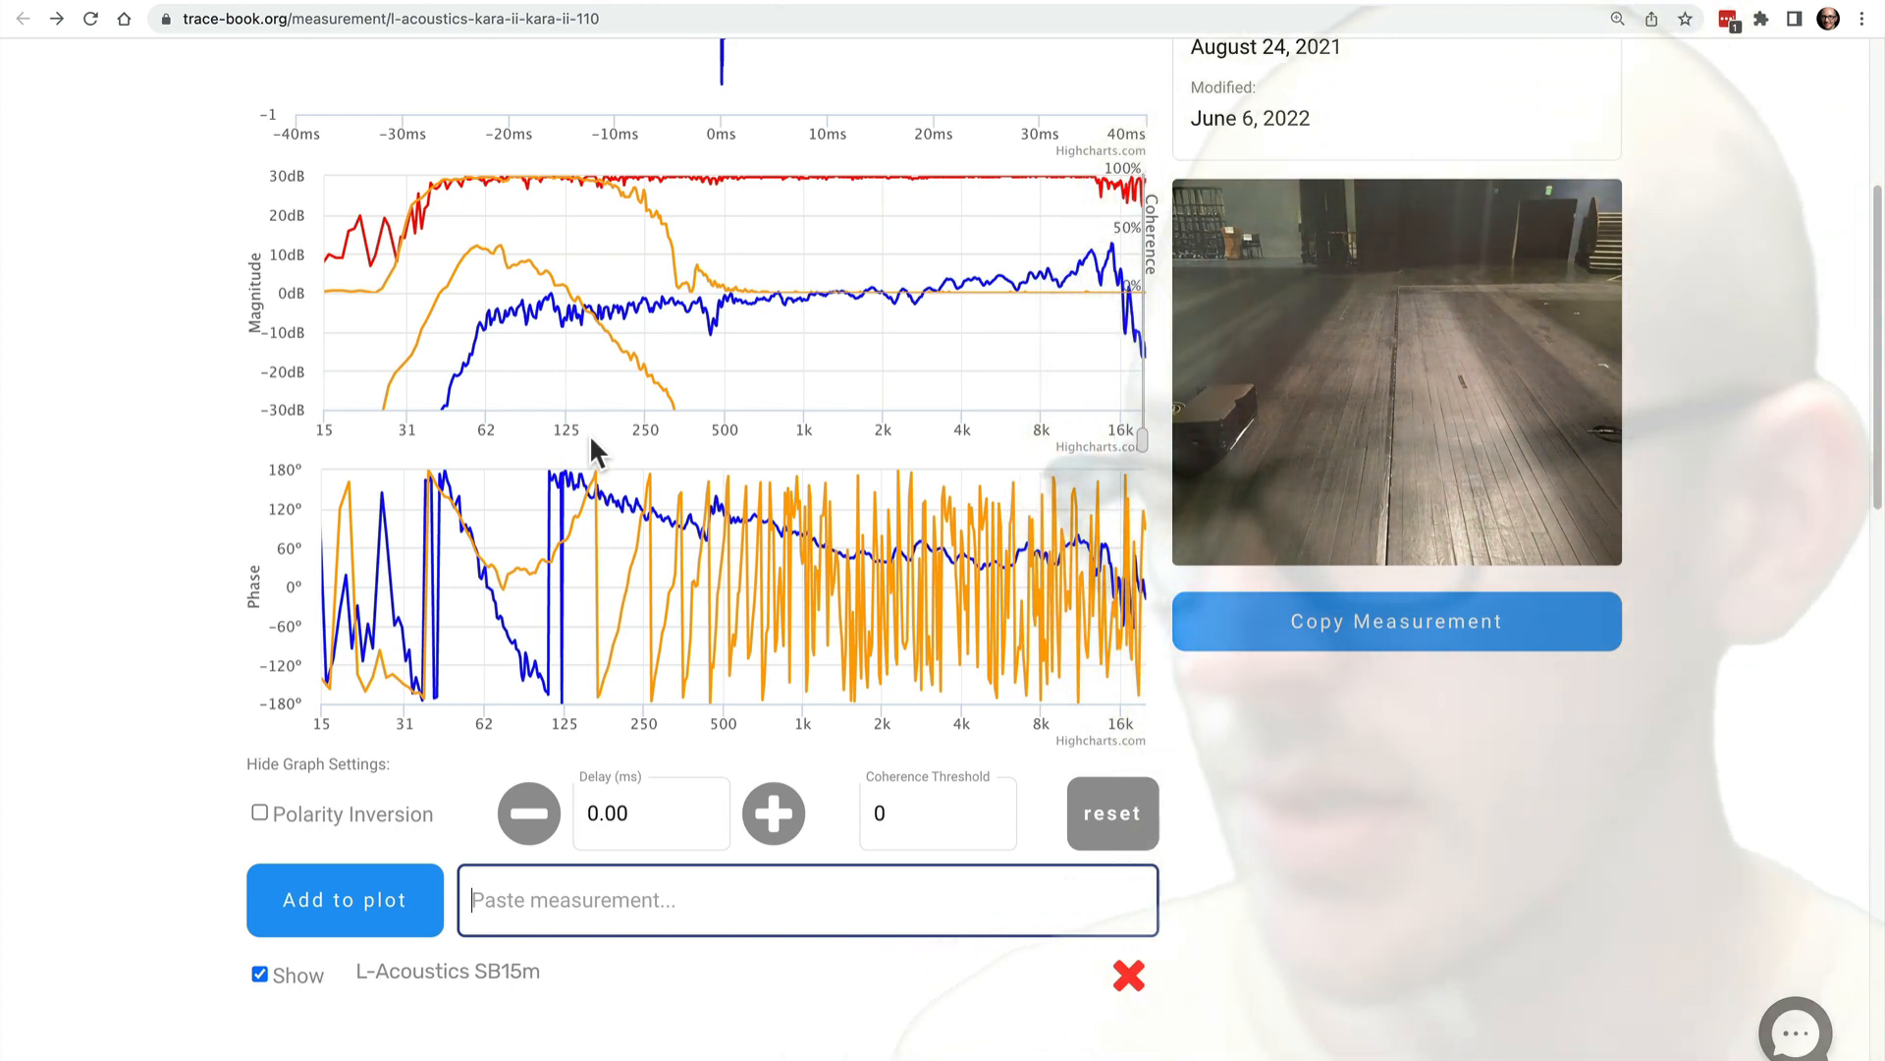
# - Calculate the delay for the 260° phase offset at 125 Hz as 260/360/125*1000 in Spotlight
pyautogui.press('super+space')
pyautogui.write('scree')
pyautogui.write('260')
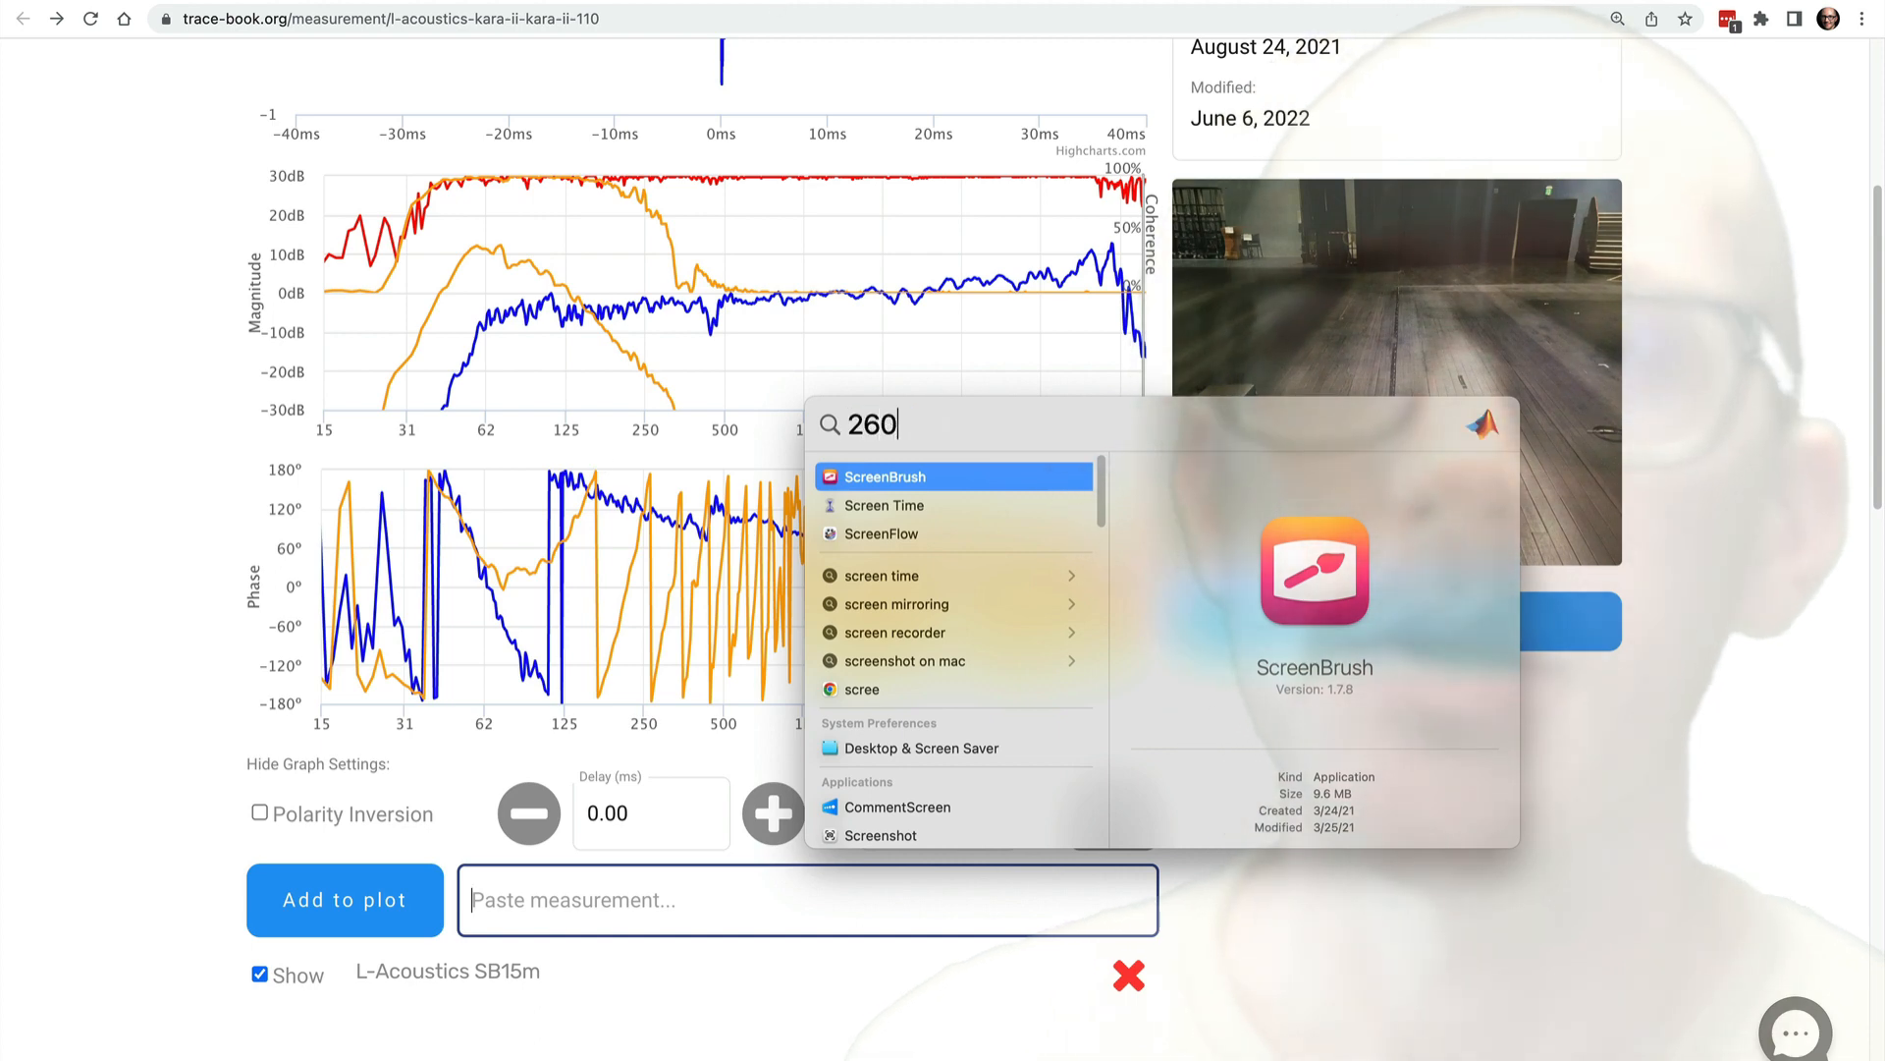
pyautogui.write('/36')
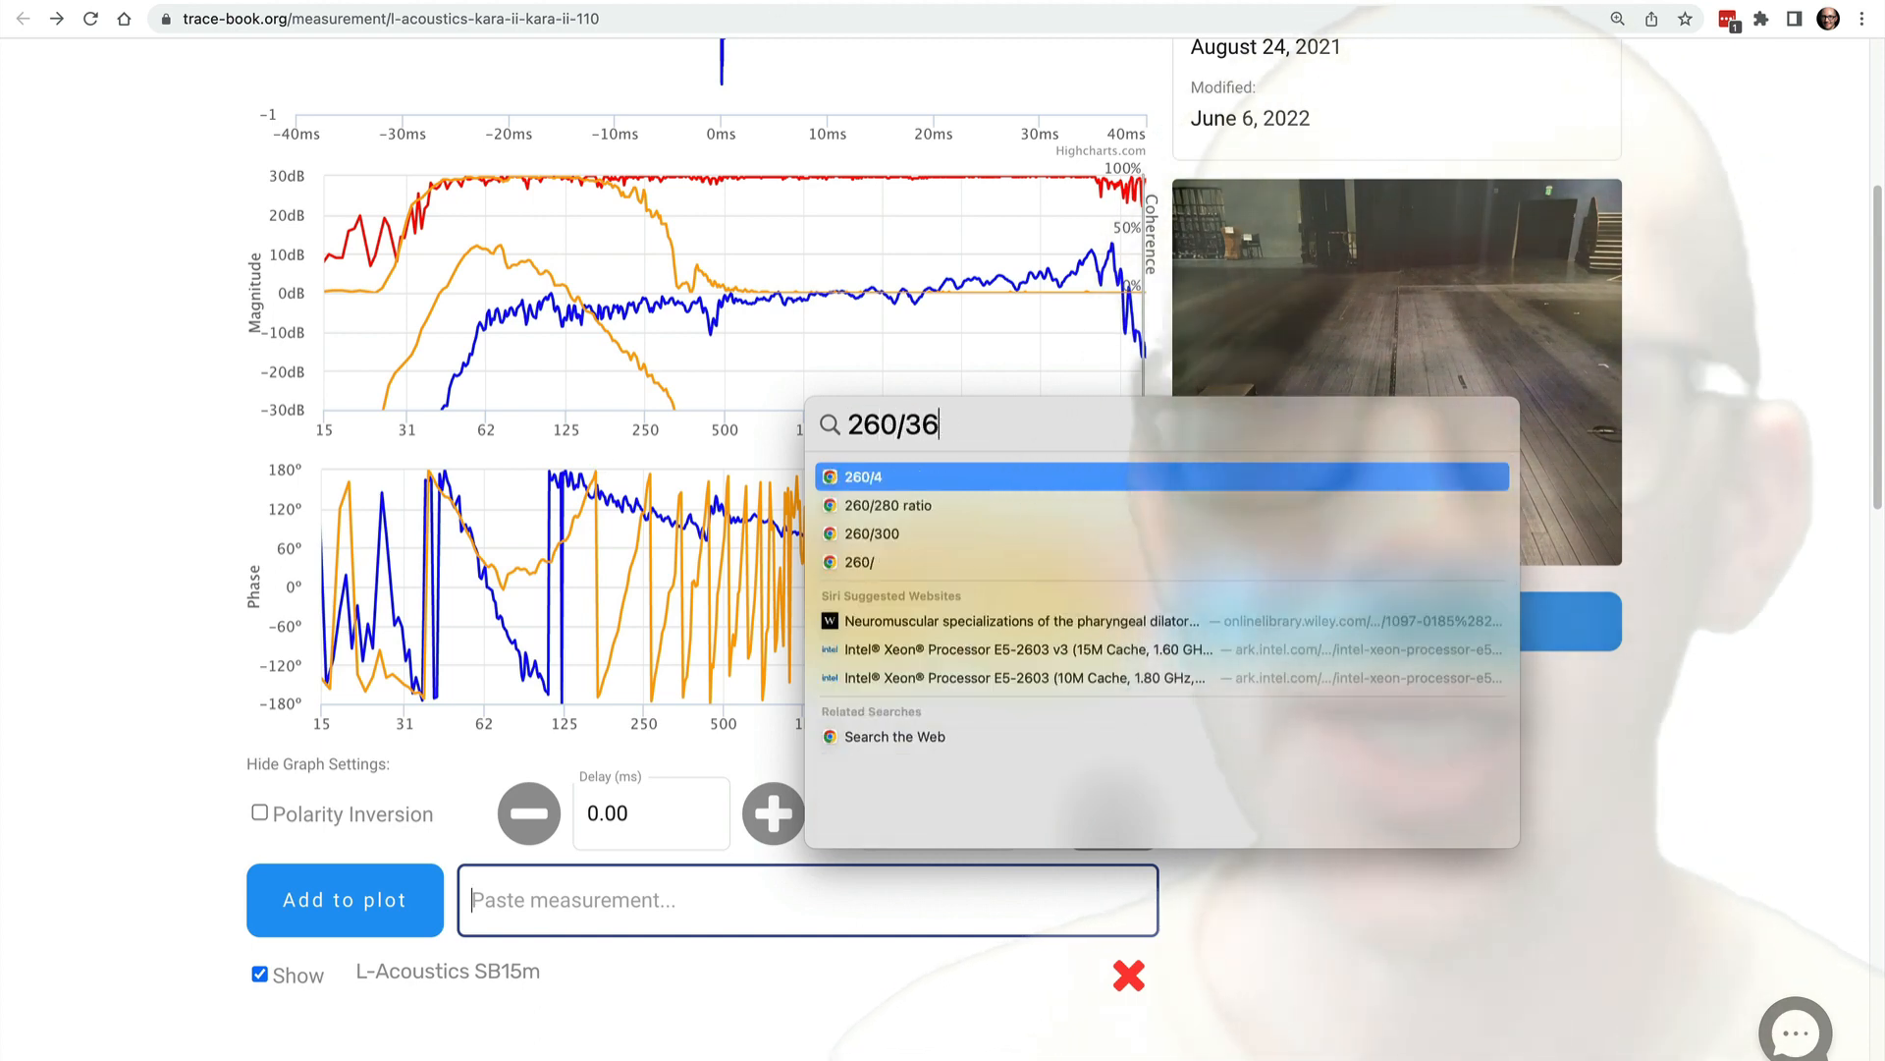
pyautogui.write('0/125')
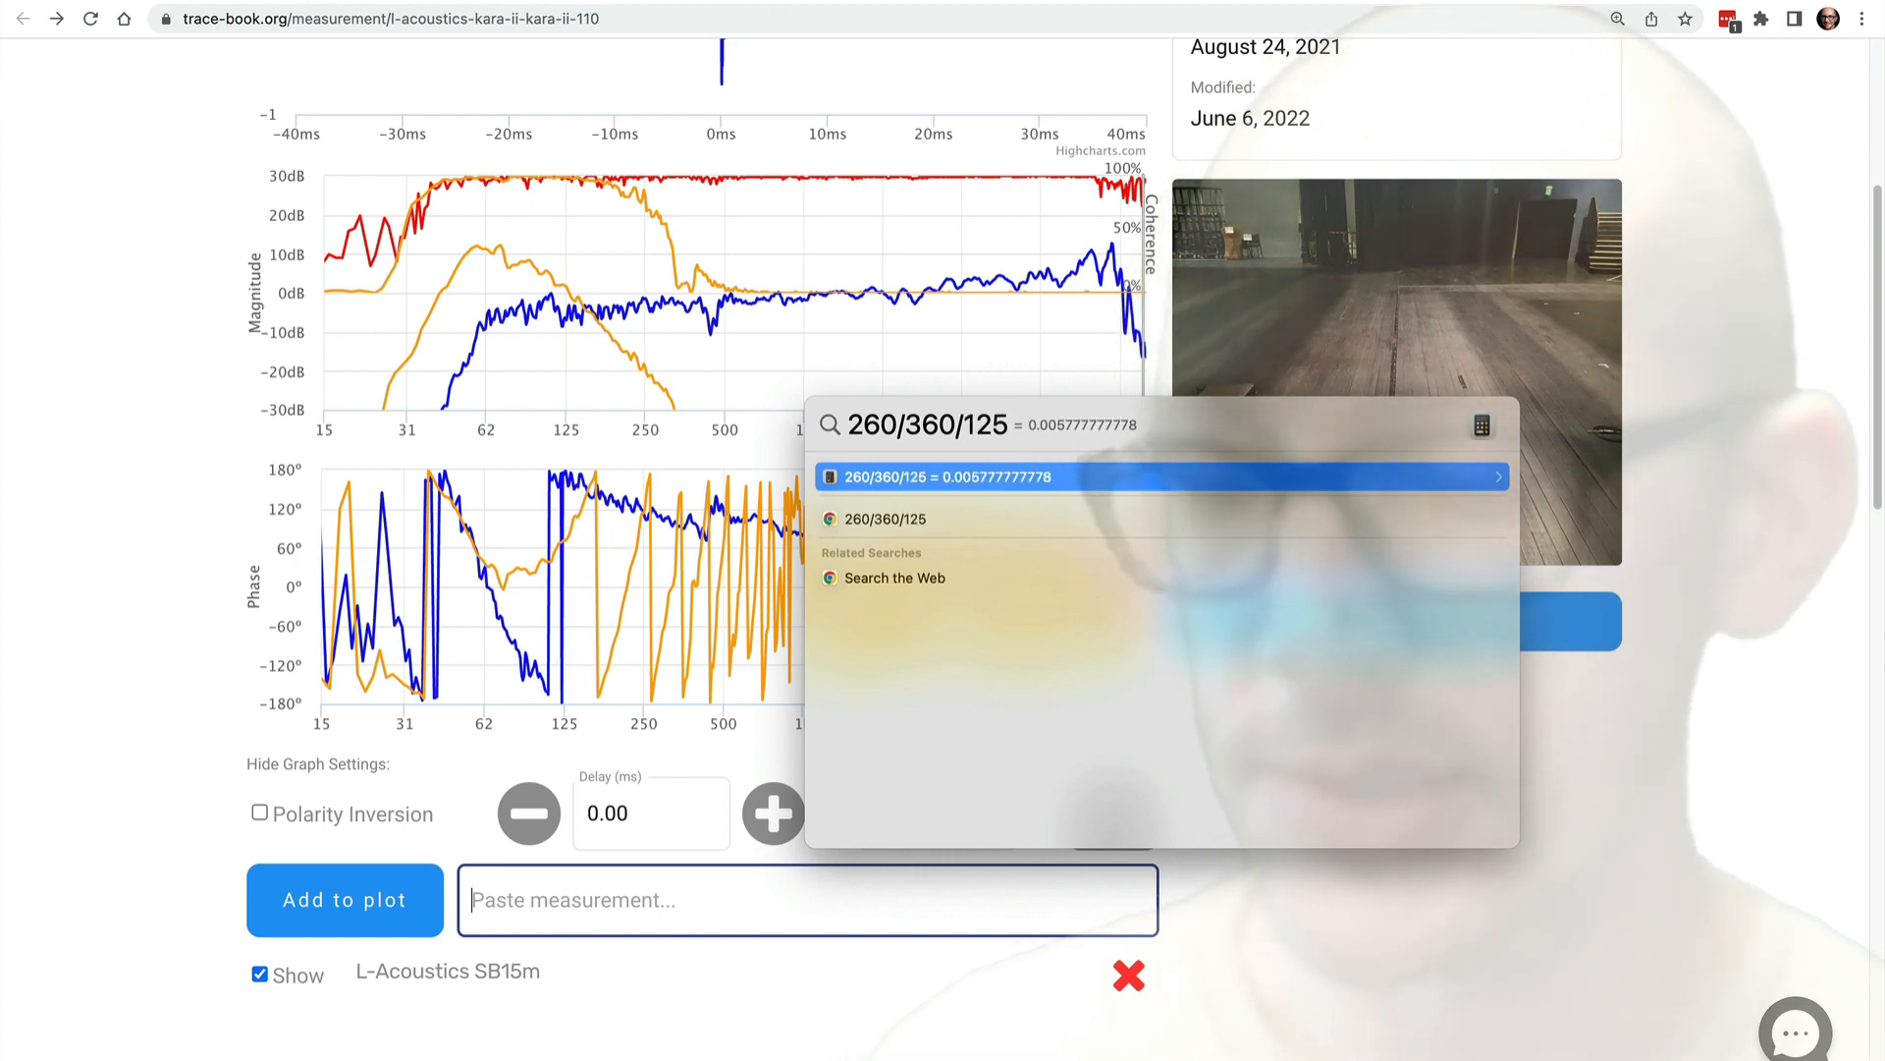
pyautogui.write('*1000')
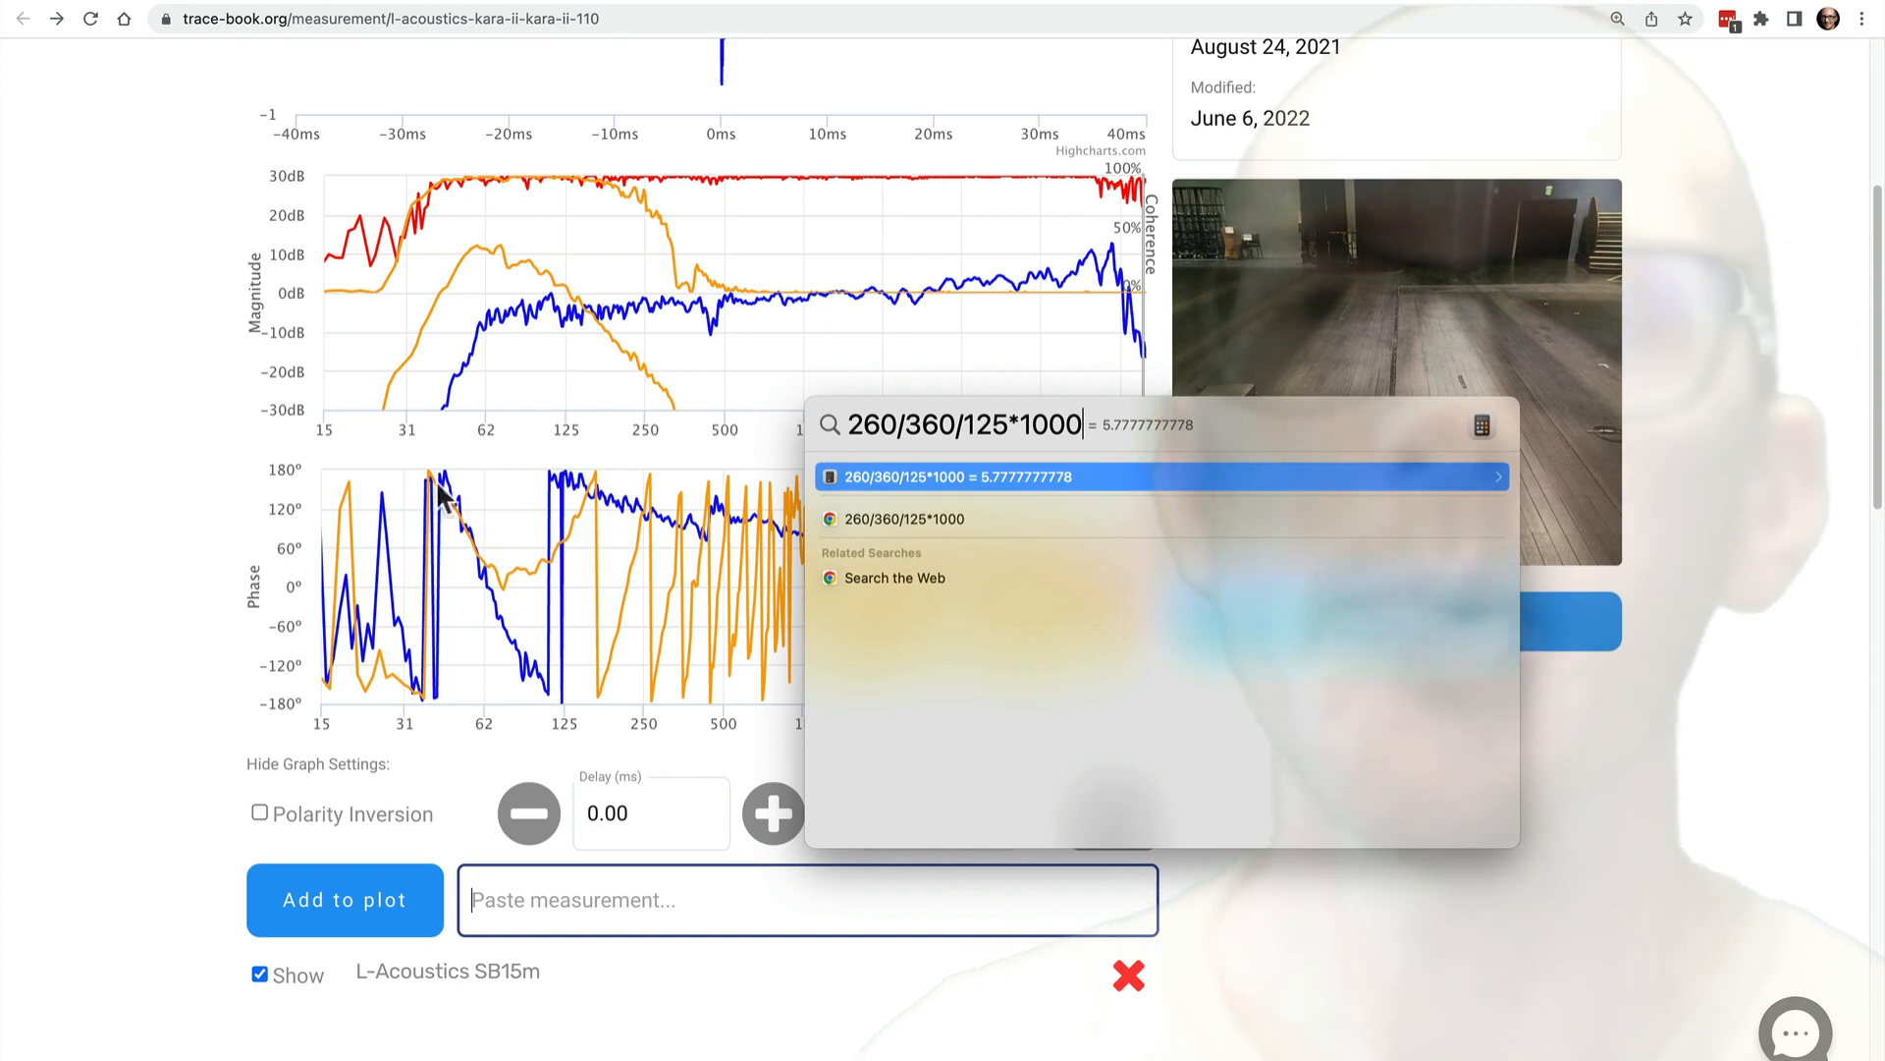
pyautogui.press('Escape')
# - Try a KARA II delay of 5.78 ms, change it to -5.78 ms and compare both phase traces around 125 Hz
pyautogui.doubleClick(652, 814)
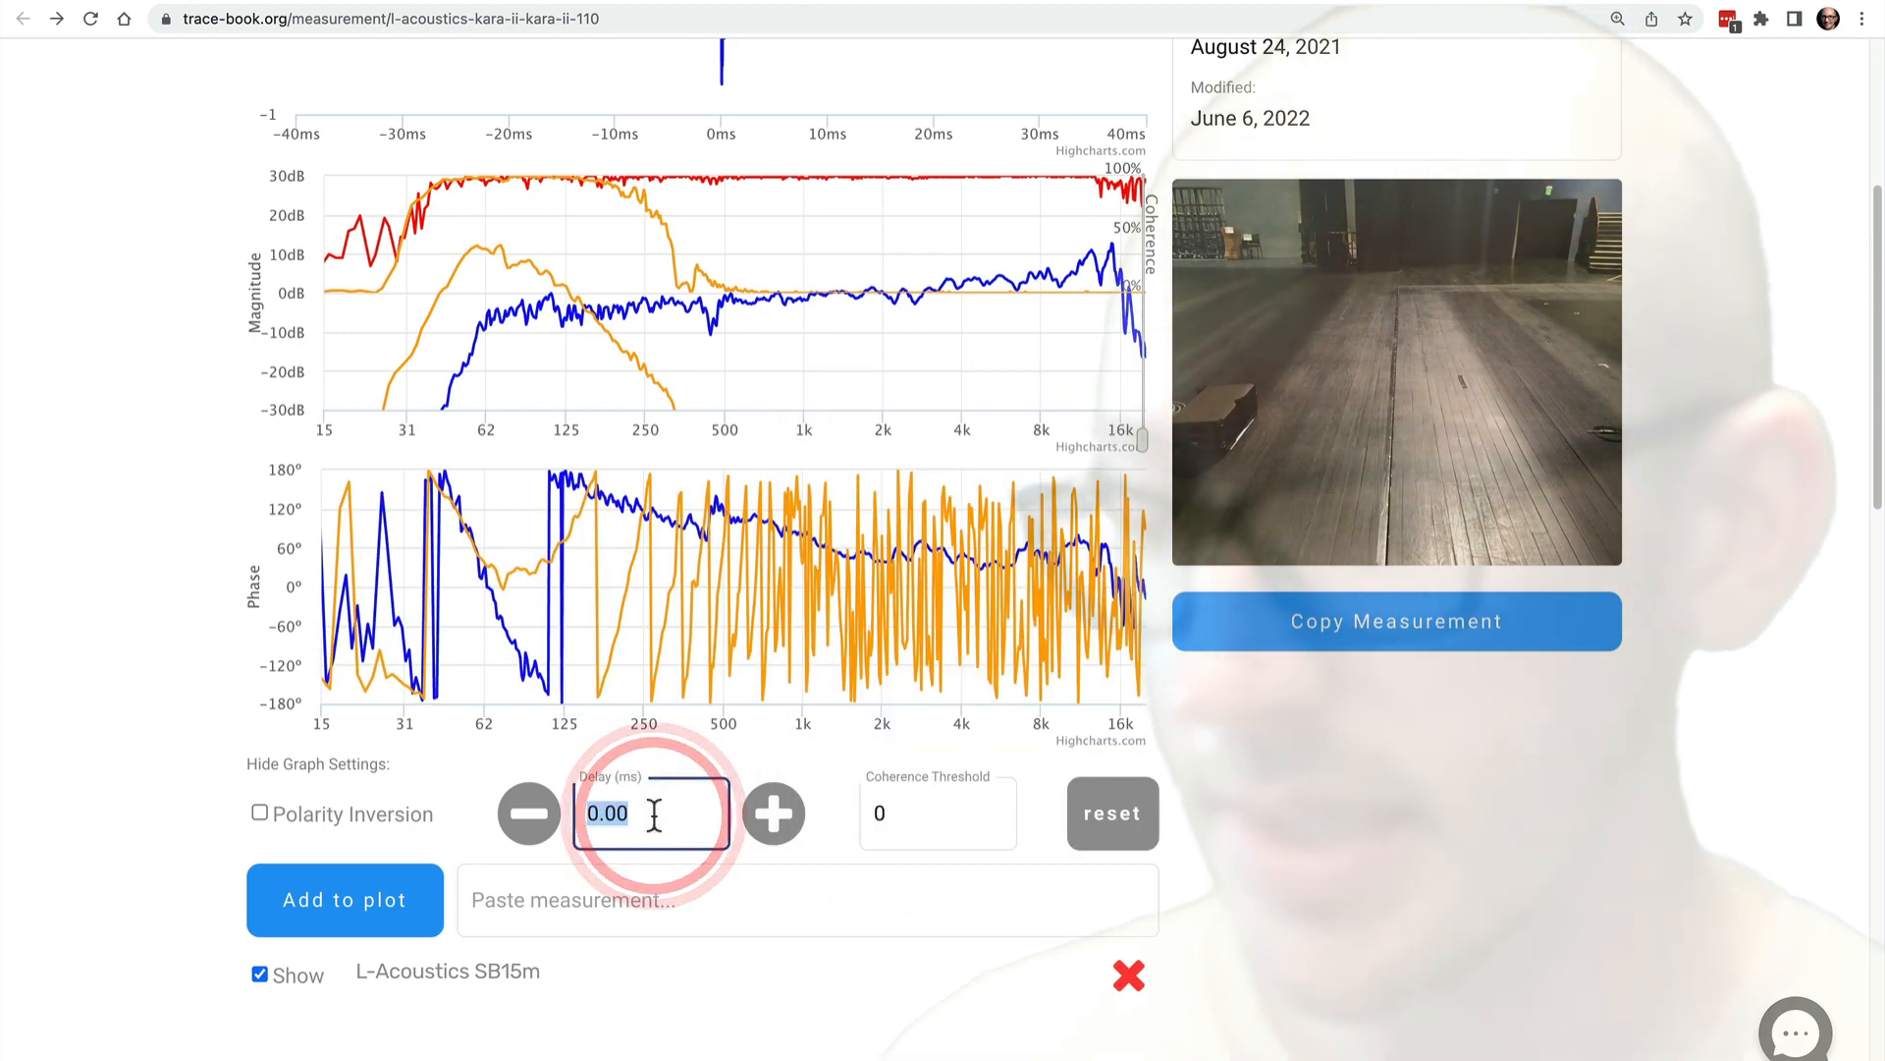
pyautogui.write('5.70')
pyautogui.press('BackSpace')
pyautogui.write('8')
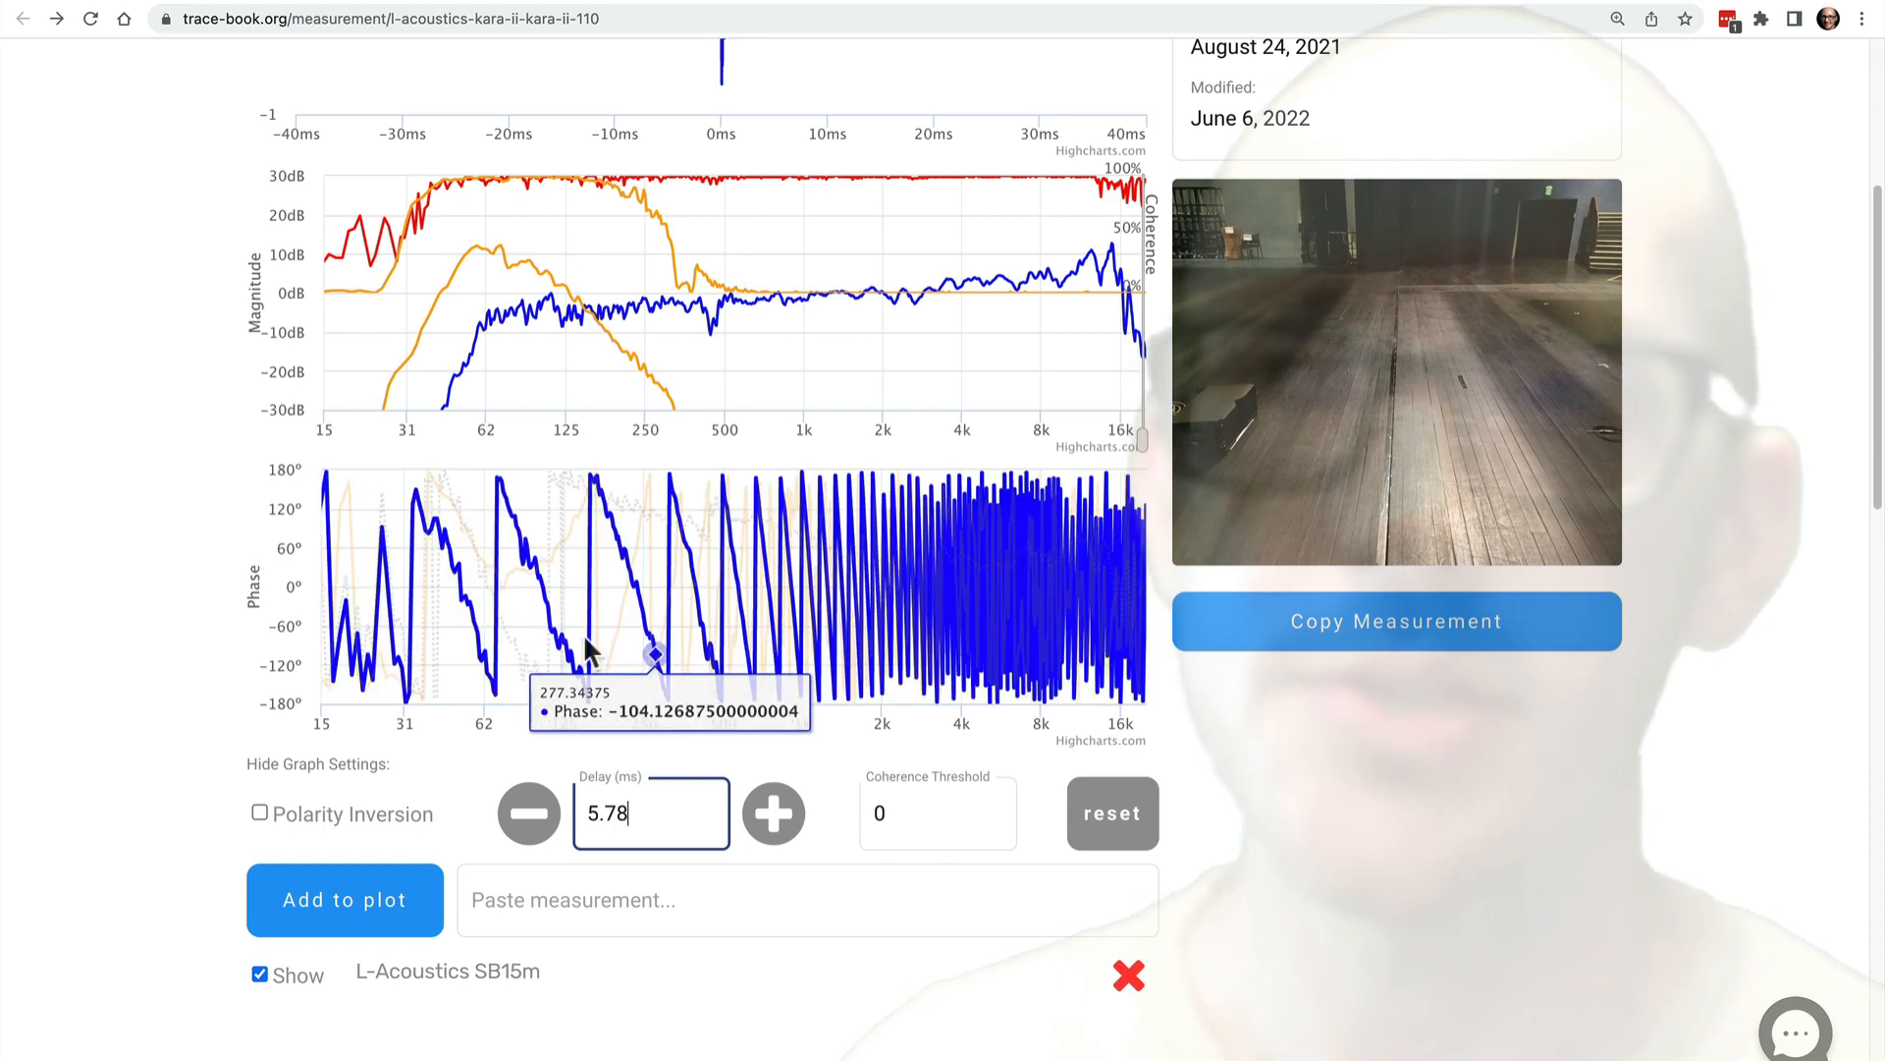
pyautogui.click(590, 813)
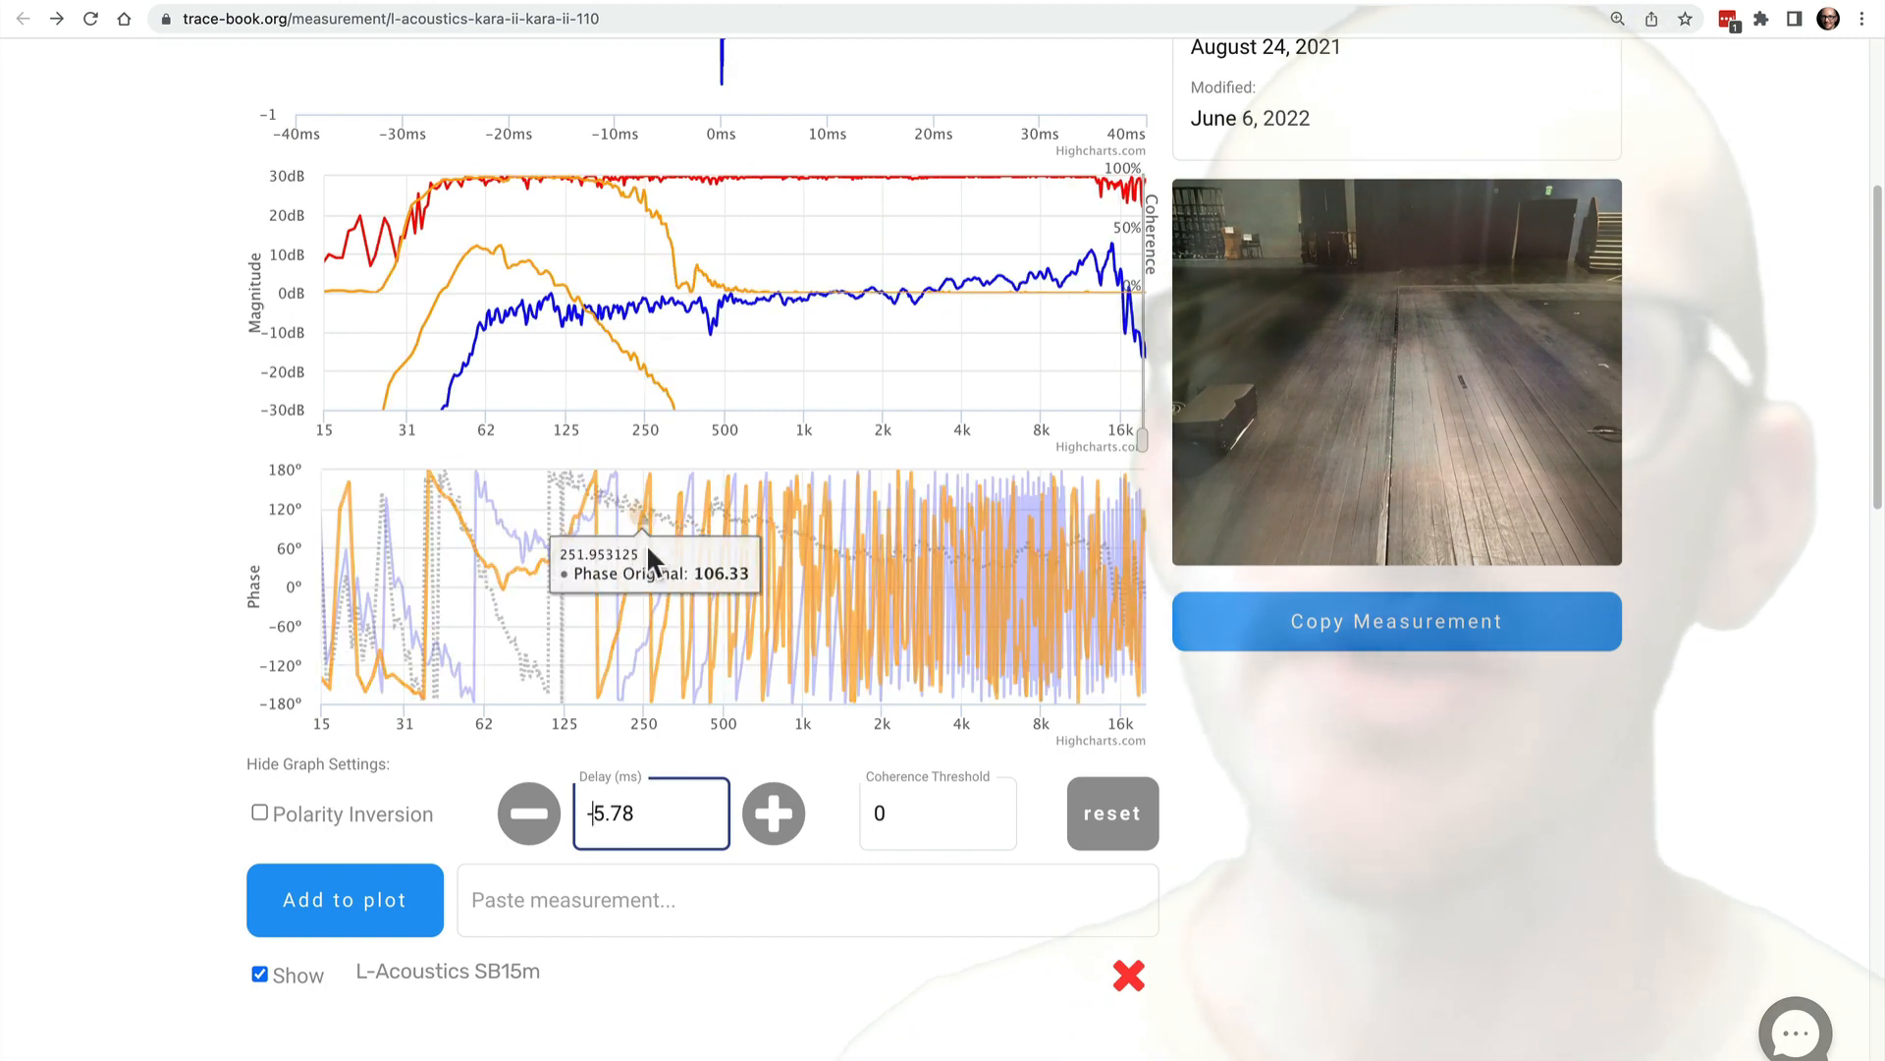
pyautogui.moveTo(647, 544); pyautogui.dragTo(453, 546)
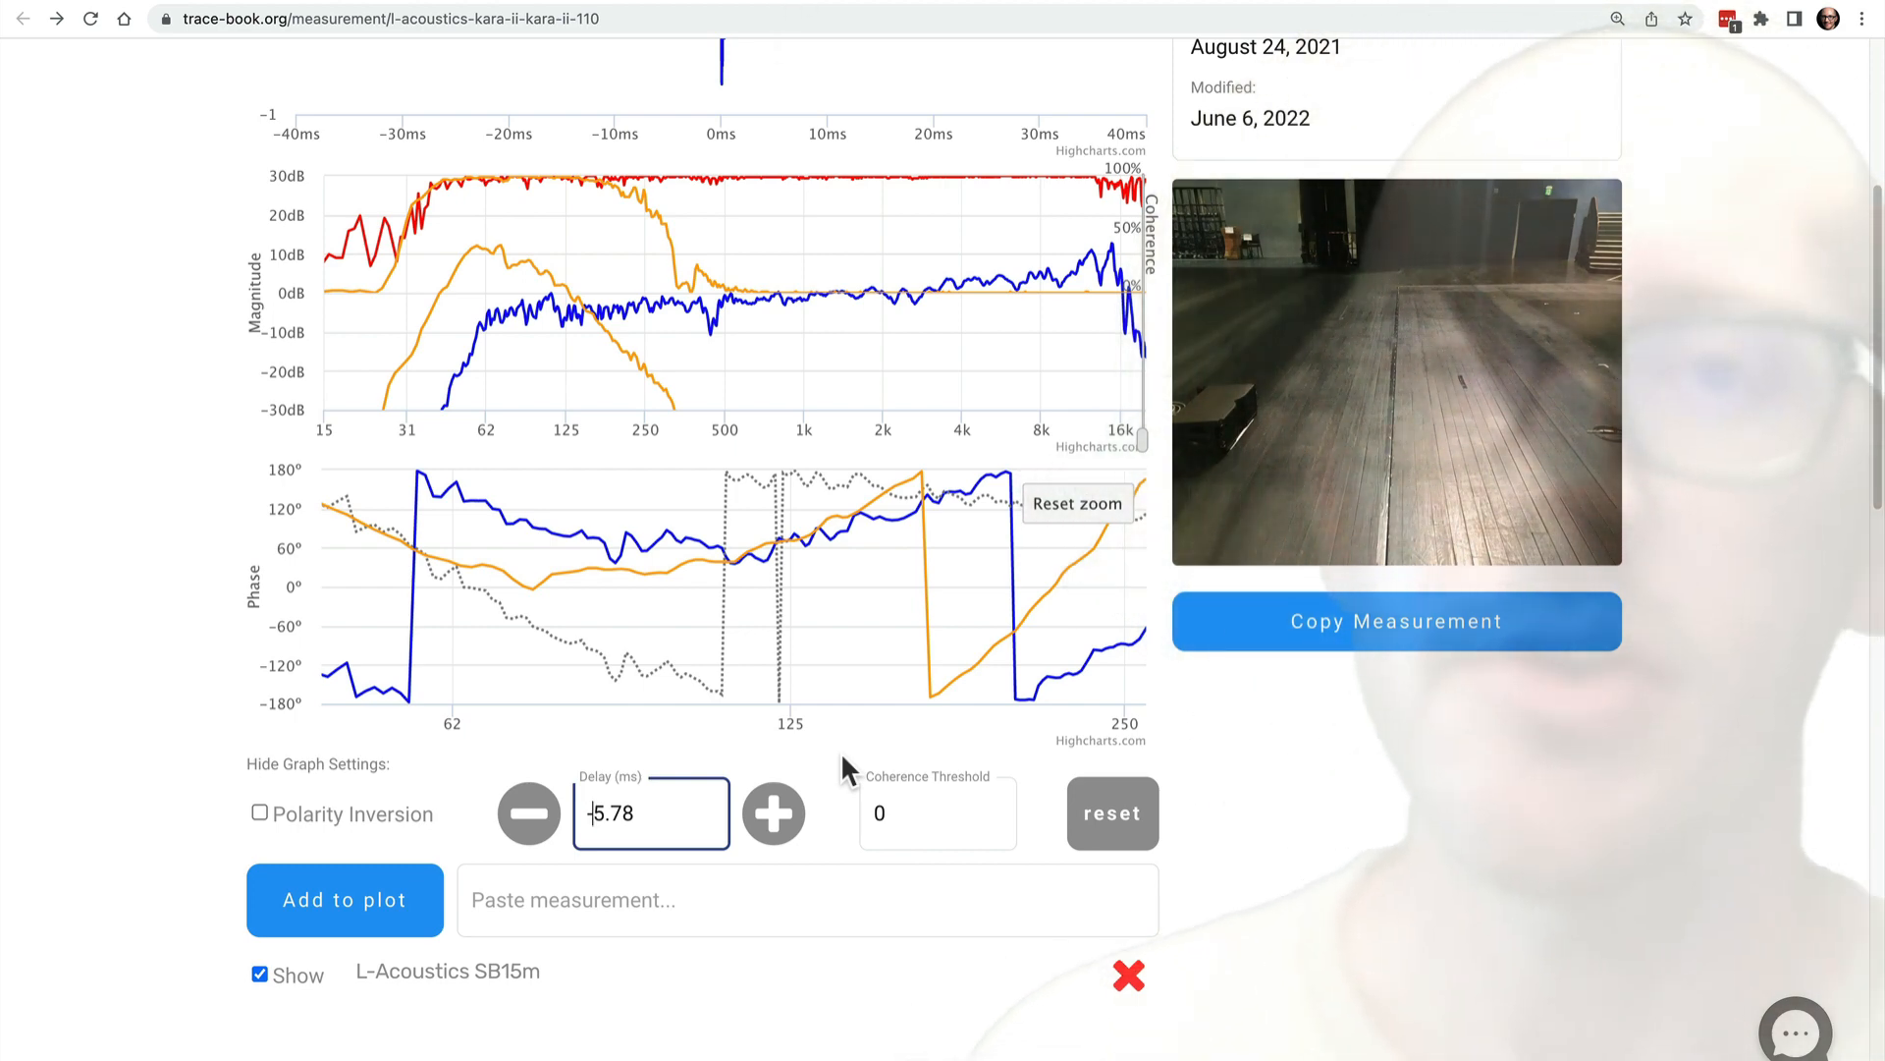
# - Calculate the period of 125 Hz as 1000/125 in Spotlight
pyautogui.press('super+space')
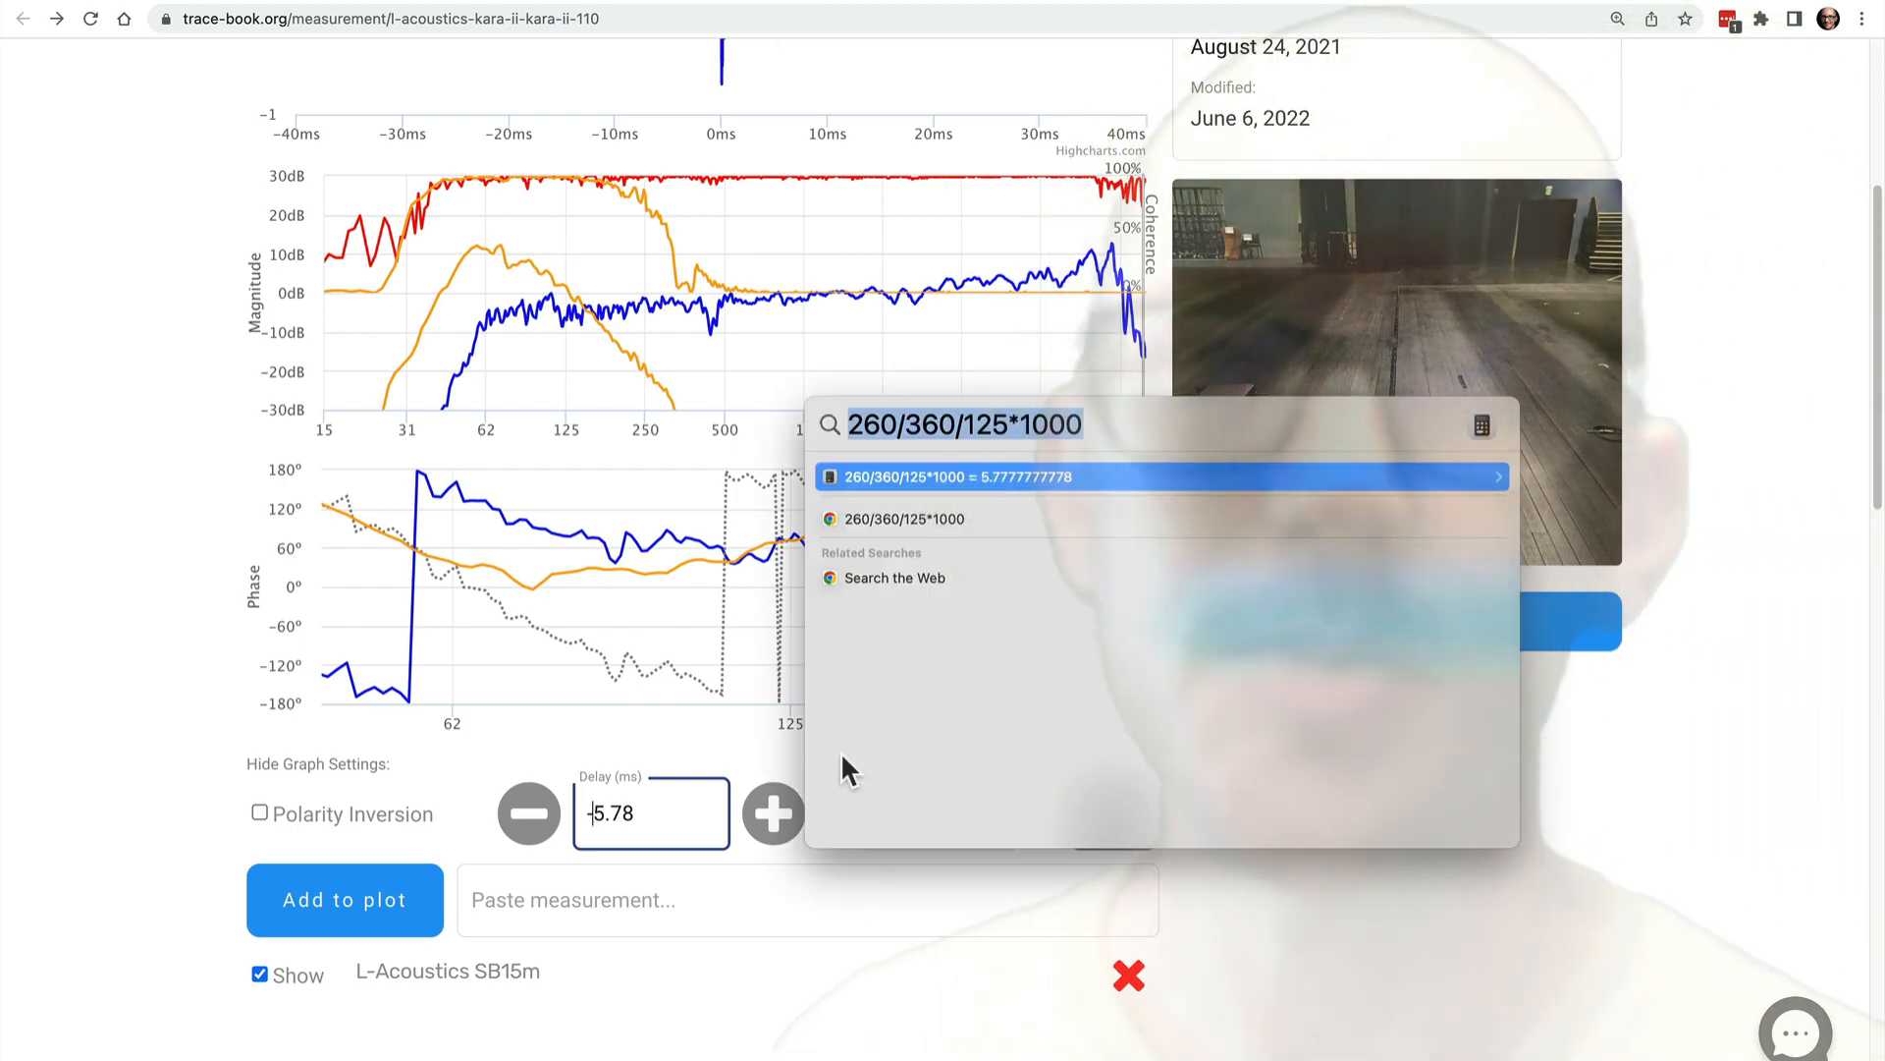
pyautogui.write('1000')
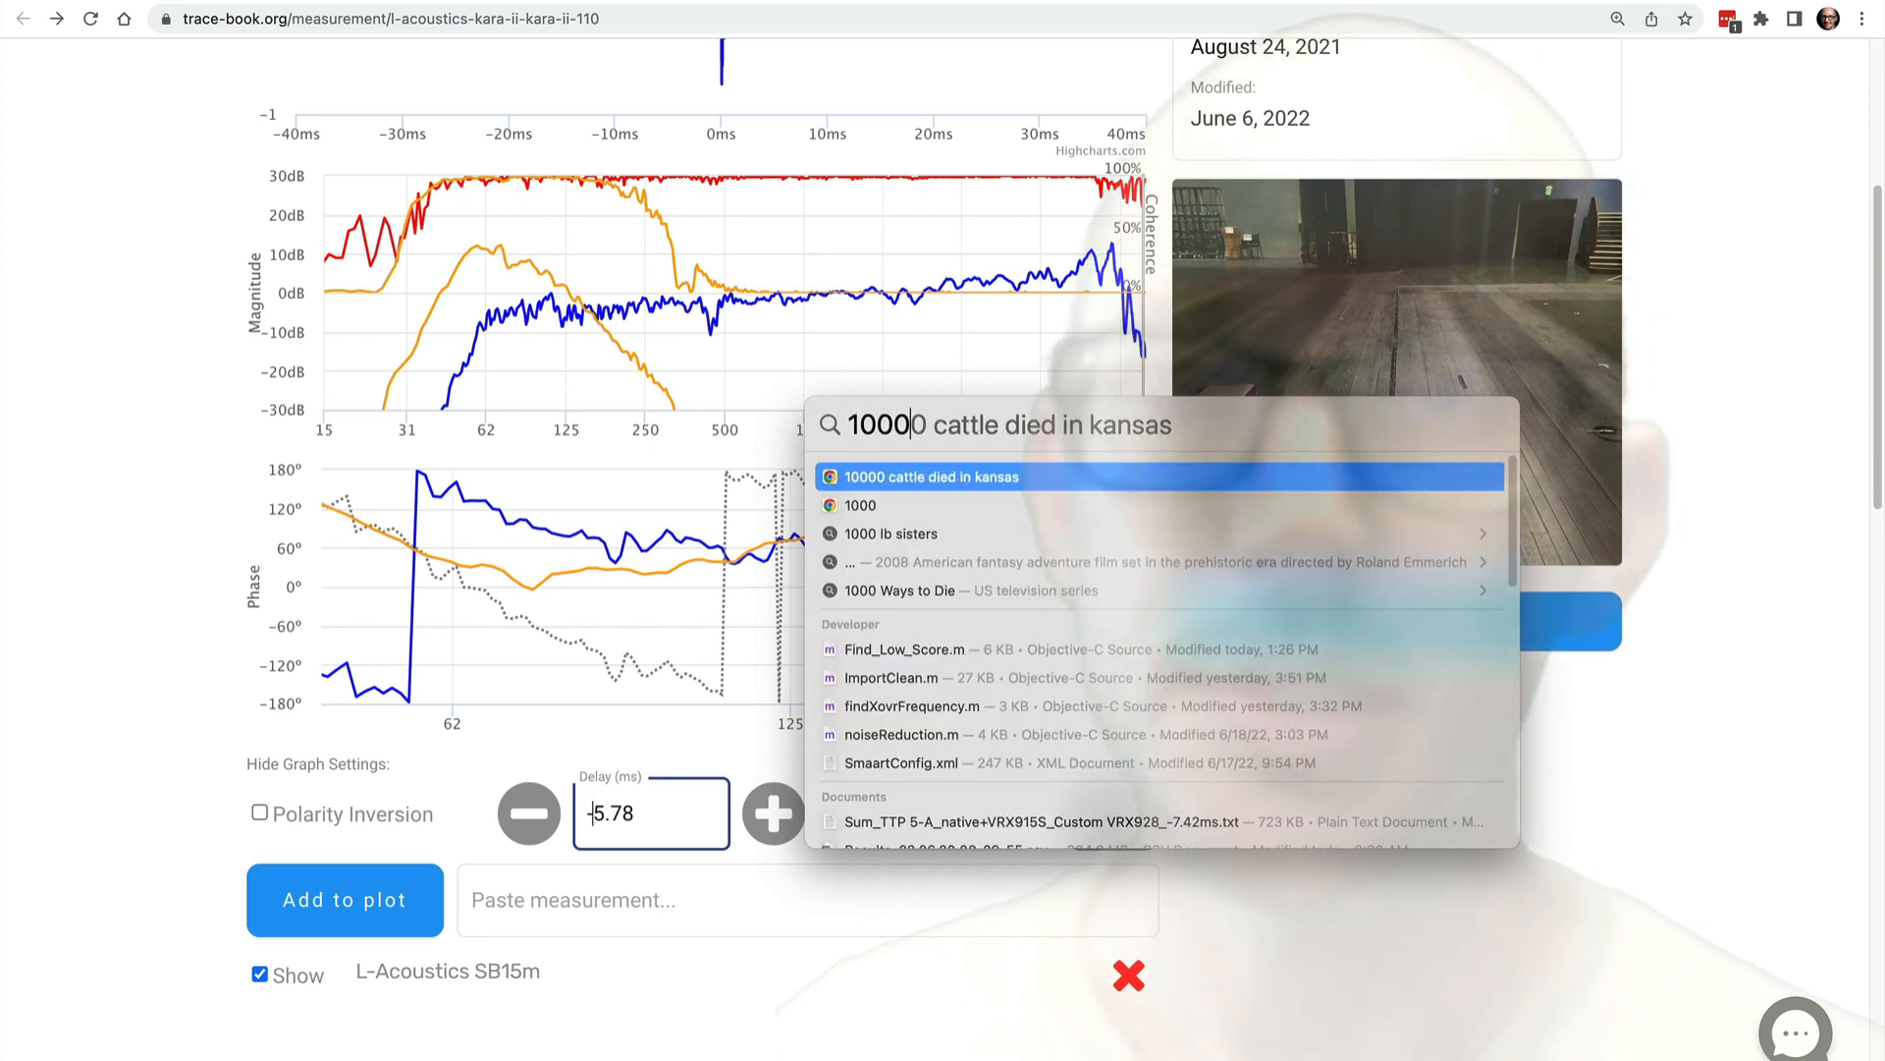
pyautogui.write('/125')
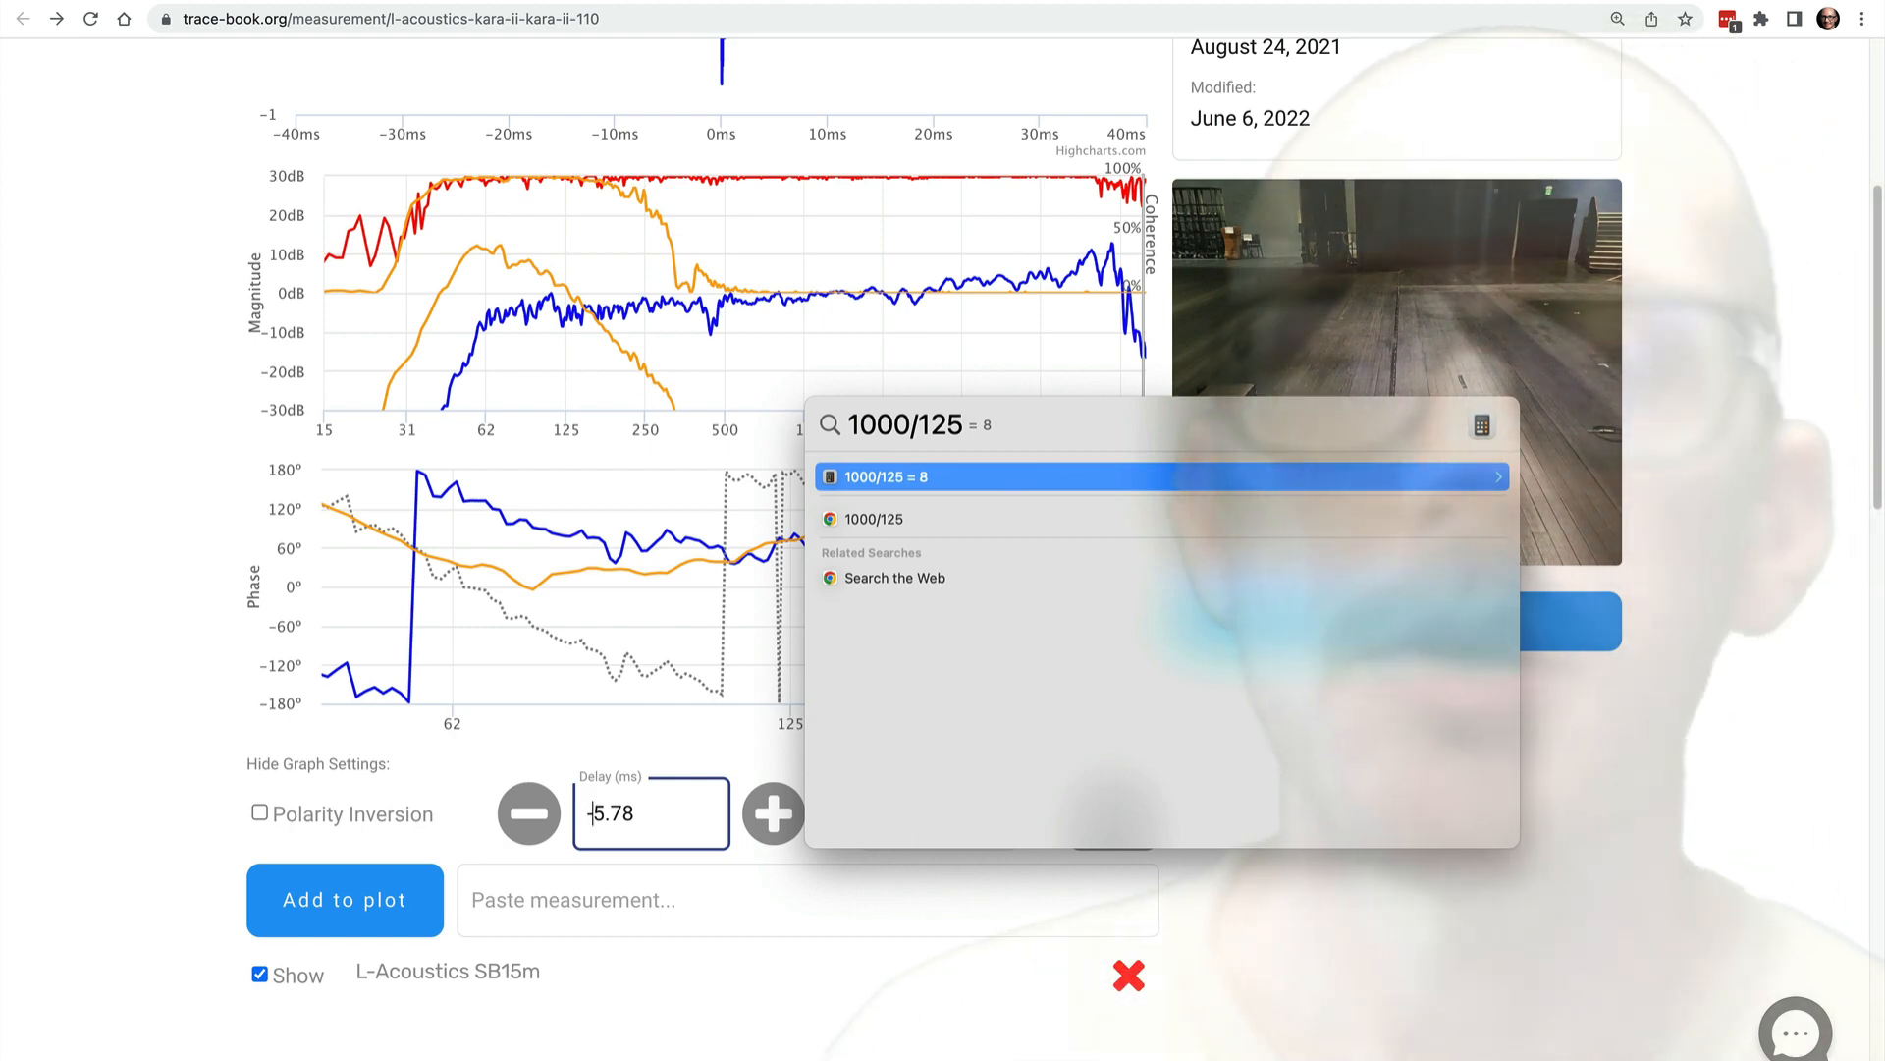
pyautogui.press('Escape')
# - Mark the offset between the two phase traces just above 125 Hz with two arrows in the drawing overlay
pyautogui.click(659, 815)
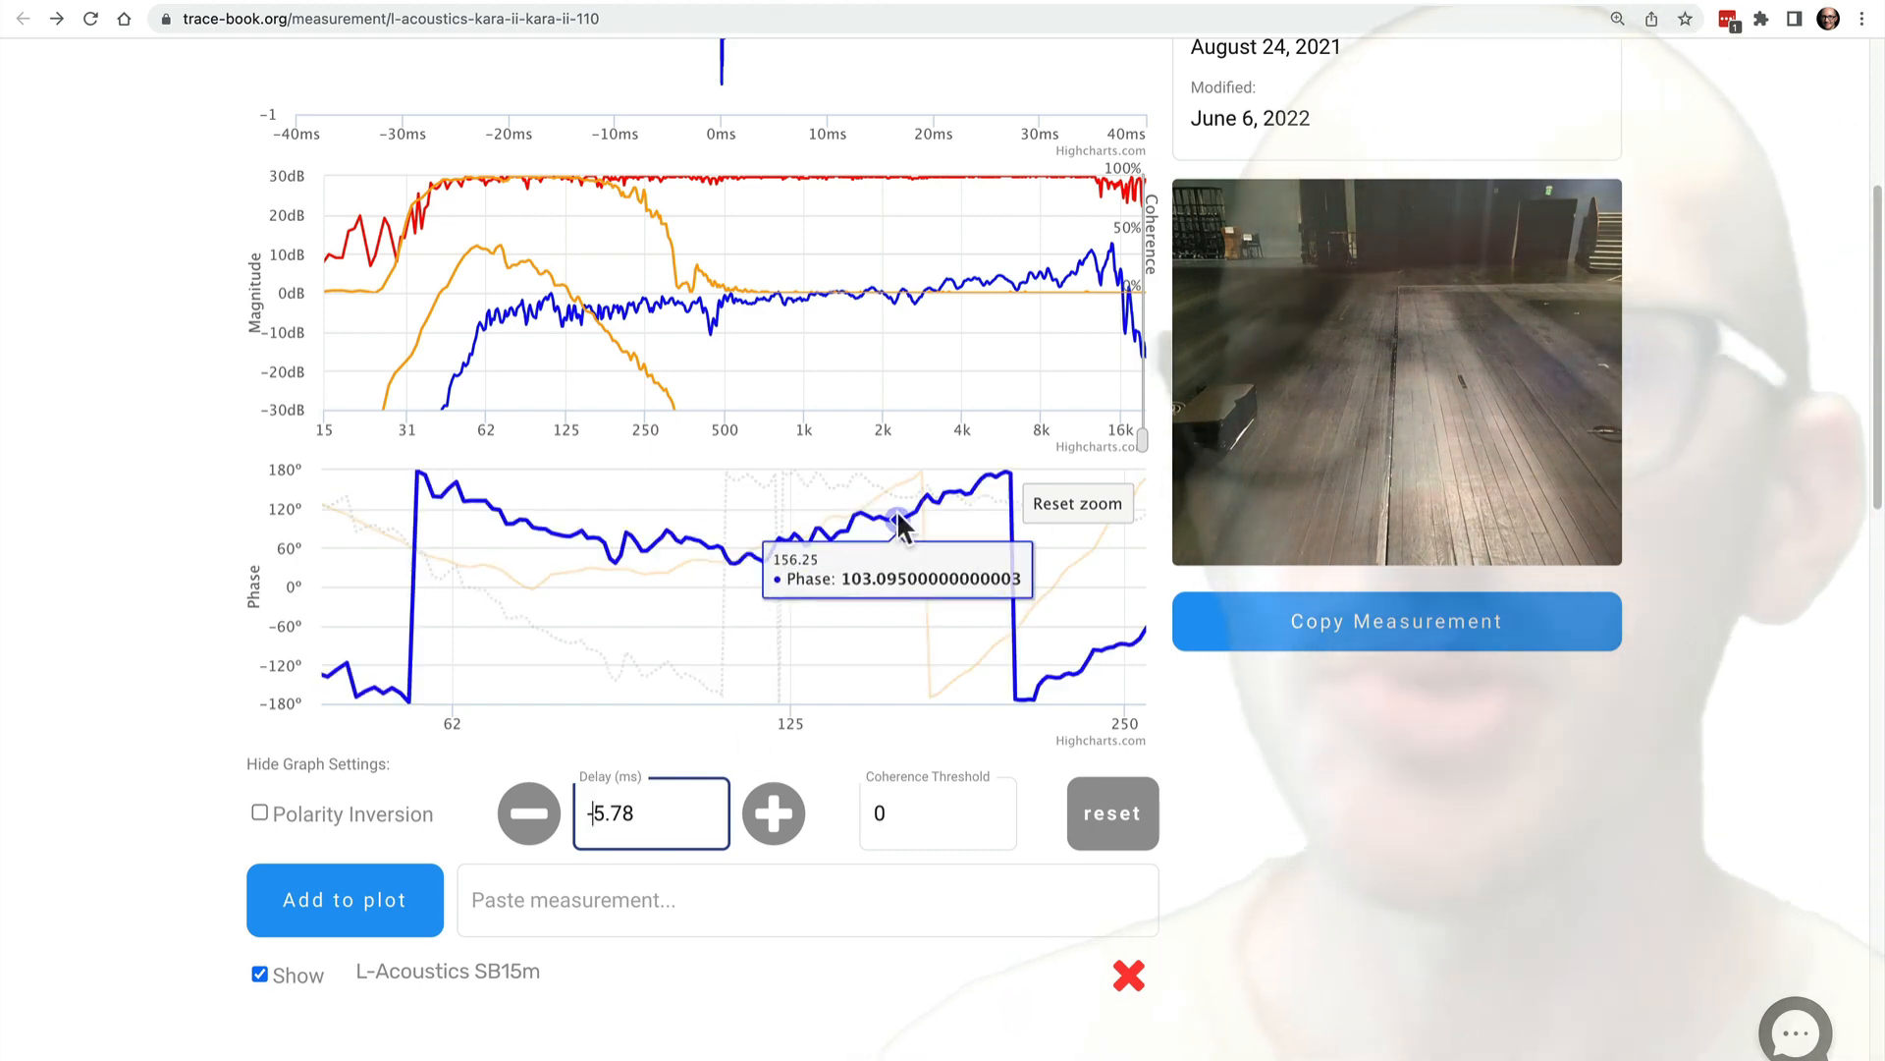
pyautogui.hotkey('ctrl', 'Tab')
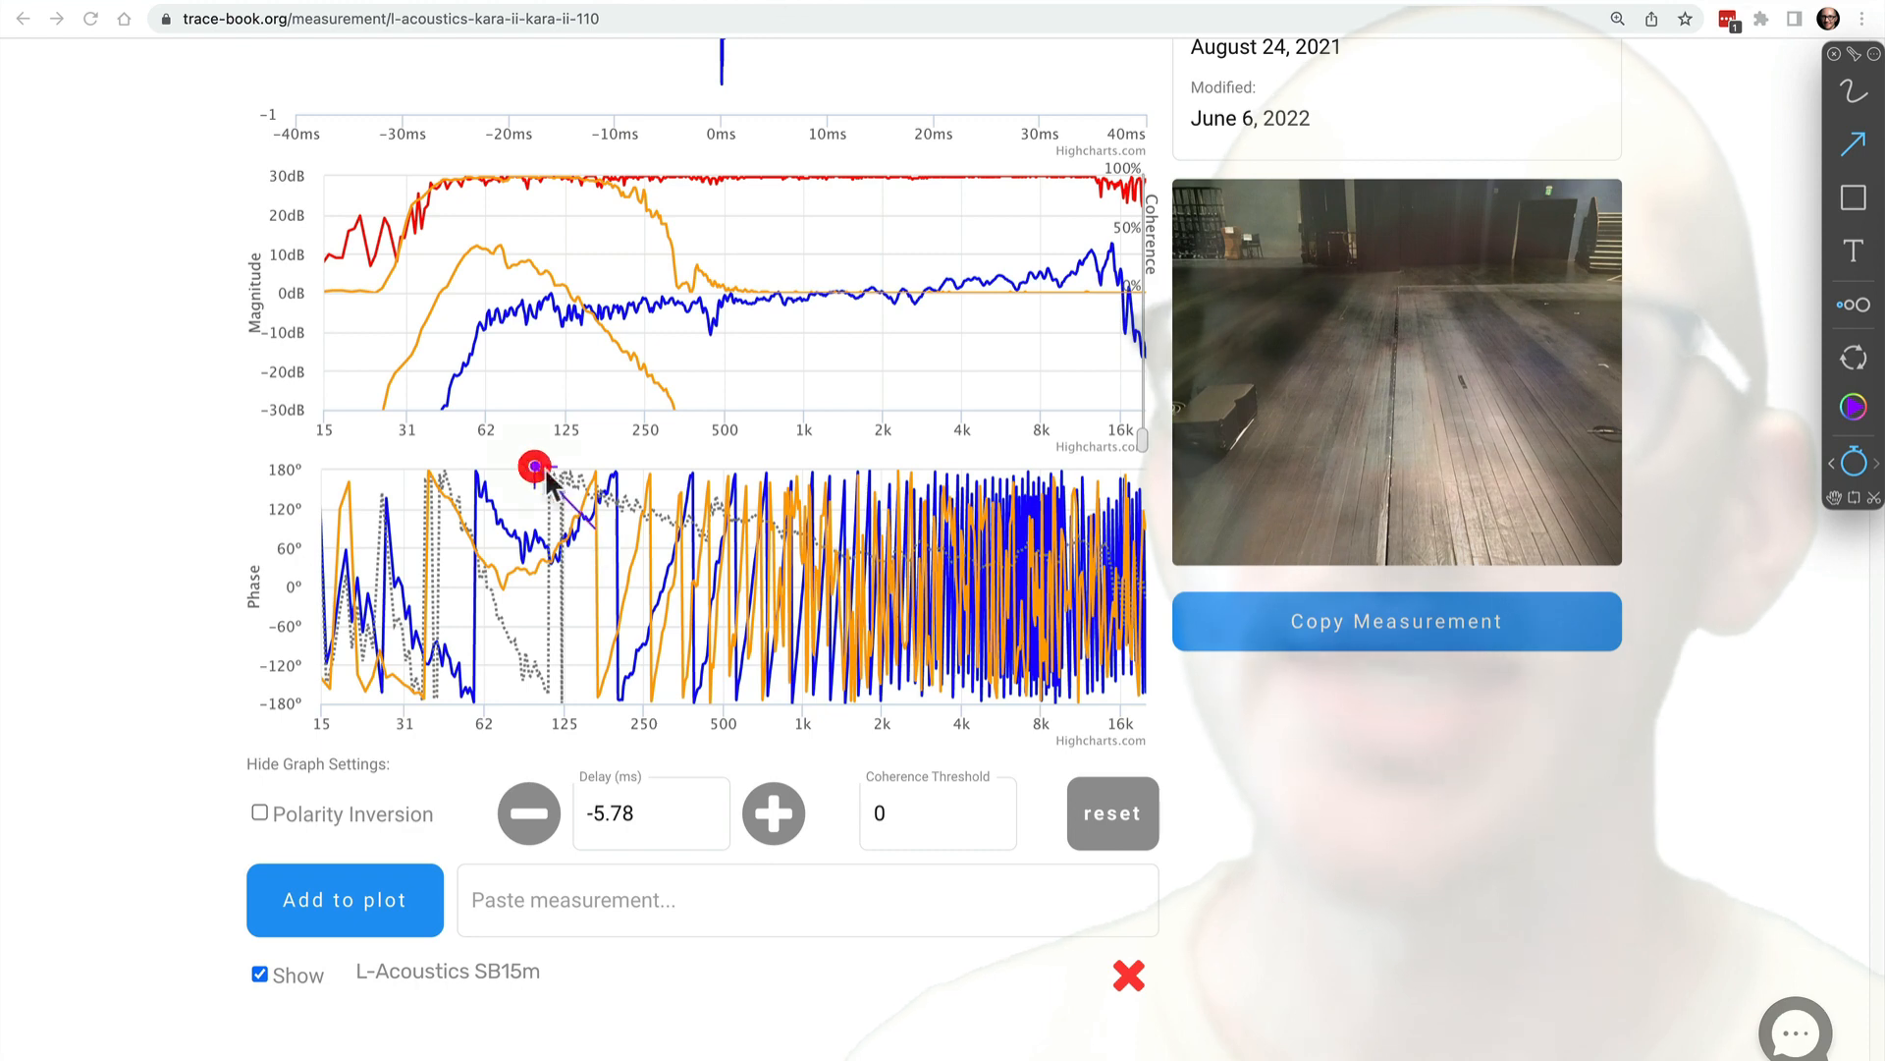
pyautogui.moveTo(535, 468); pyautogui.dragTo(596, 523)
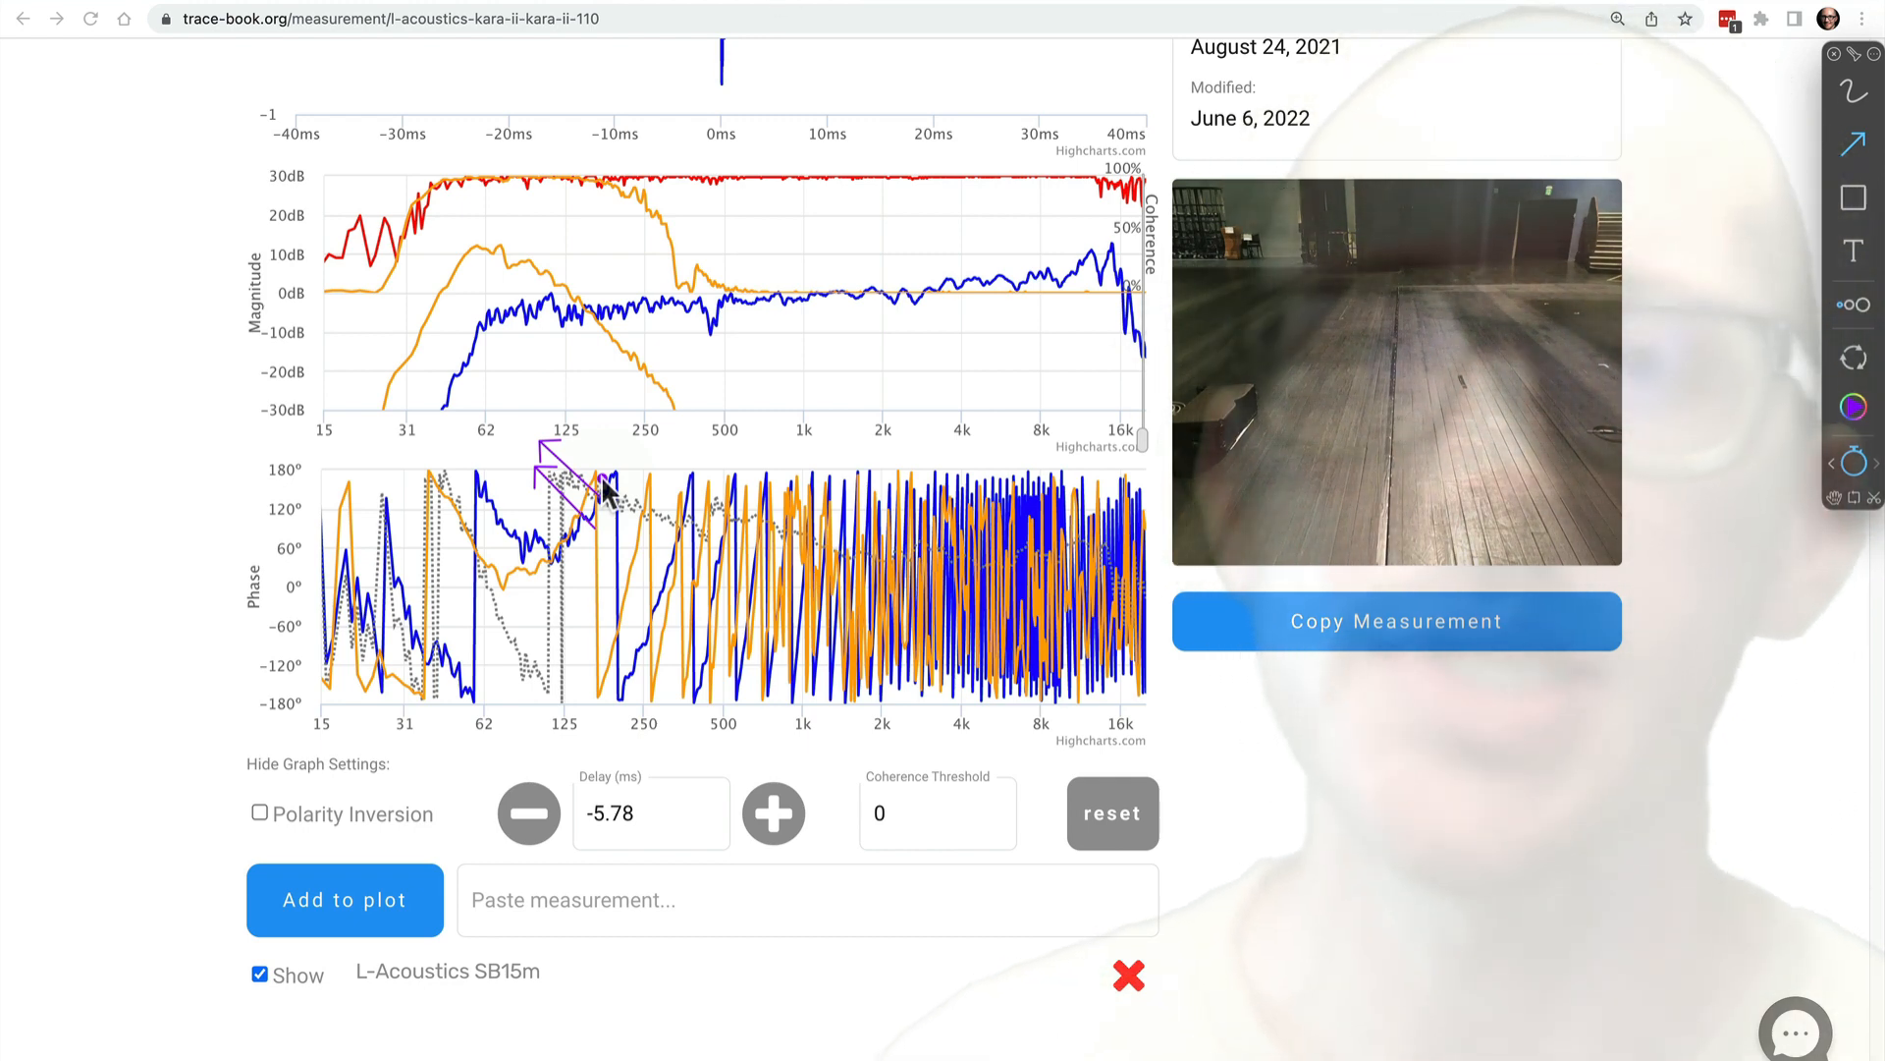
# - Set the KARA II delay to -9.78 ms, invert its polarity and compare the phase traces below about 300 Hz
pyautogui.click(613, 833)
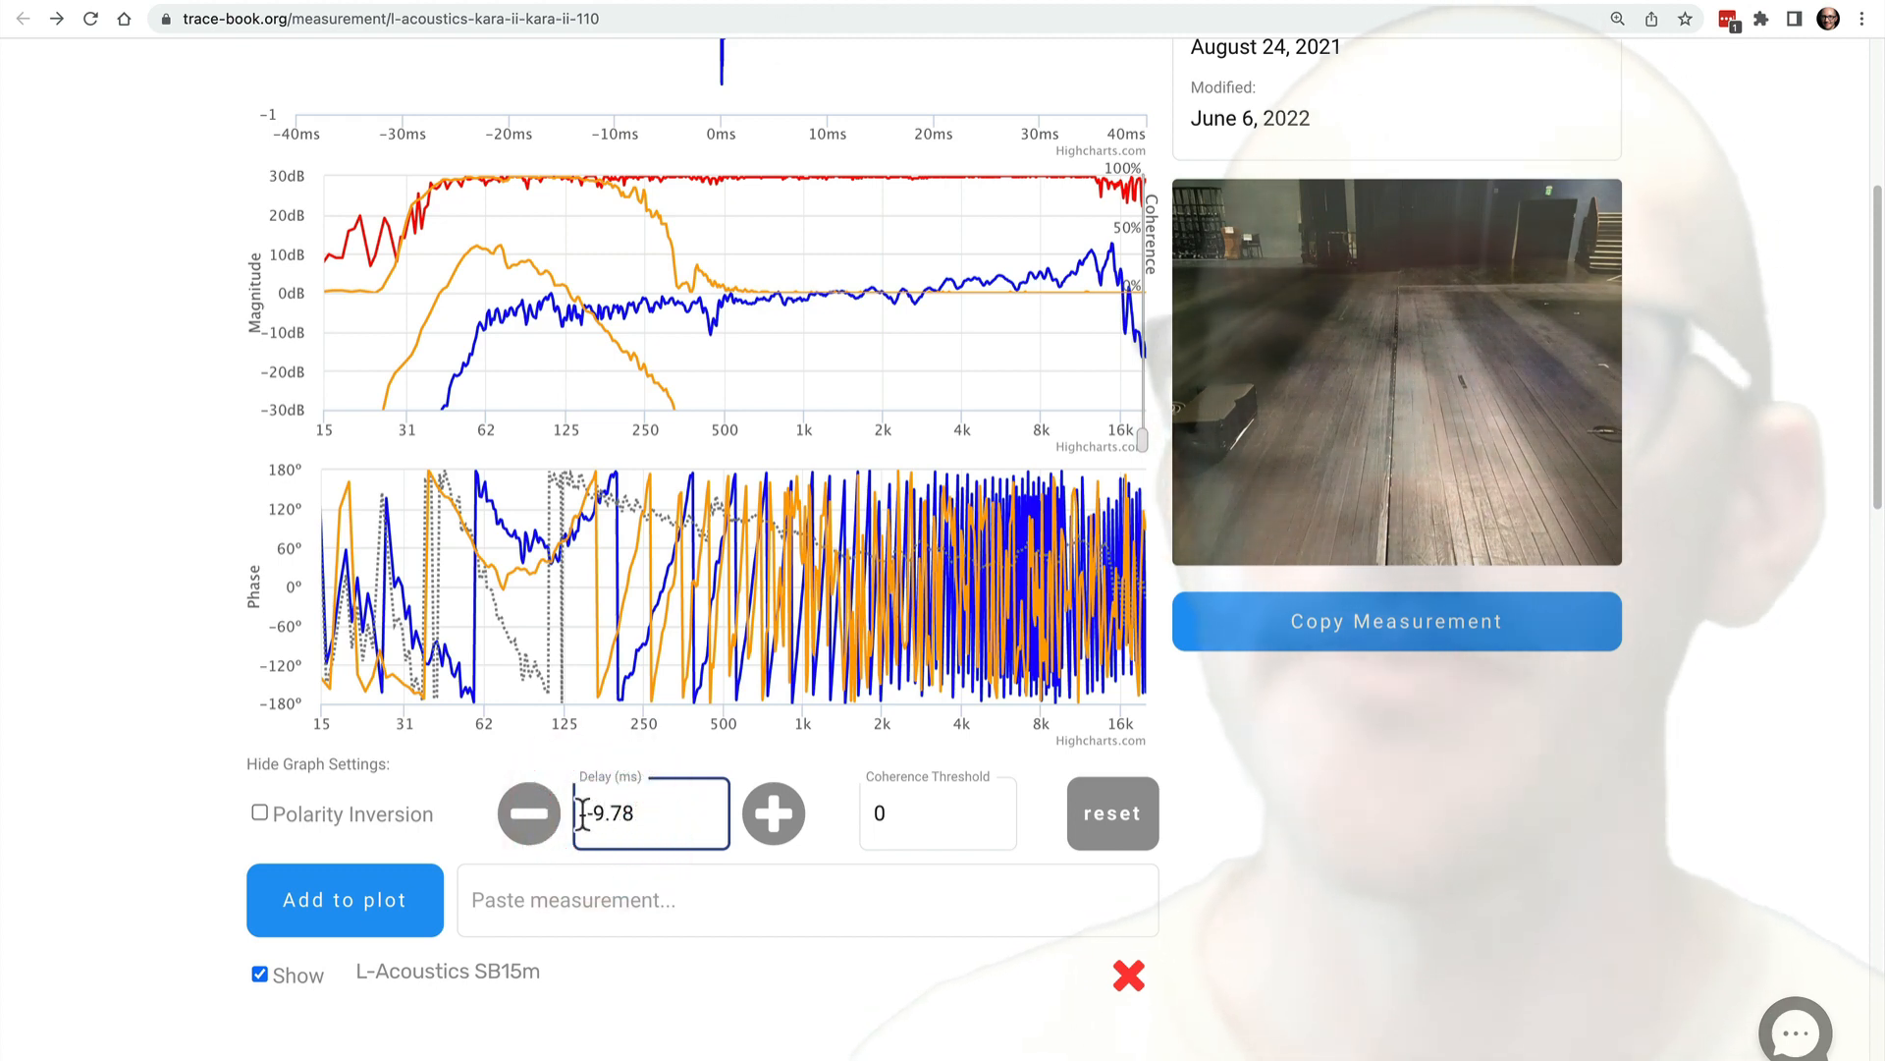
pyautogui.press('Return')
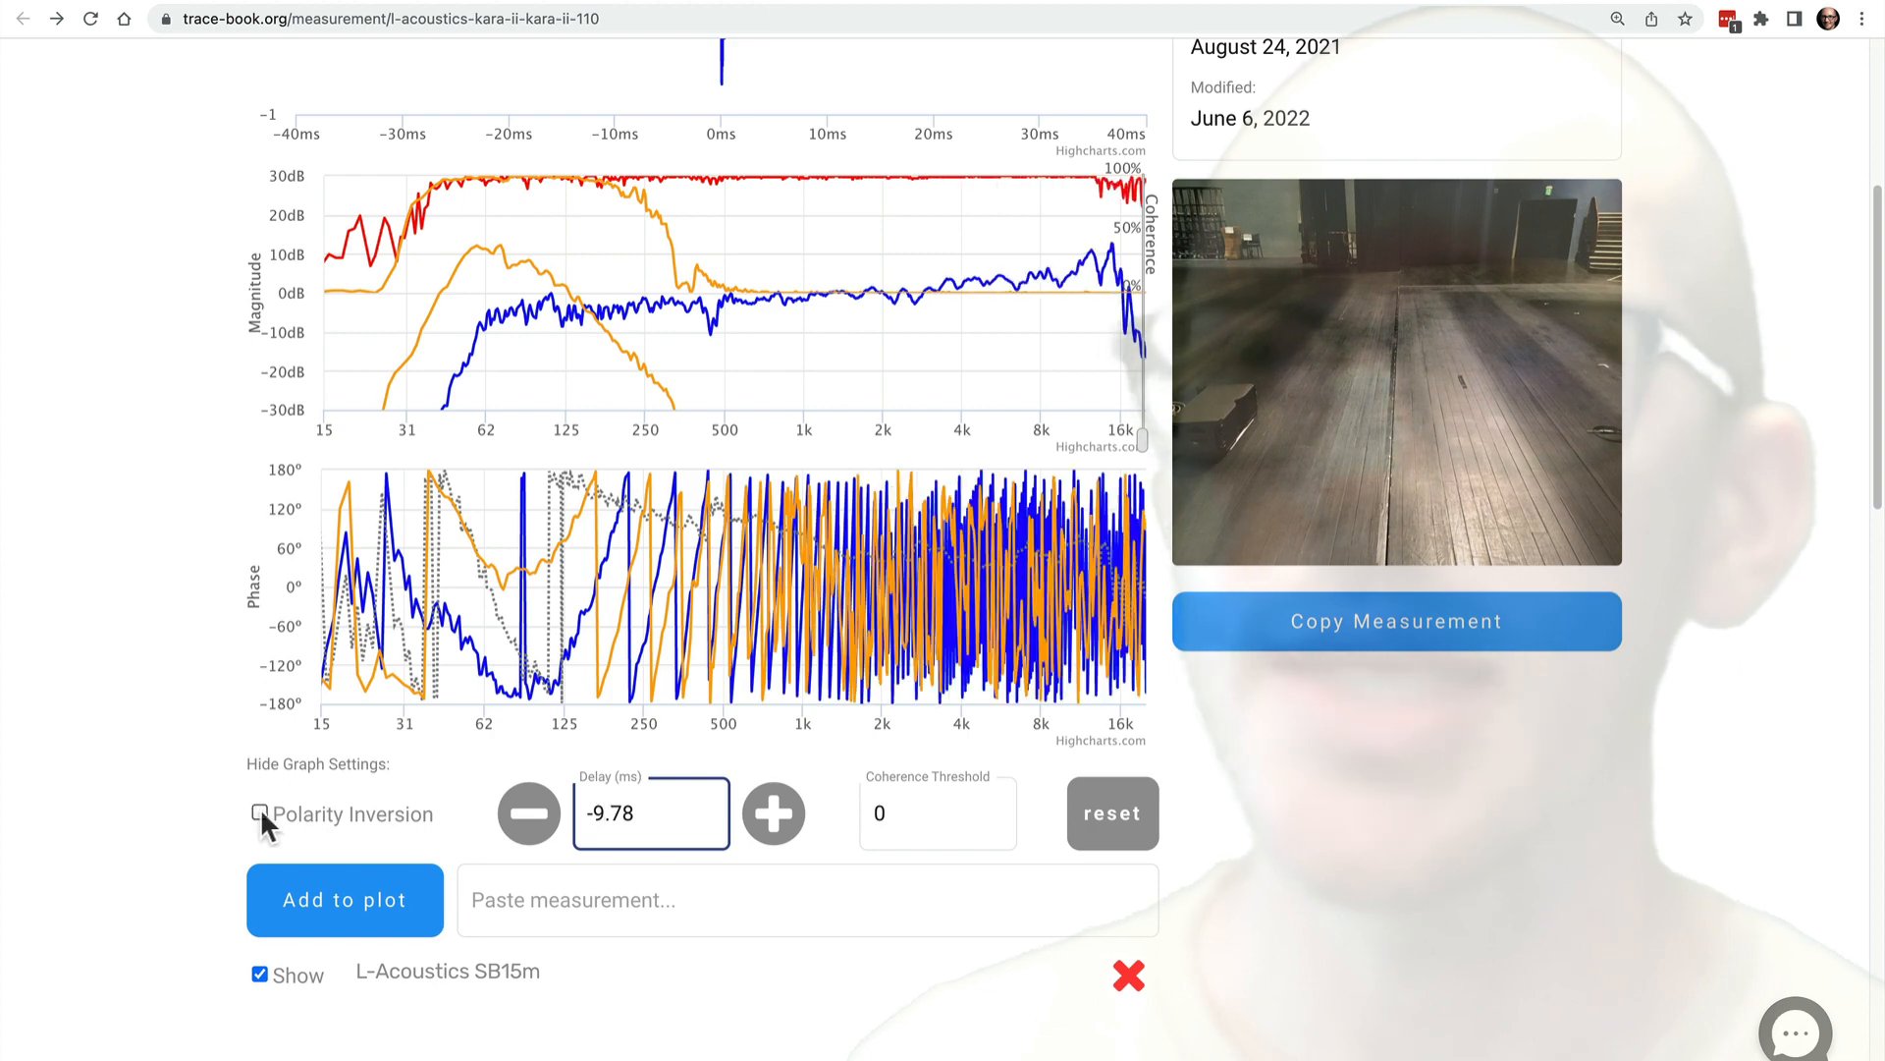
pyautogui.click(260, 813)
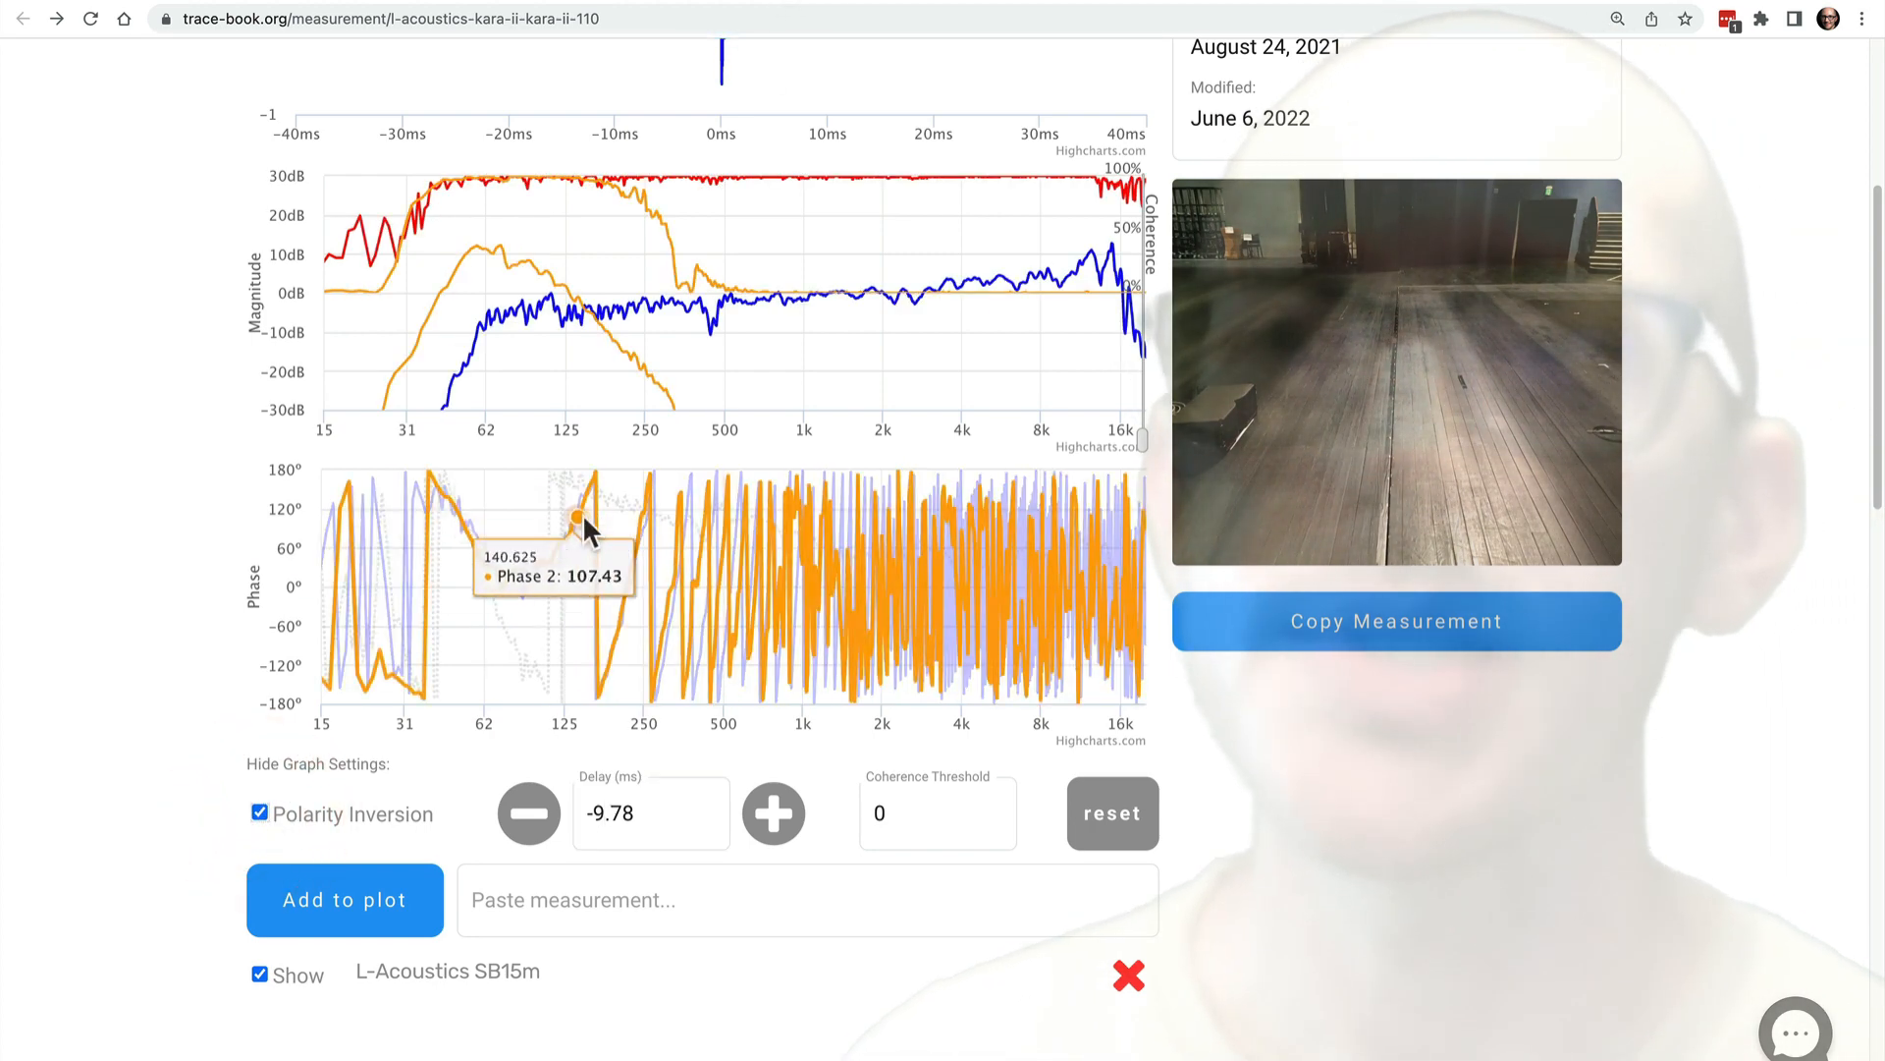
pyautogui.moveTo(660, 587); pyautogui.dragTo(366, 583)
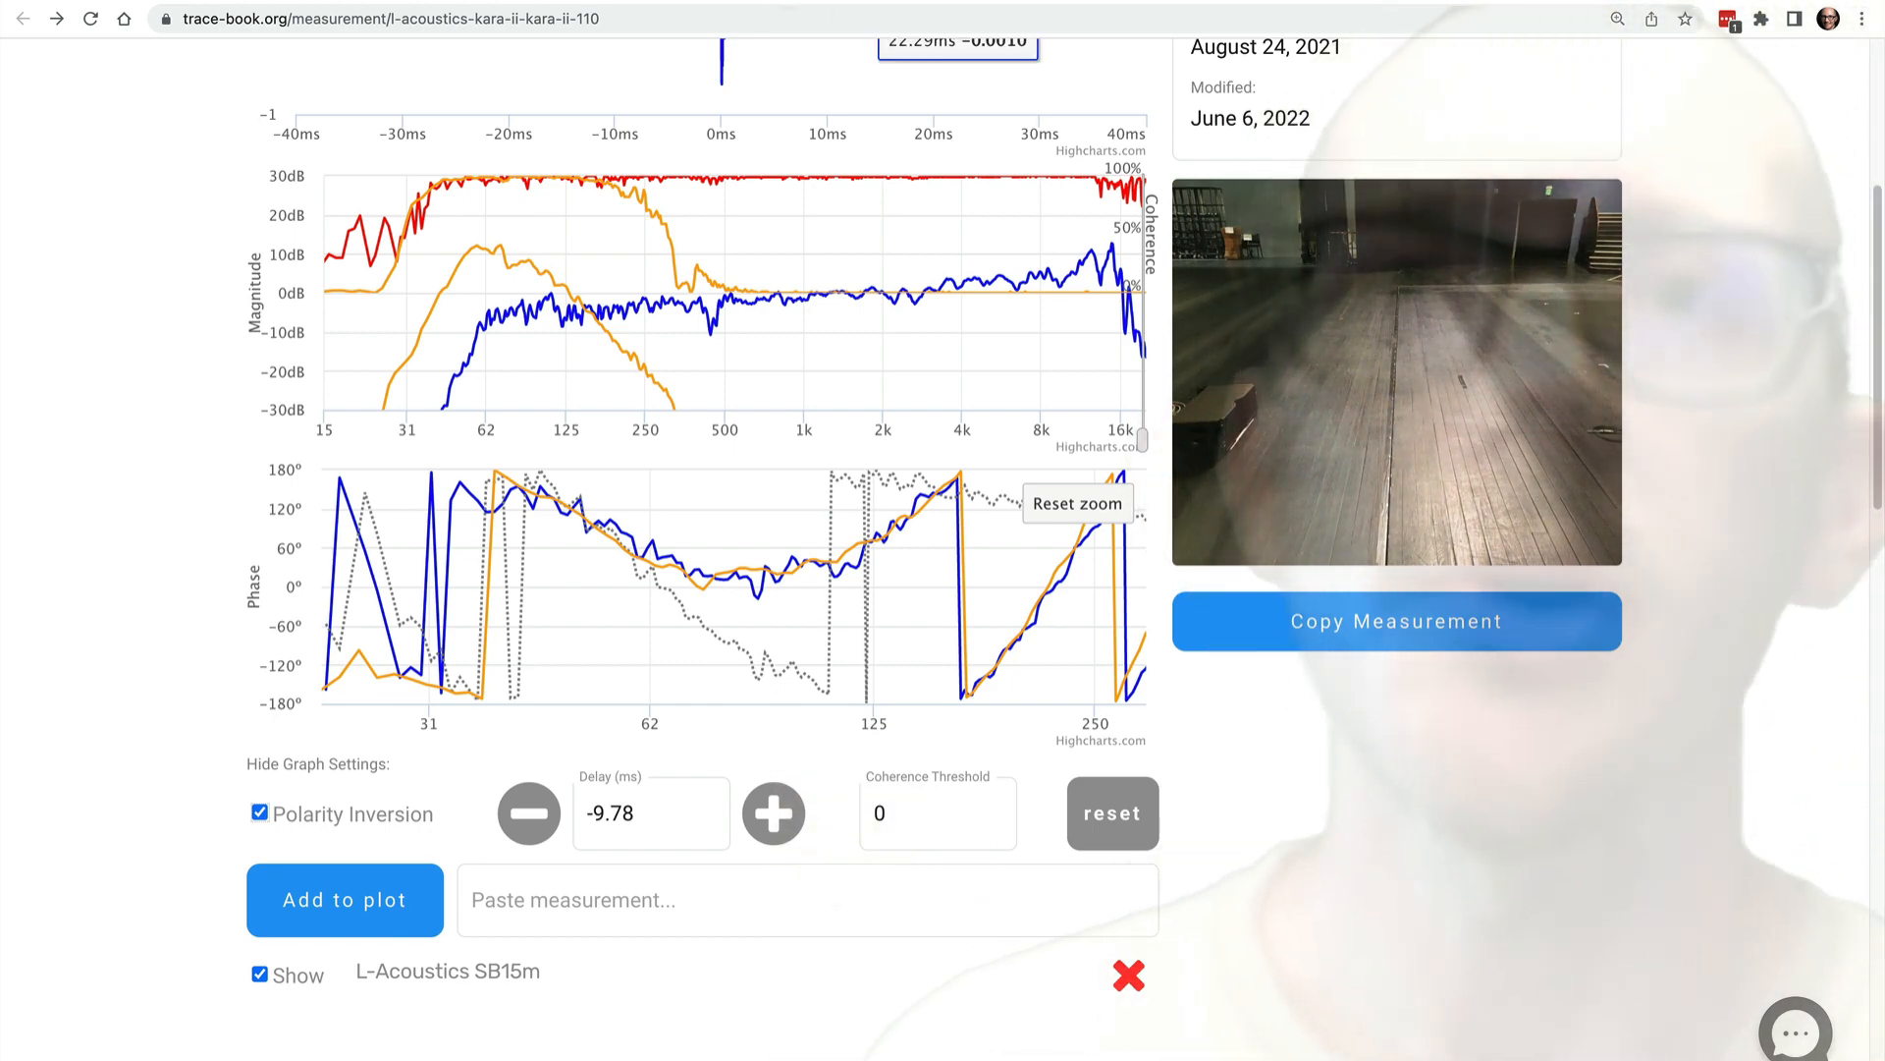
# - Search the Tracebook loudspeaker measurements for "subwoofer" and browse the matching models
pyautogui.click(958, 0)
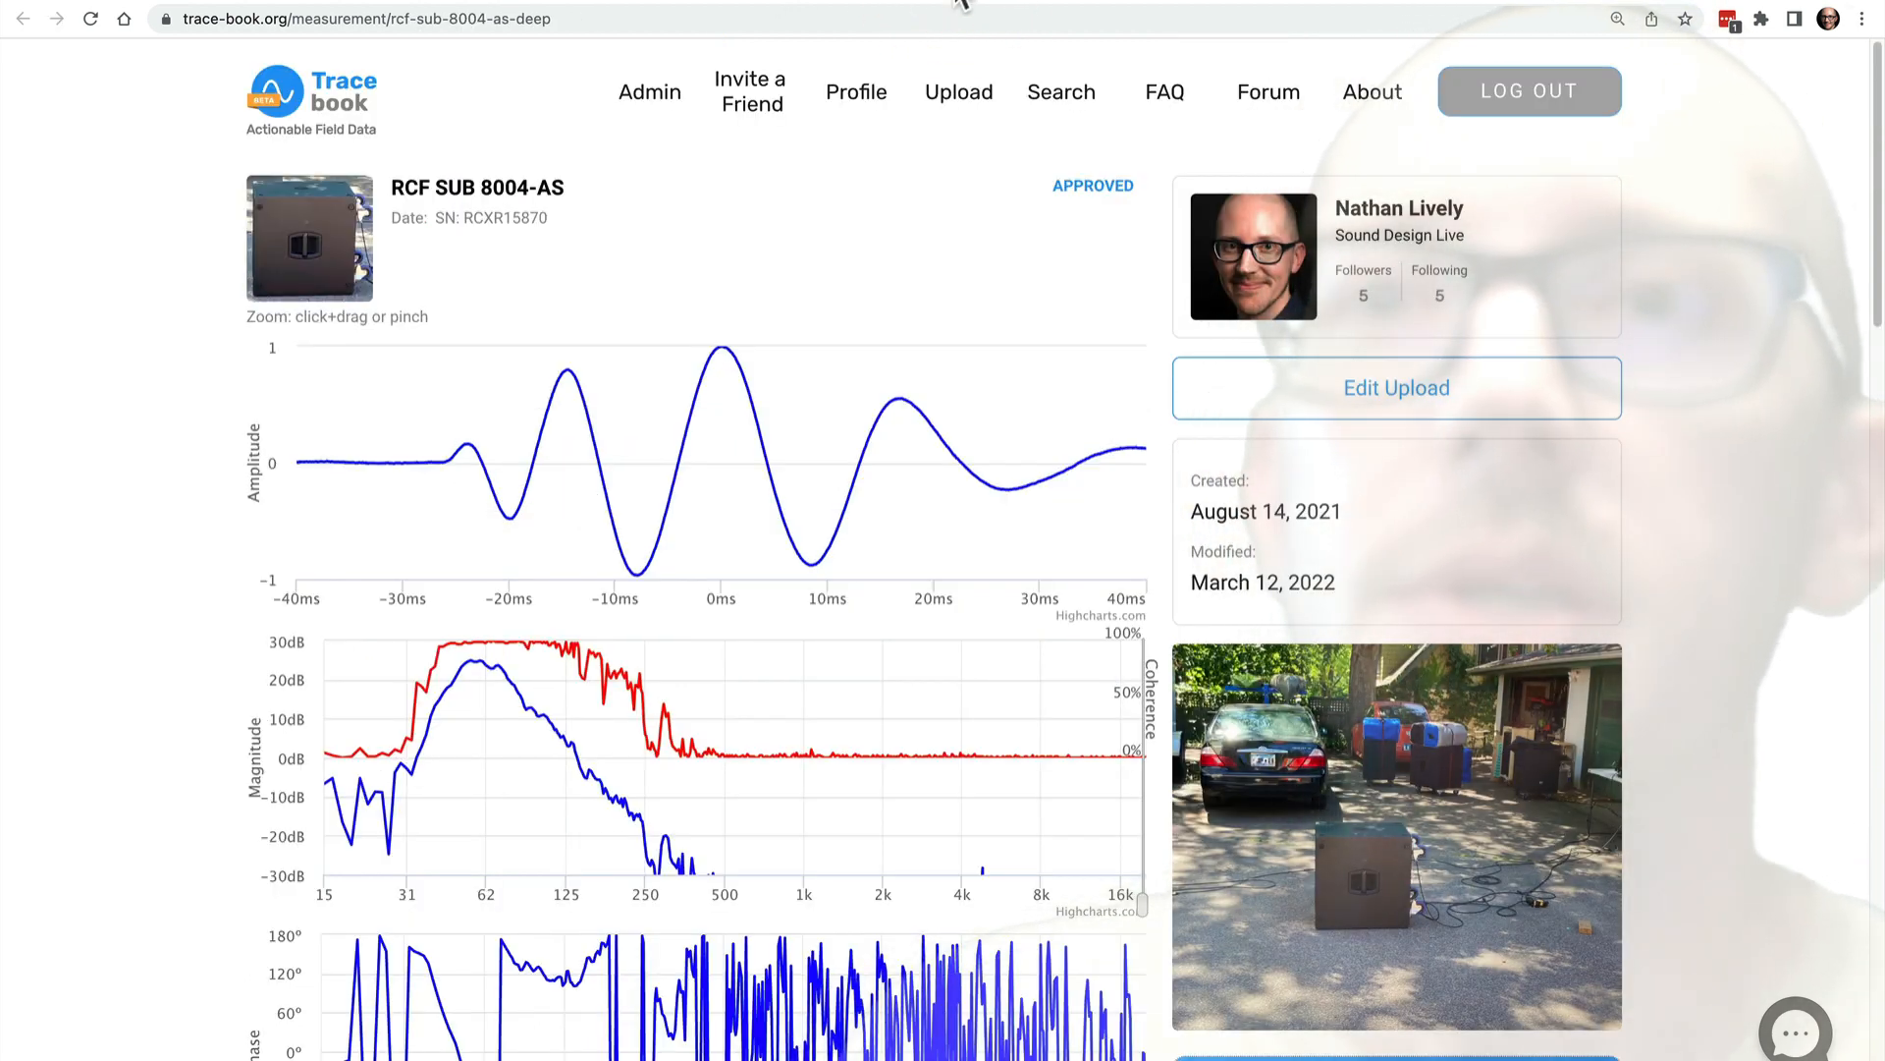
pyautogui.click(177, 2)
pyautogui.doubleClick(558, 223)
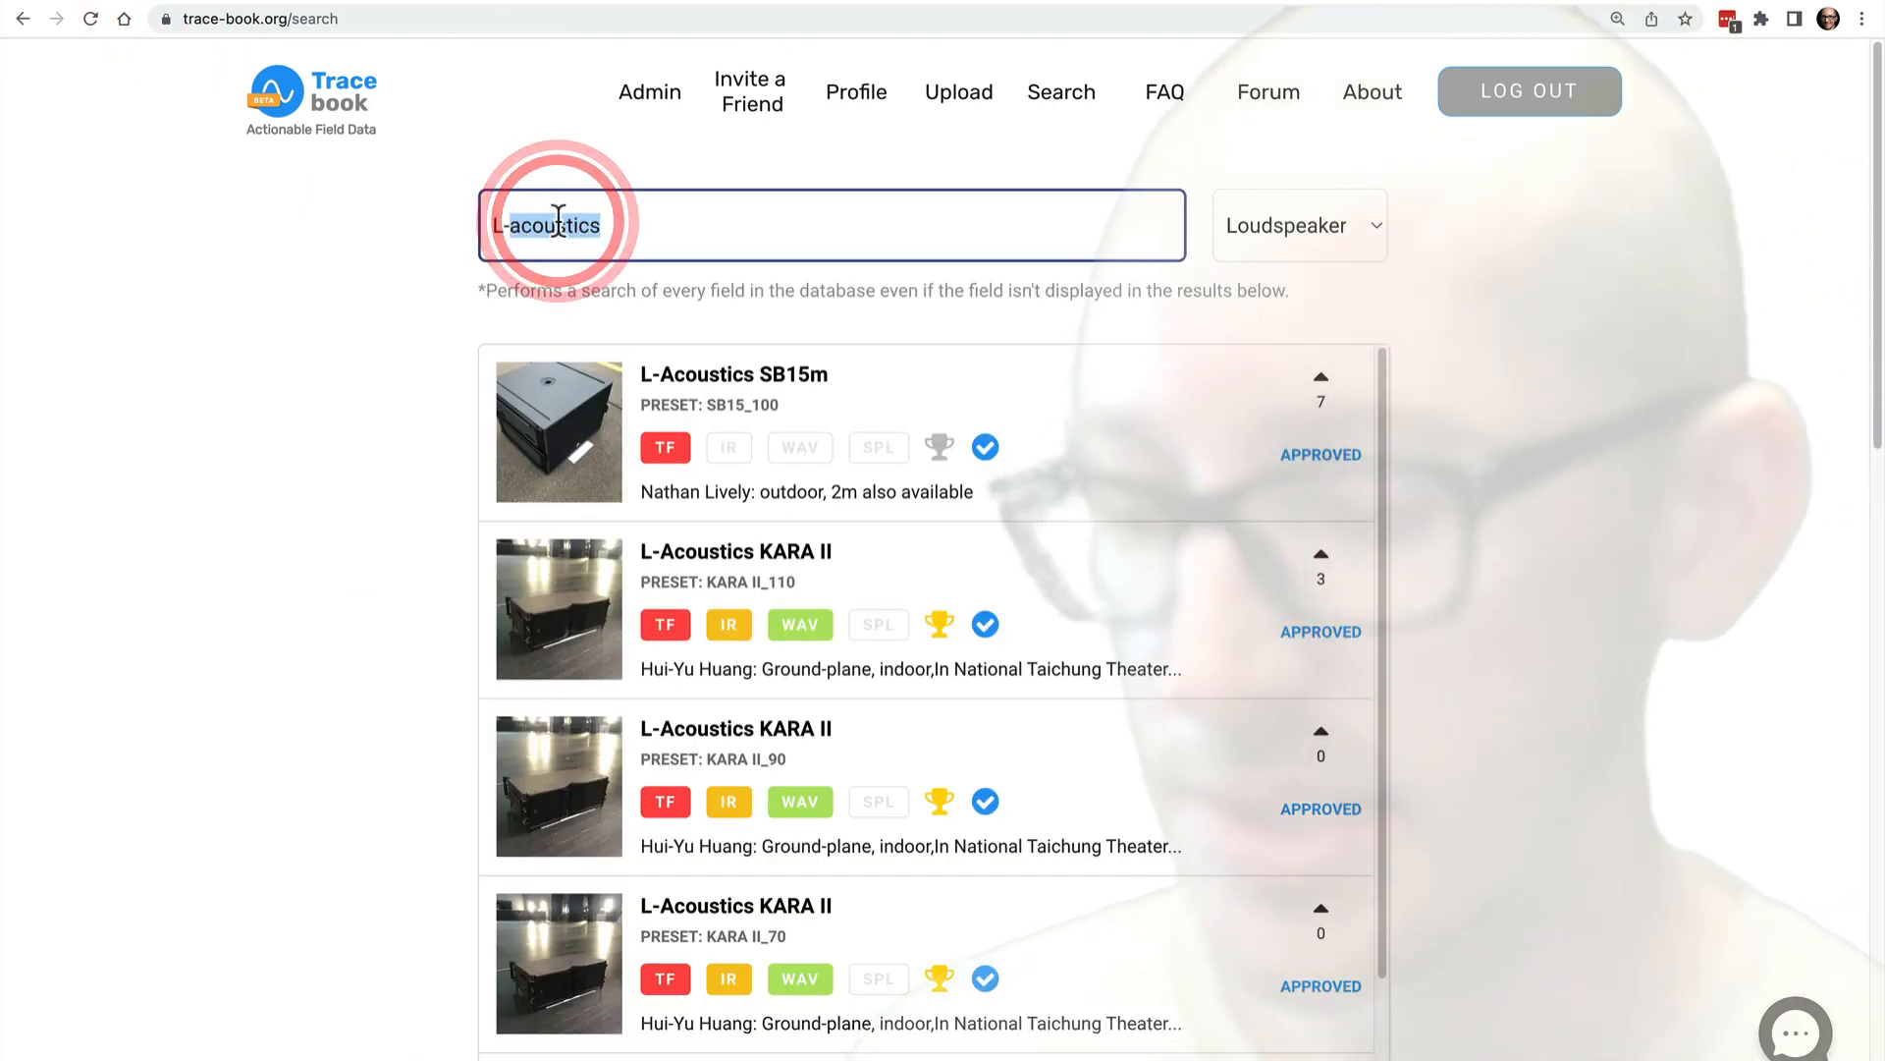
pyautogui.press('super+a')
pyautogui.write('subwoofer')
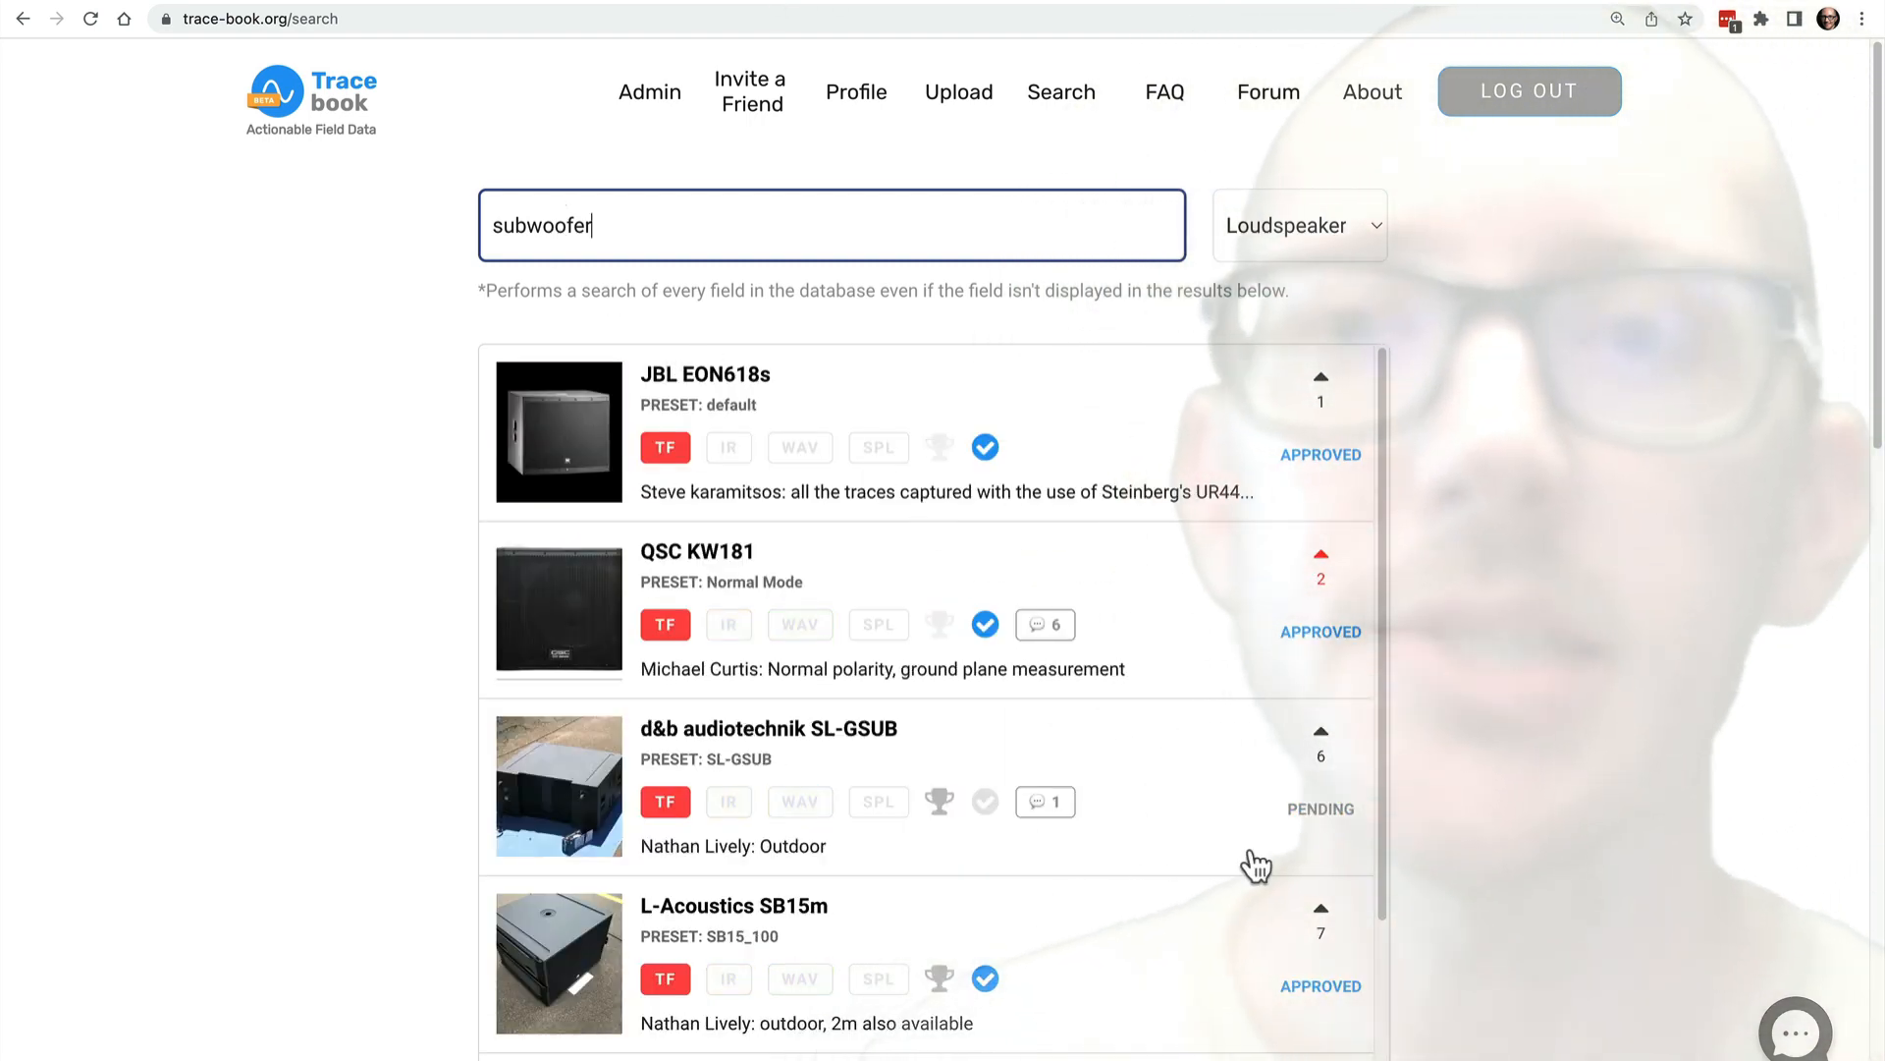
pyautogui.scroll(-3, 1255, 864)
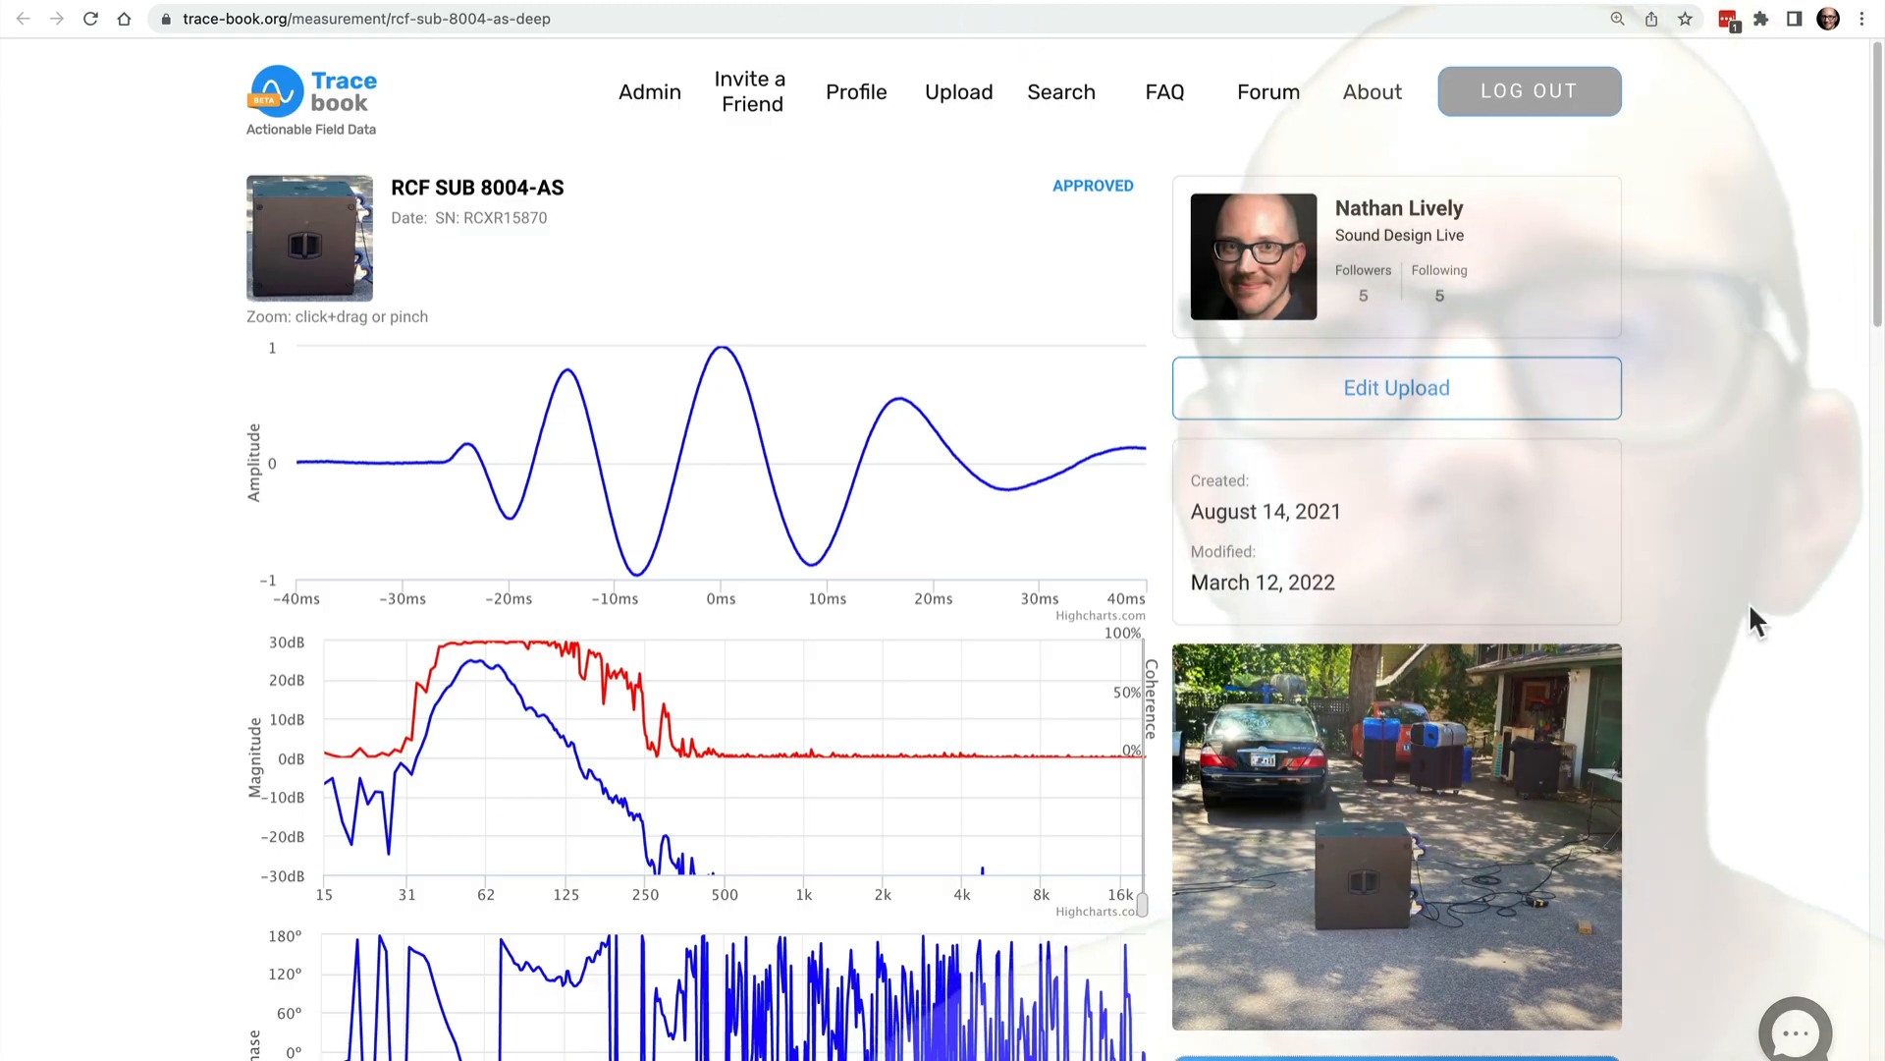
# - Copy the RCF SUB 8004-AS measurement, paste it on the KARA II page and add it to the plot
pyautogui.scroll(-4, 1752, 621)
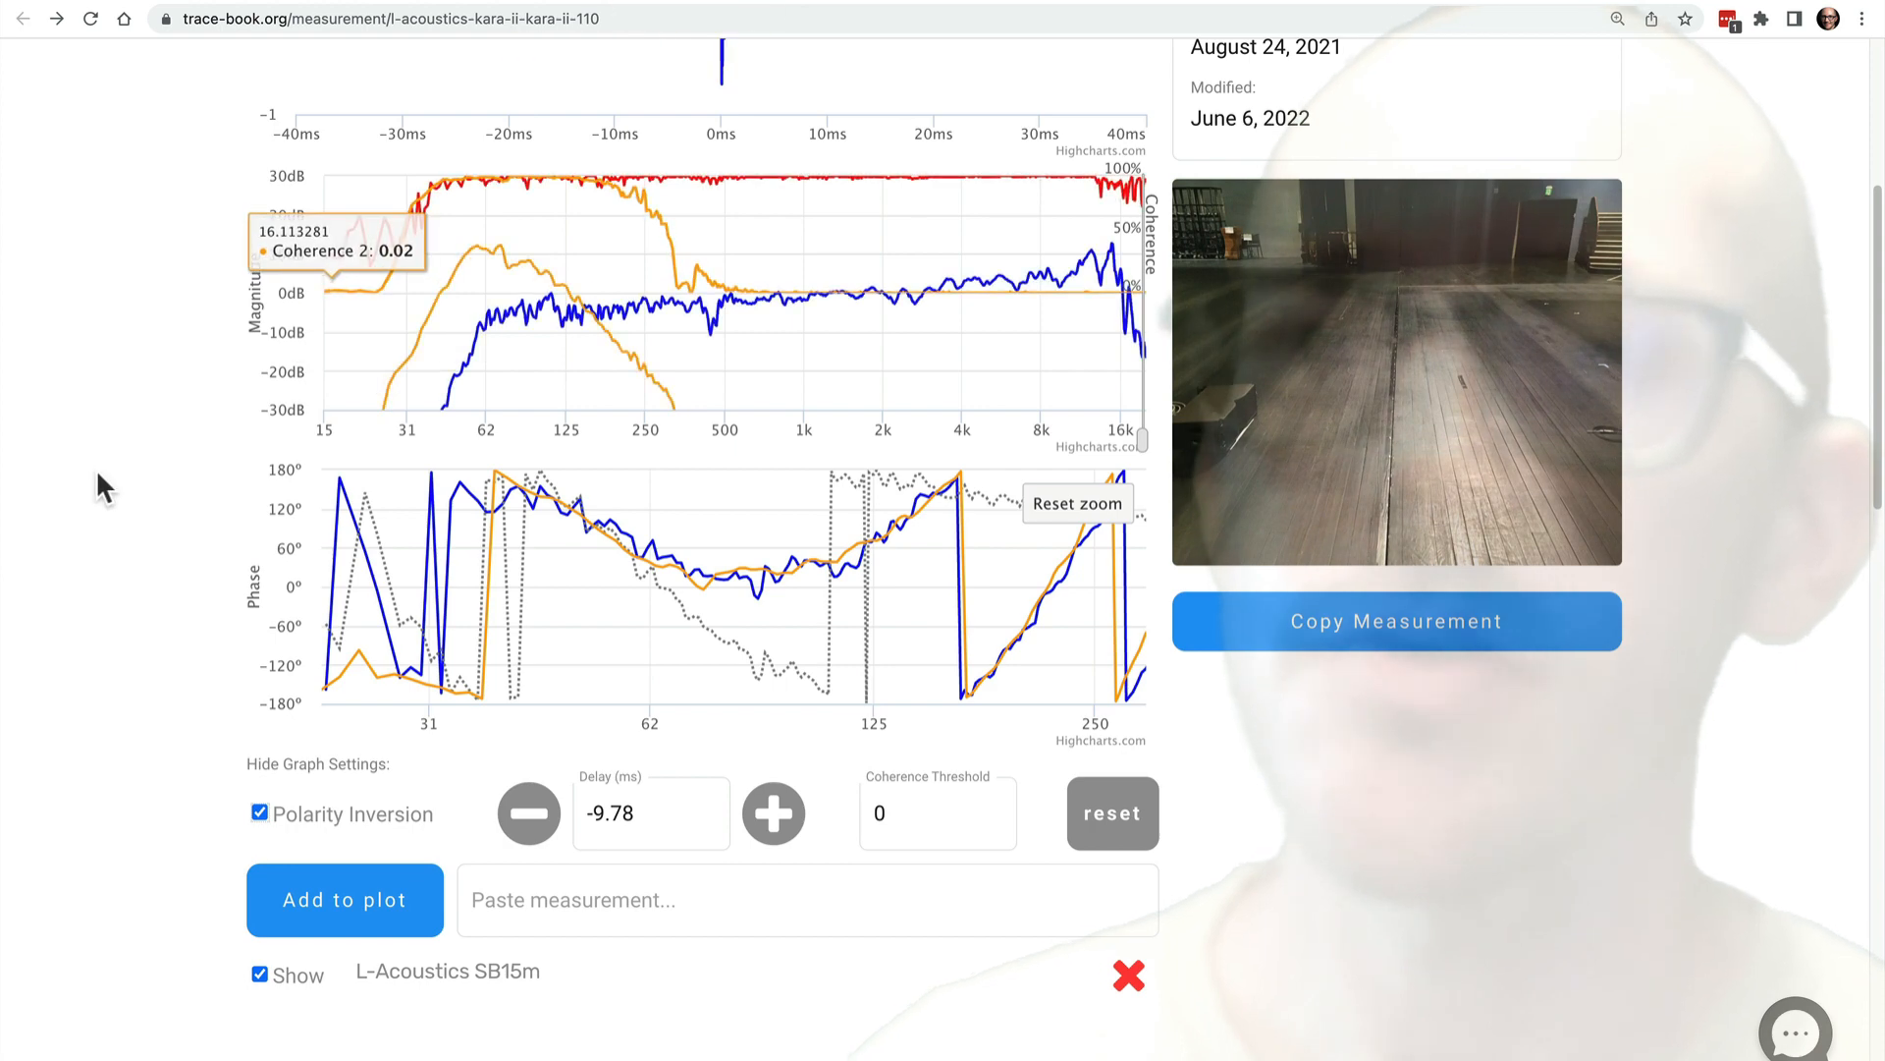
pyautogui.scroll(-3, 96, 469)
pyautogui.click(566, 592)
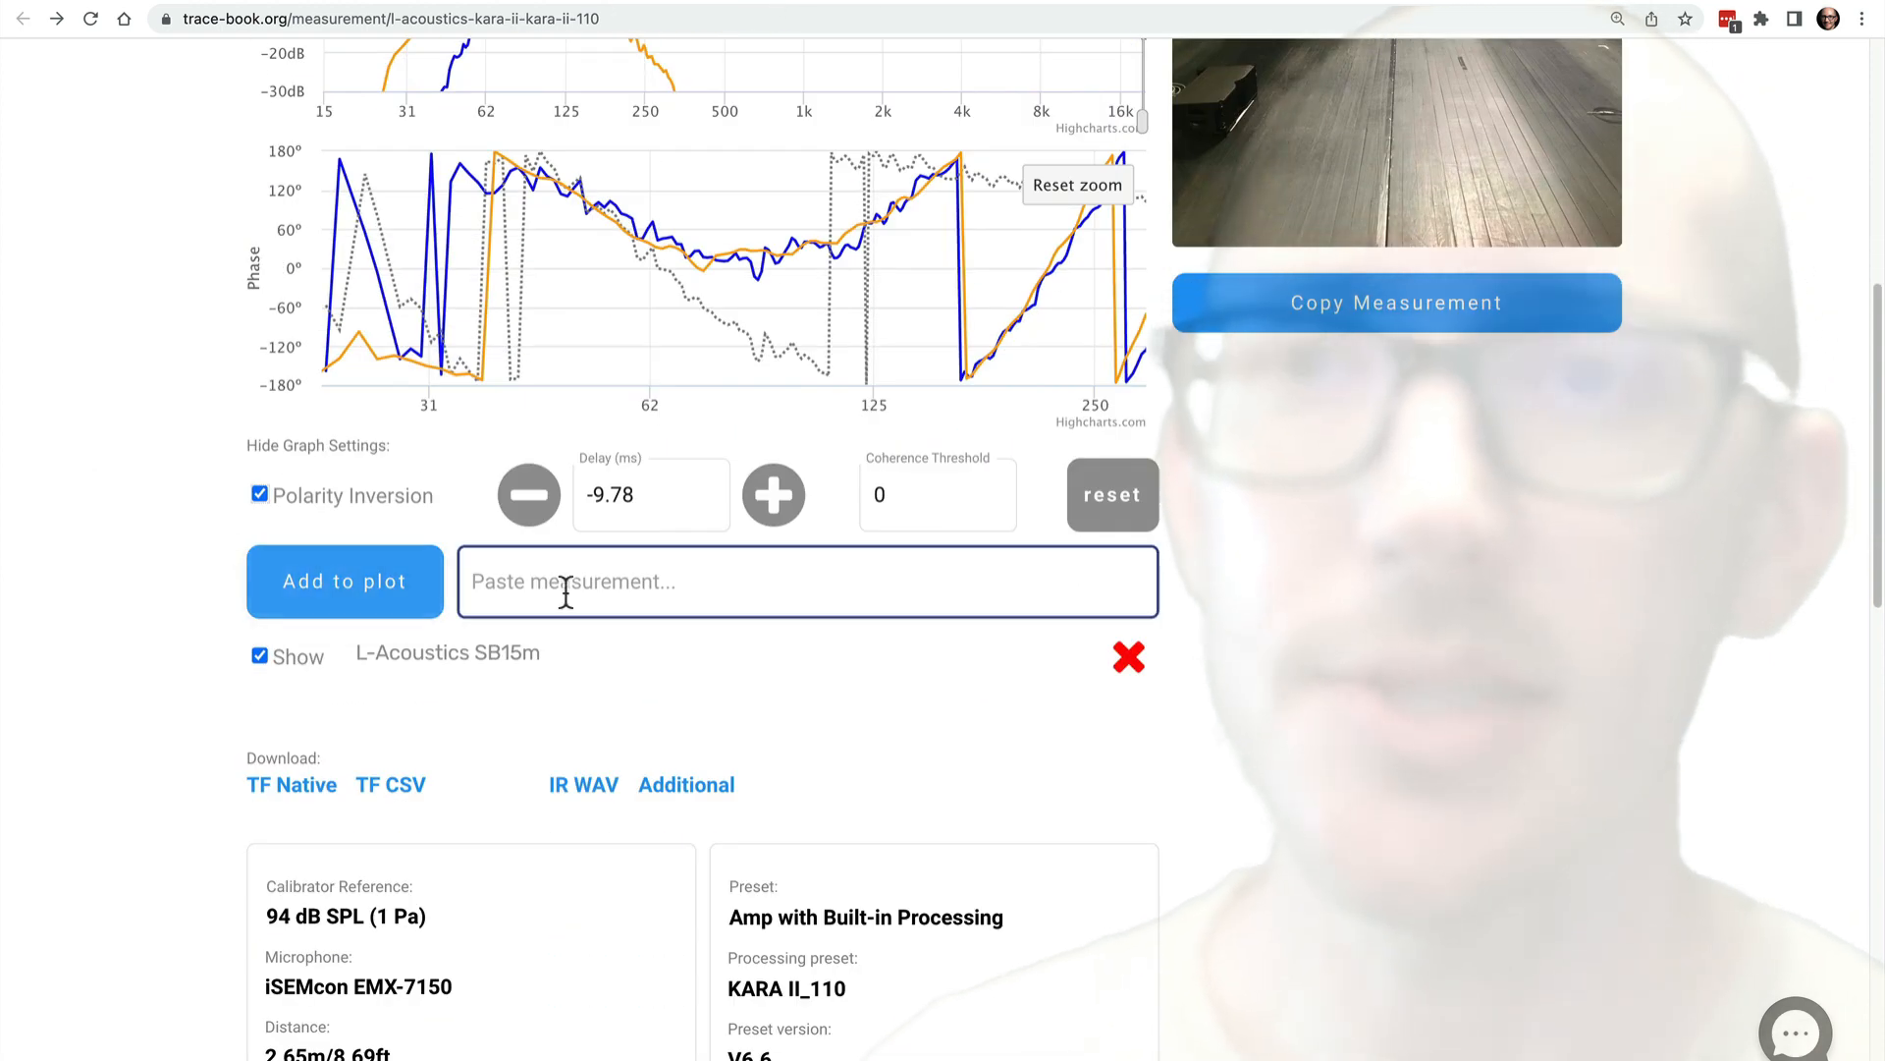
pyautogui.press('super+v')
pyautogui.click(295, 579)
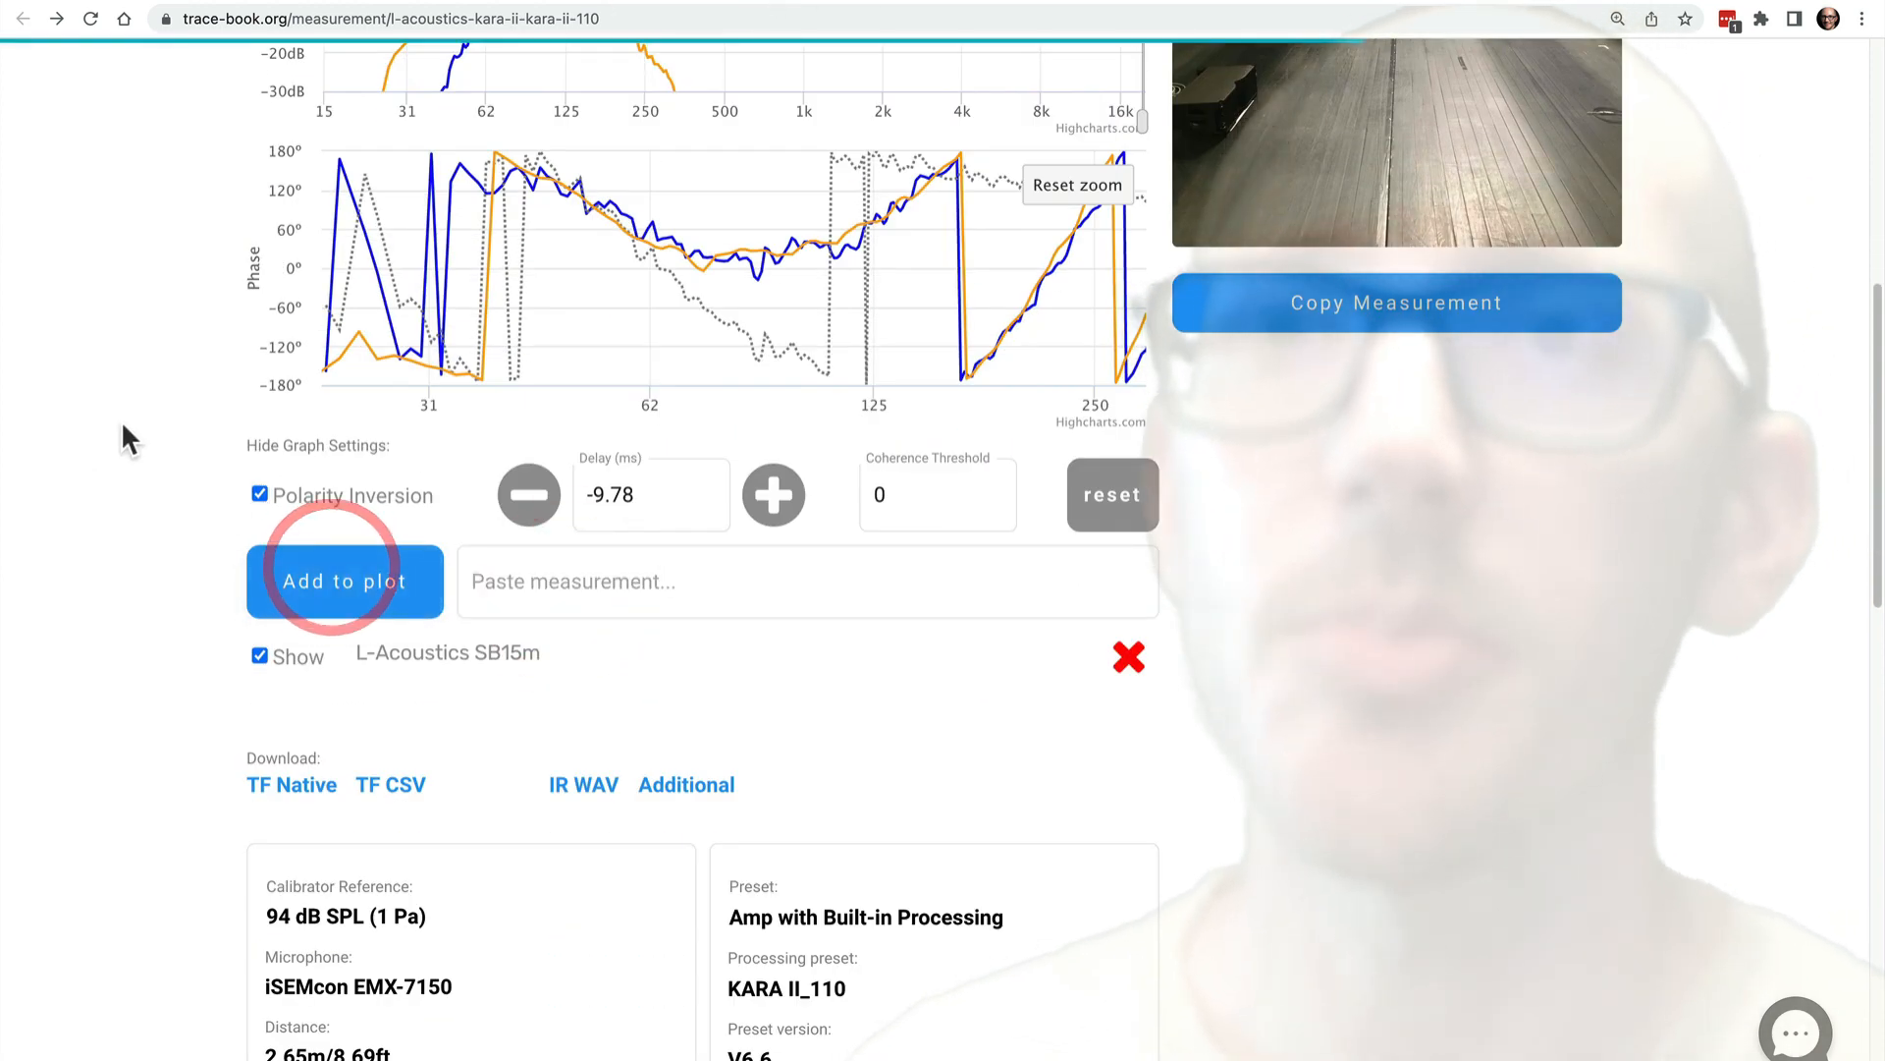
pyautogui.scroll(3, 121, 415)
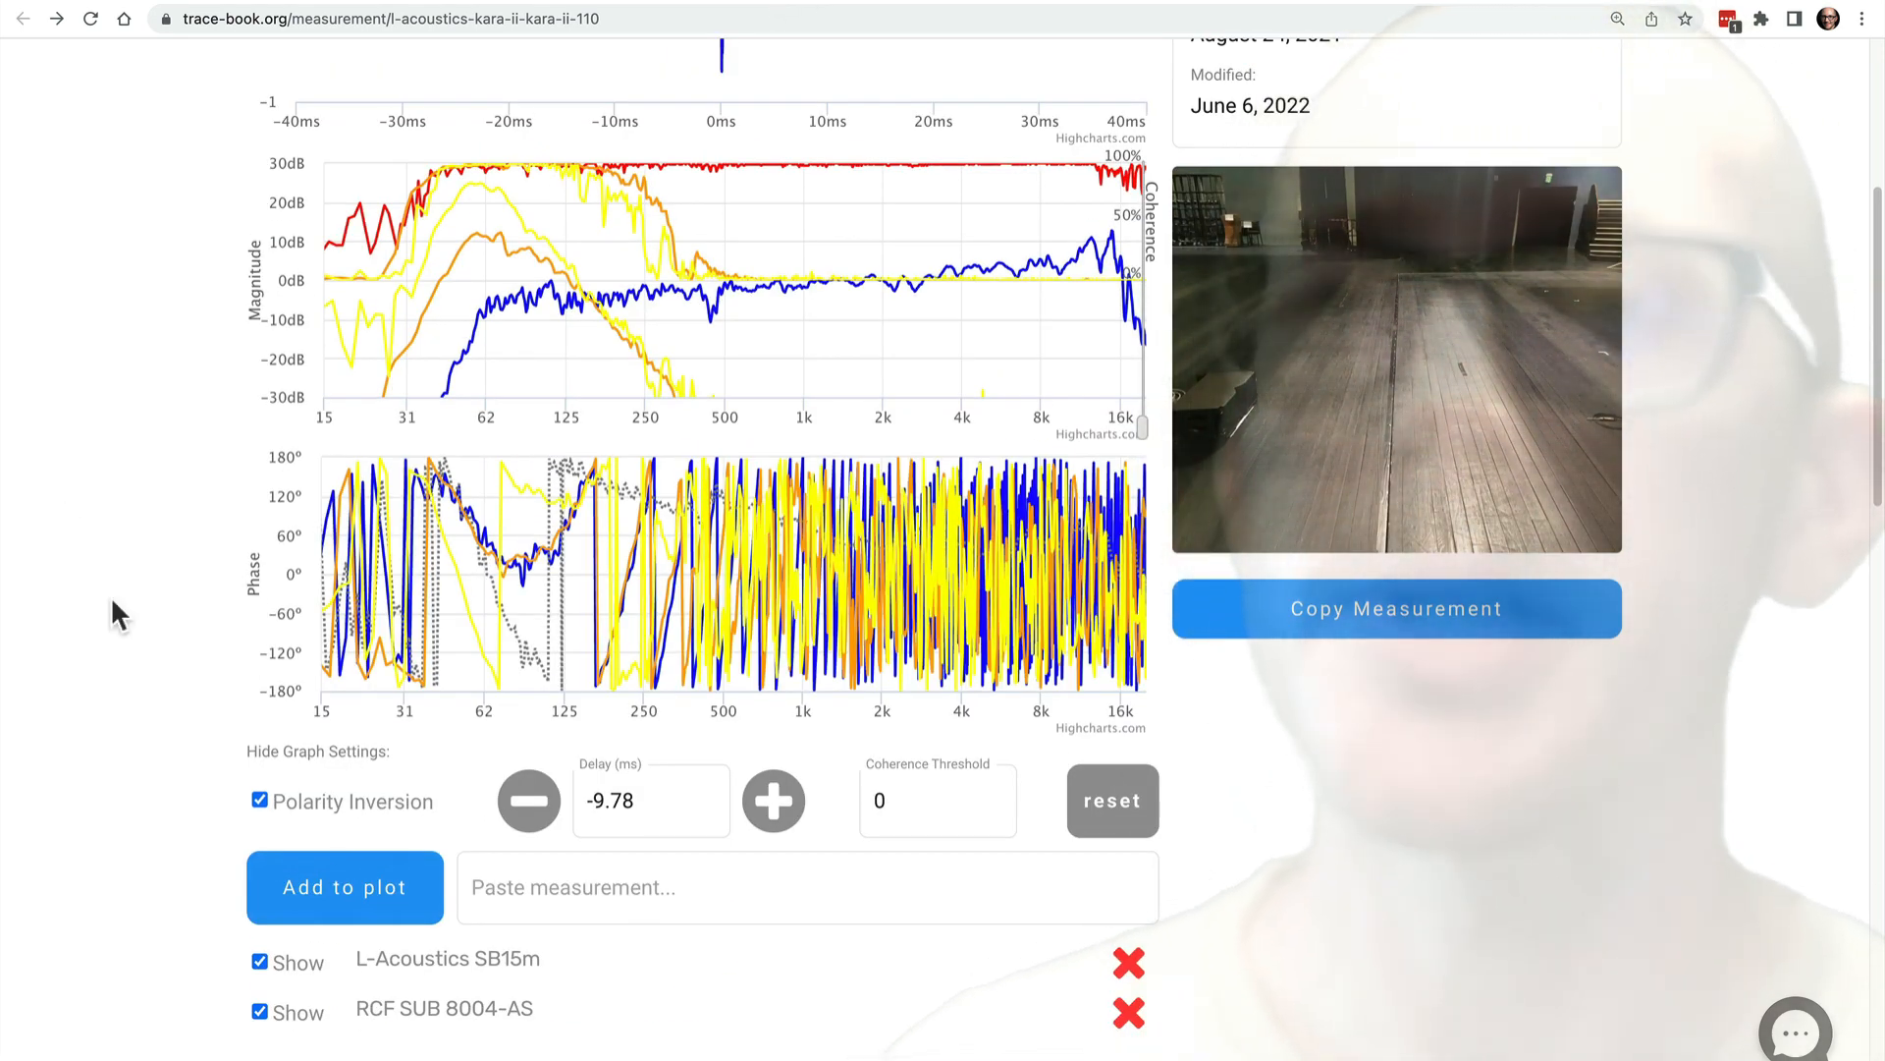
# - Remove the L-Acoustics SB15m from the plot and reset the graph settings
pyautogui.click(1139, 968)
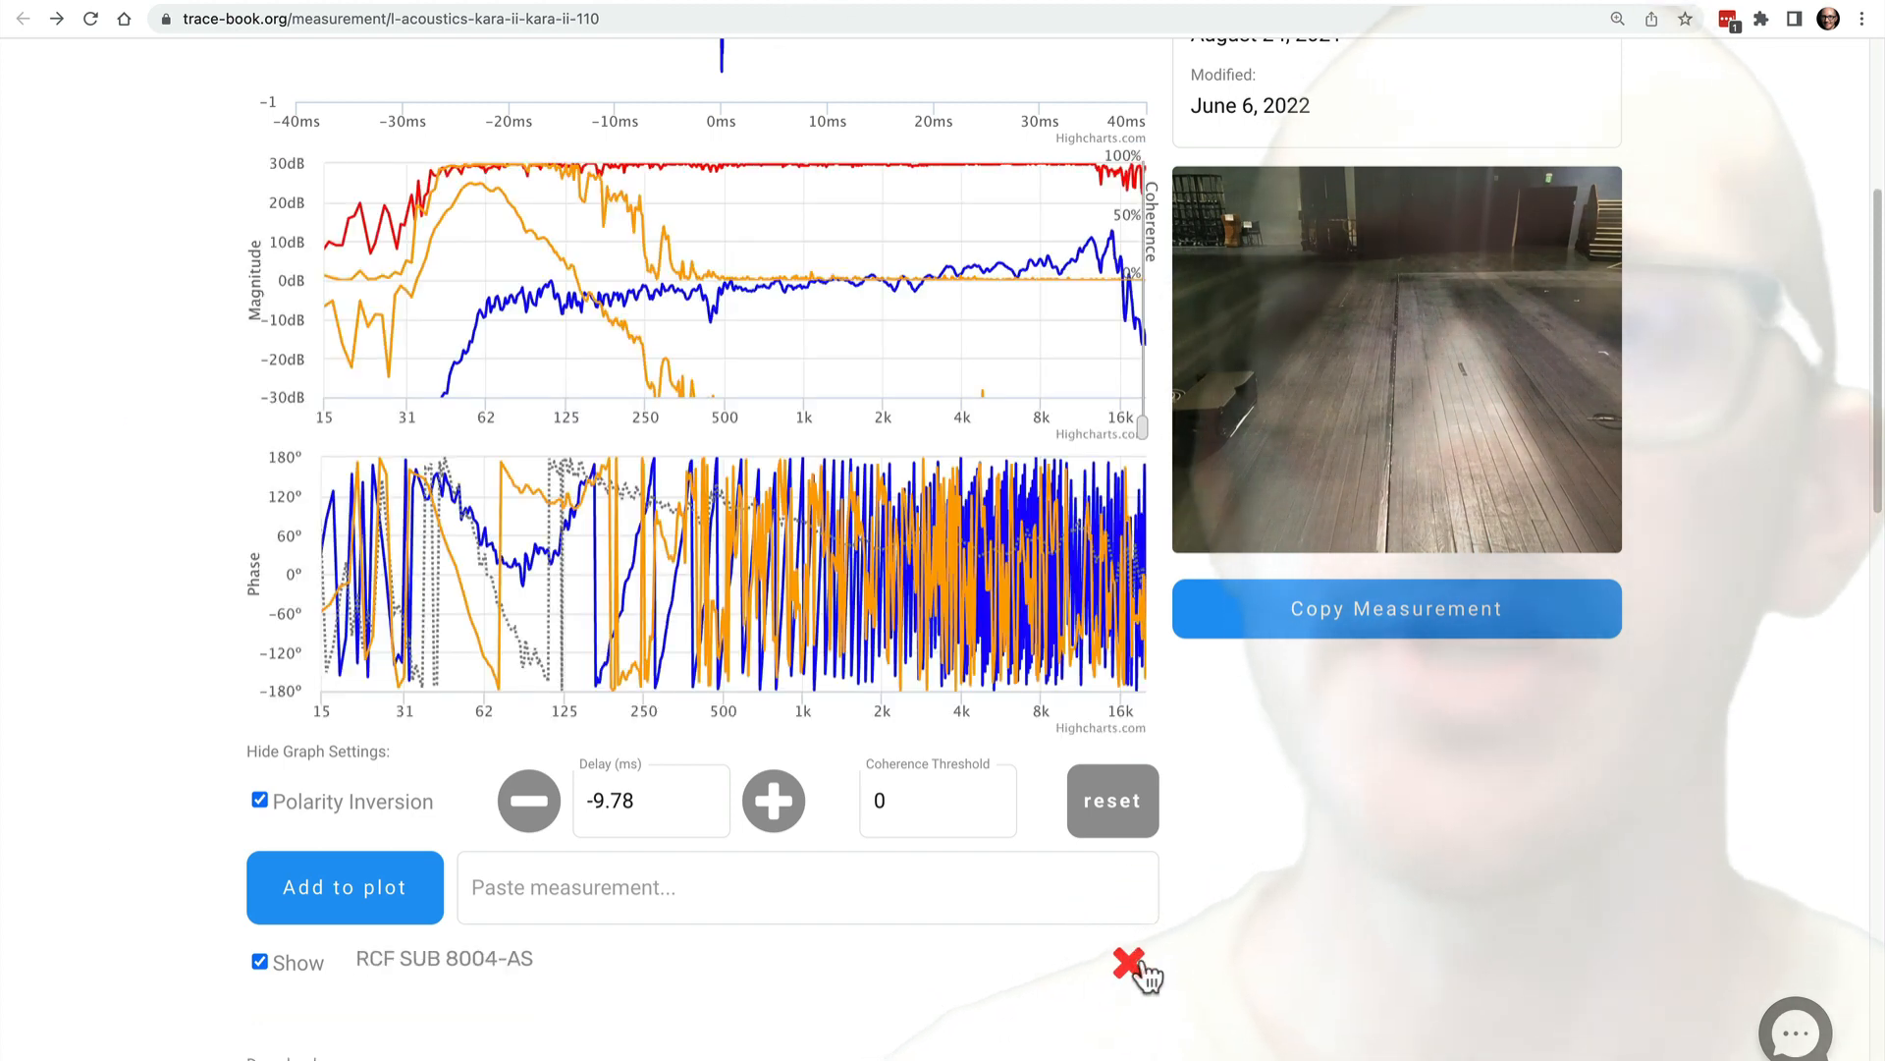
pyautogui.click(1131, 815)
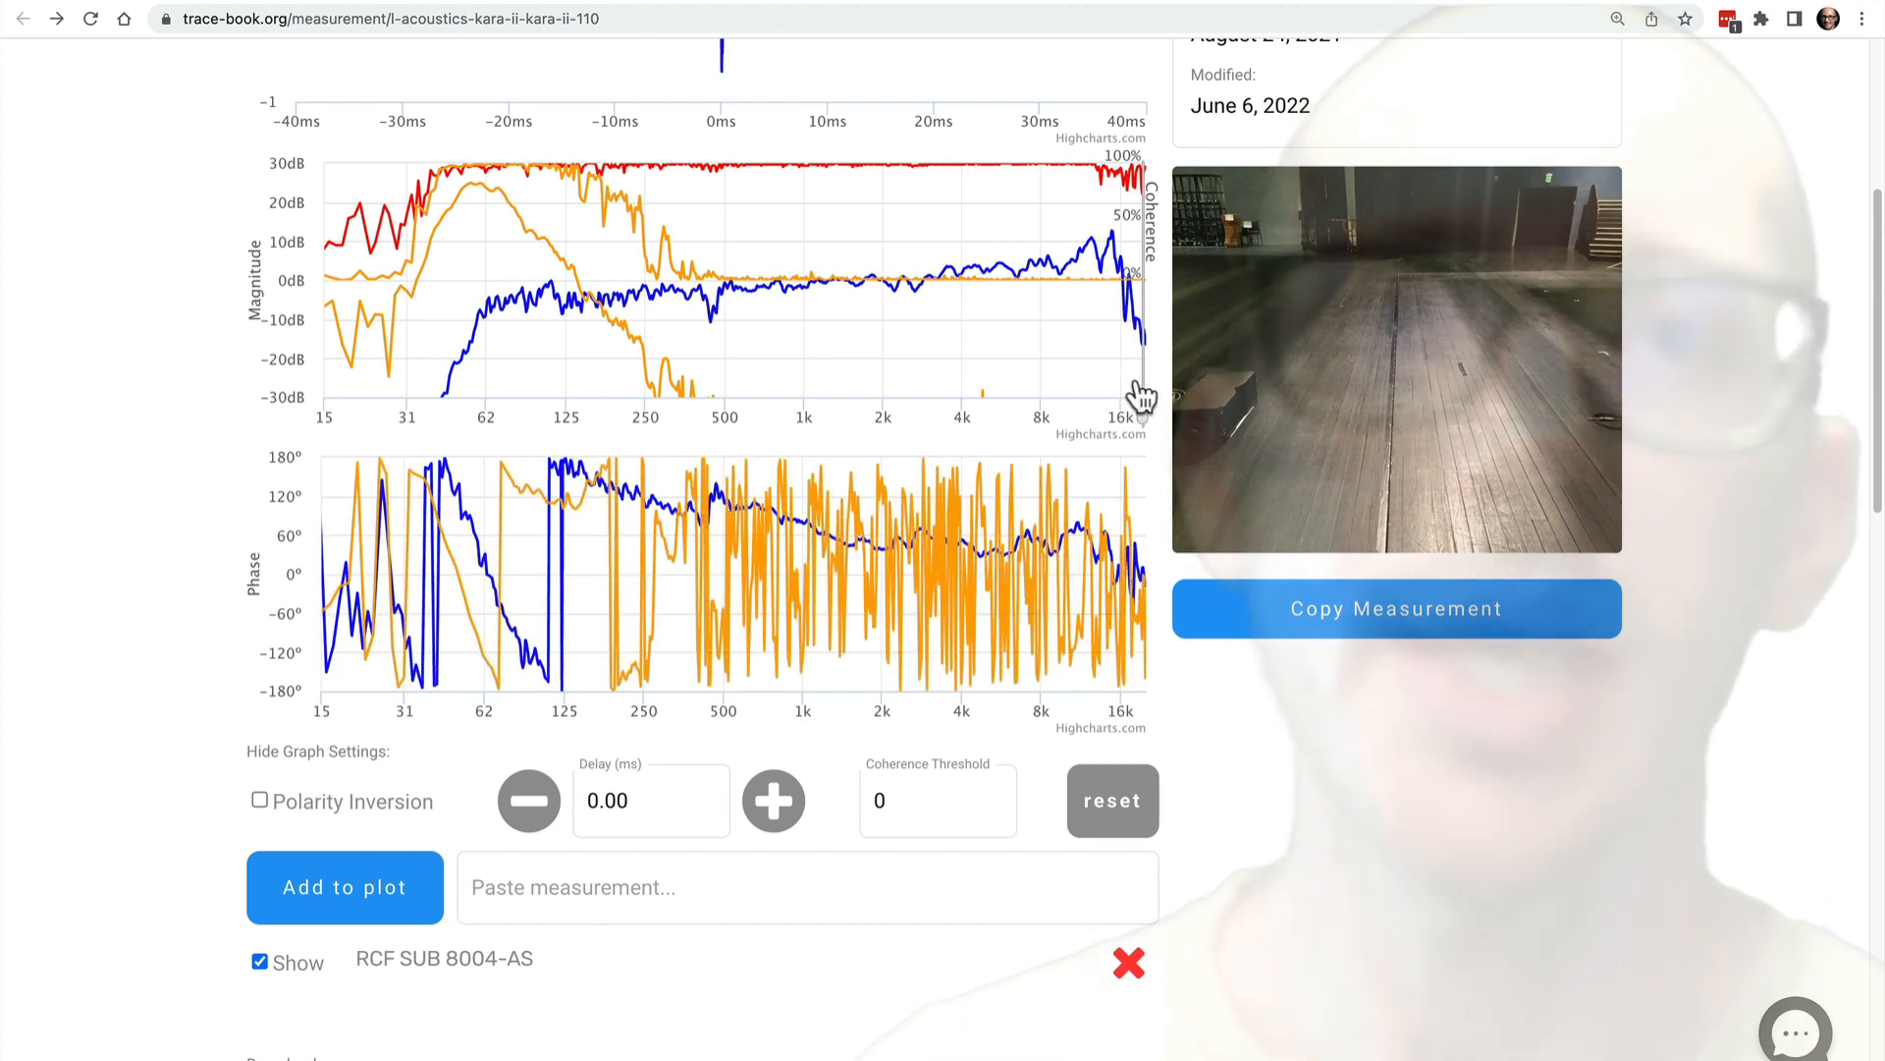
# - Raise the coherence threshold to 80 to filter the traces, and lower it to 24
pyautogui.click(1144, 218)
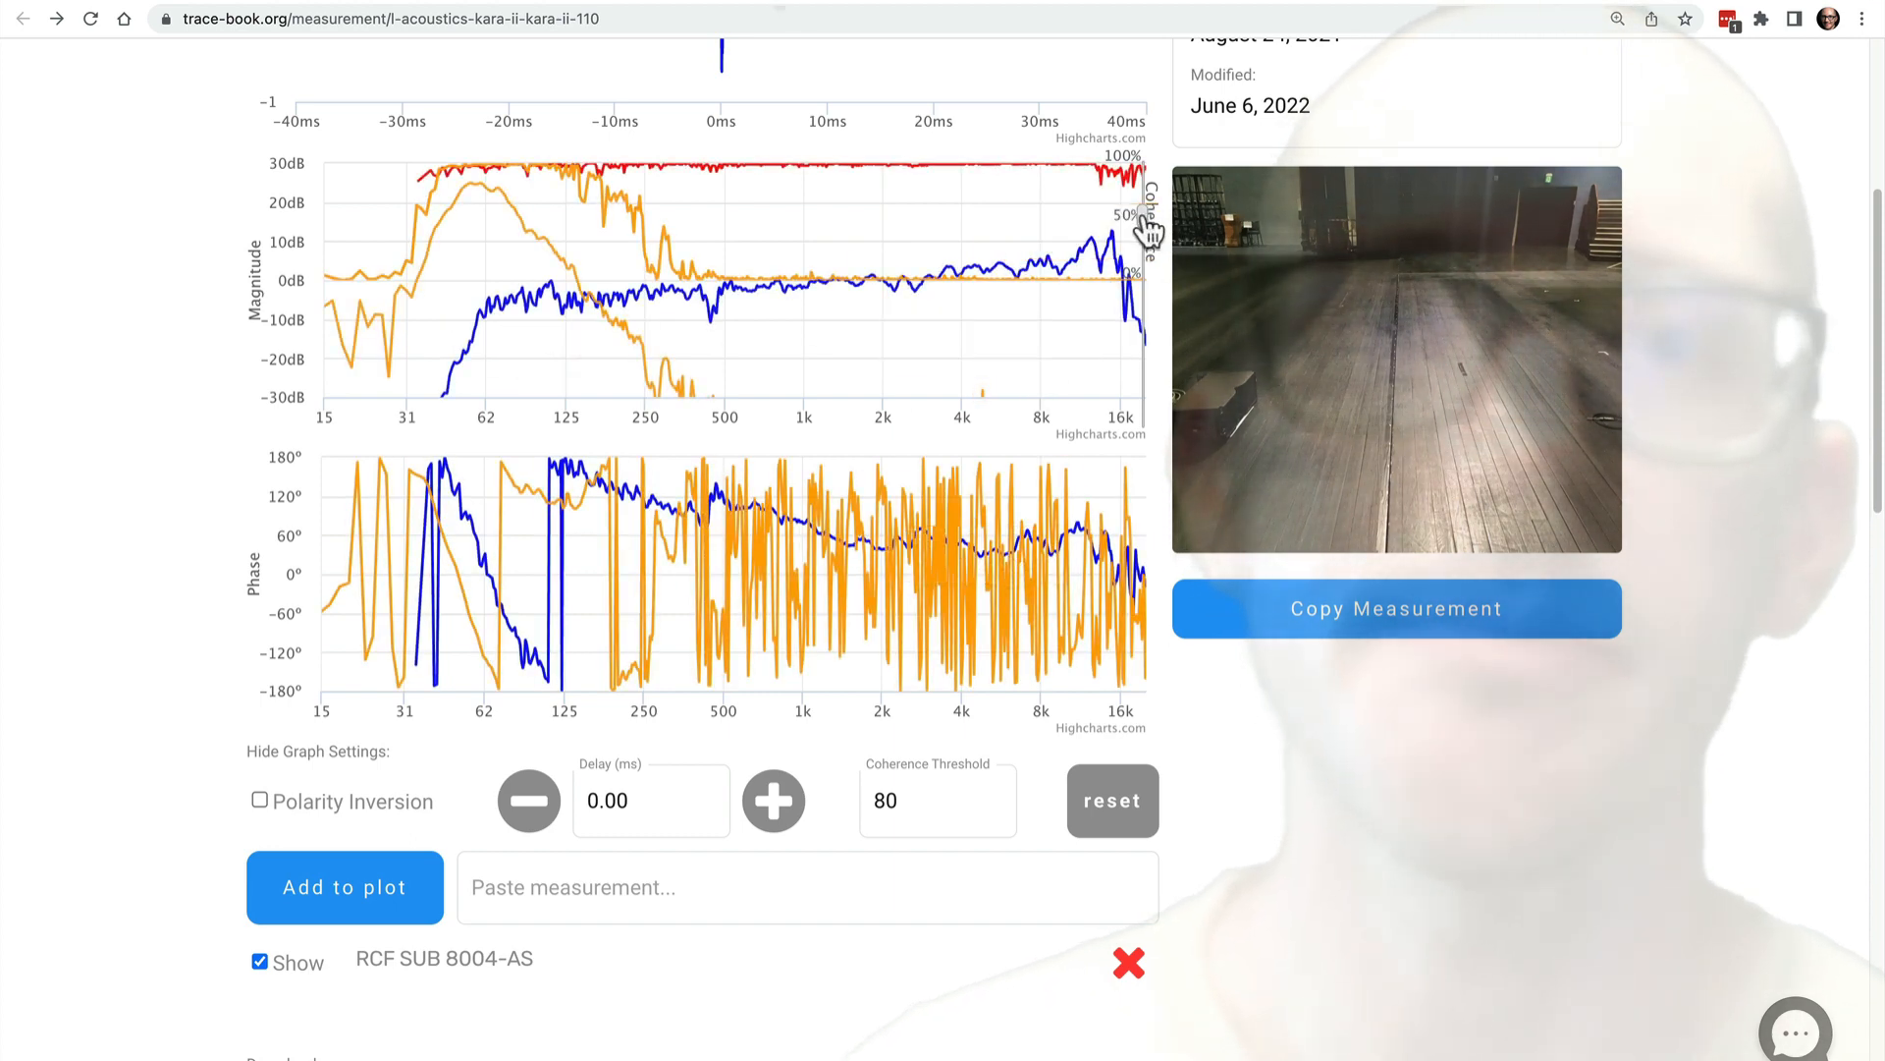
pyautogui.moveTo(1143, 319); pyautogui.dragTo(1141, 362)
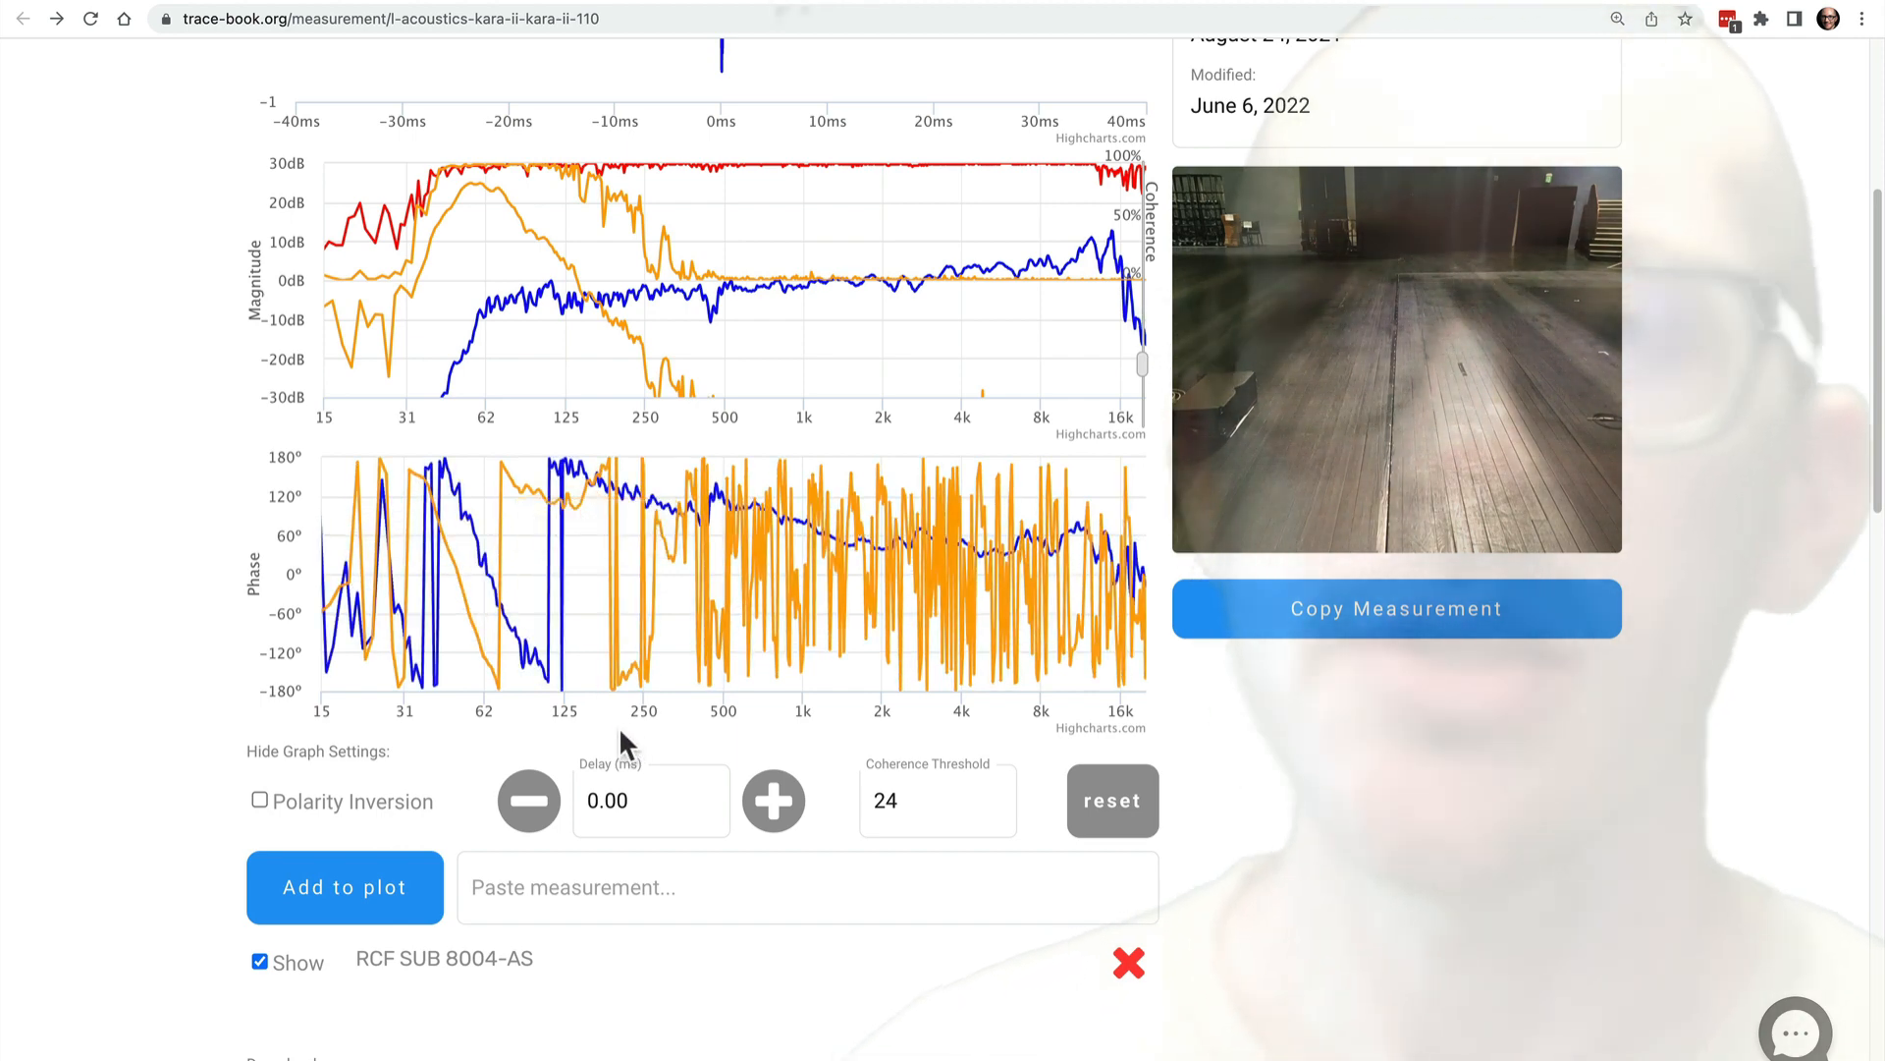
# - Mark the offset from the KARA II to the RCF phase trace with four arrows, clear them and read the RCF phase near 70 Hz
pyautogui.hotkey('alt', 'Tab')
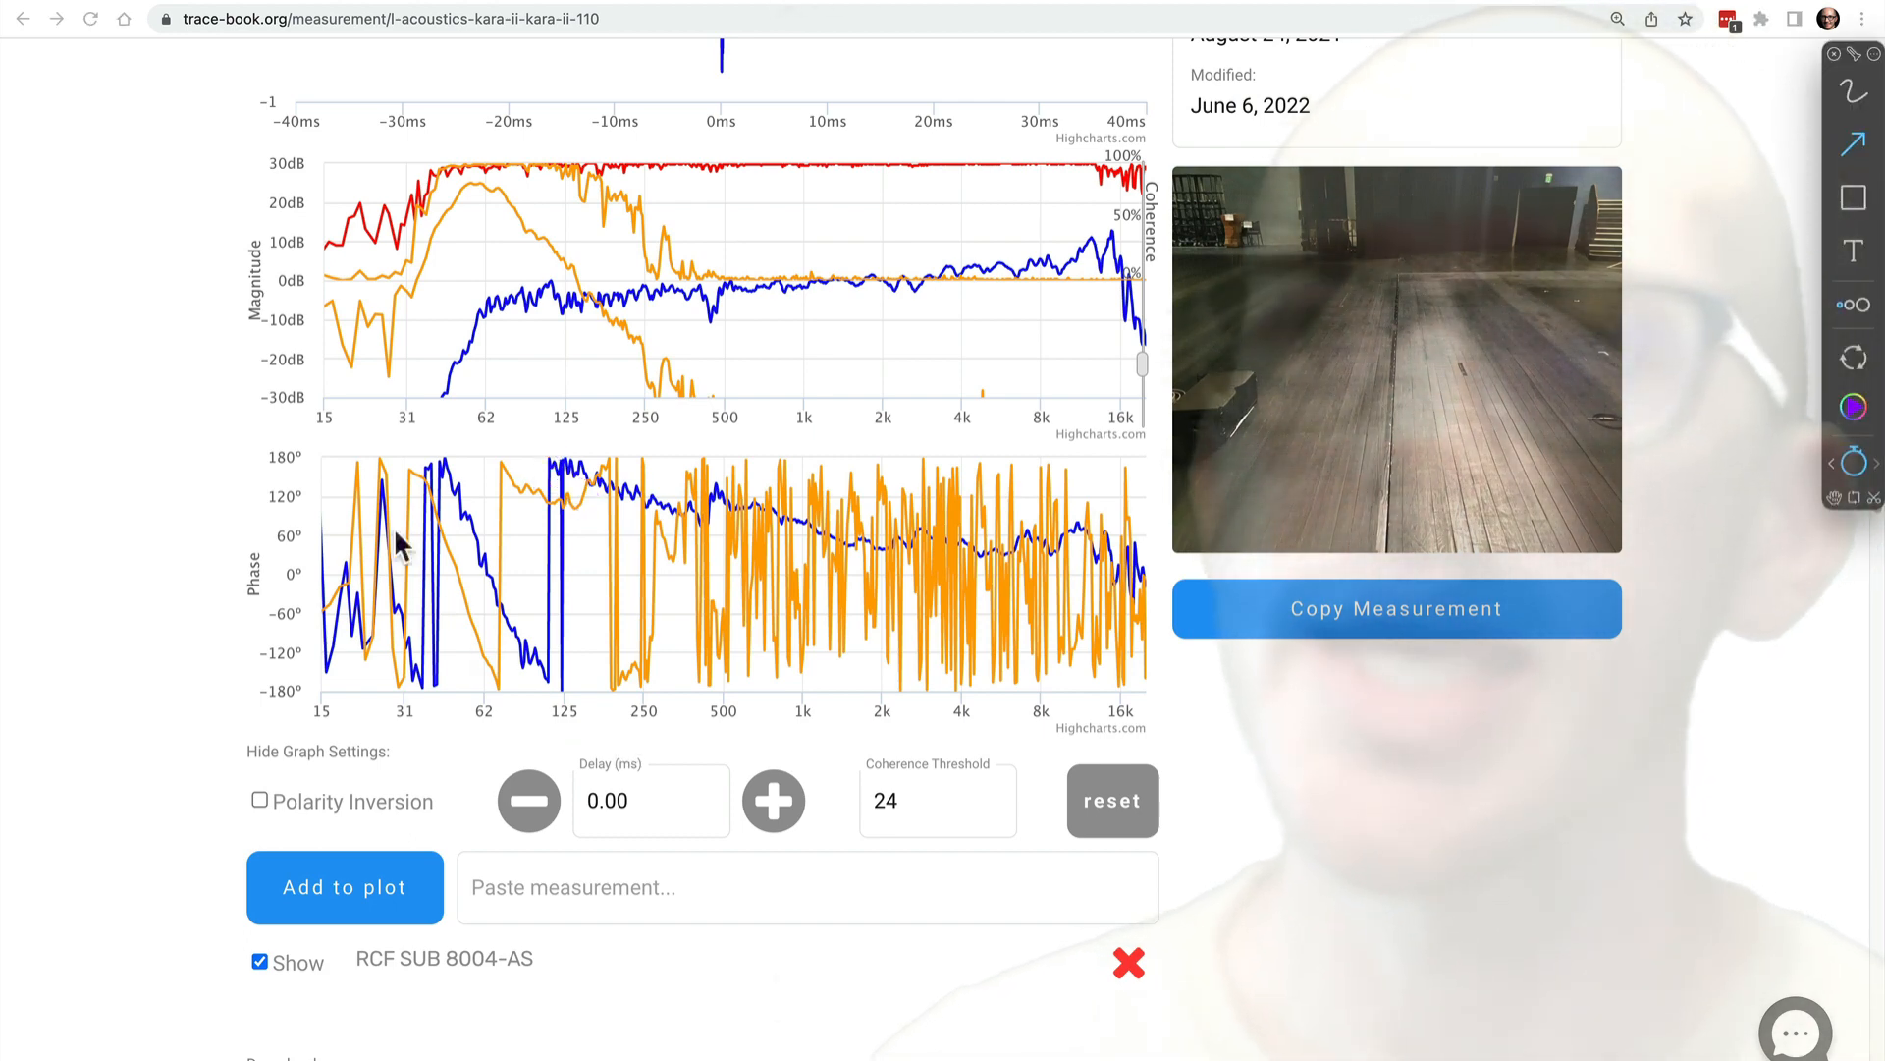
pyautogui.moveTo(484, 516)
pyautogui.mouseDown()
pyautogui.moveTo(442, 546)
pyautogui.moveTo(471, 599)
pyautogui.mouseUp()
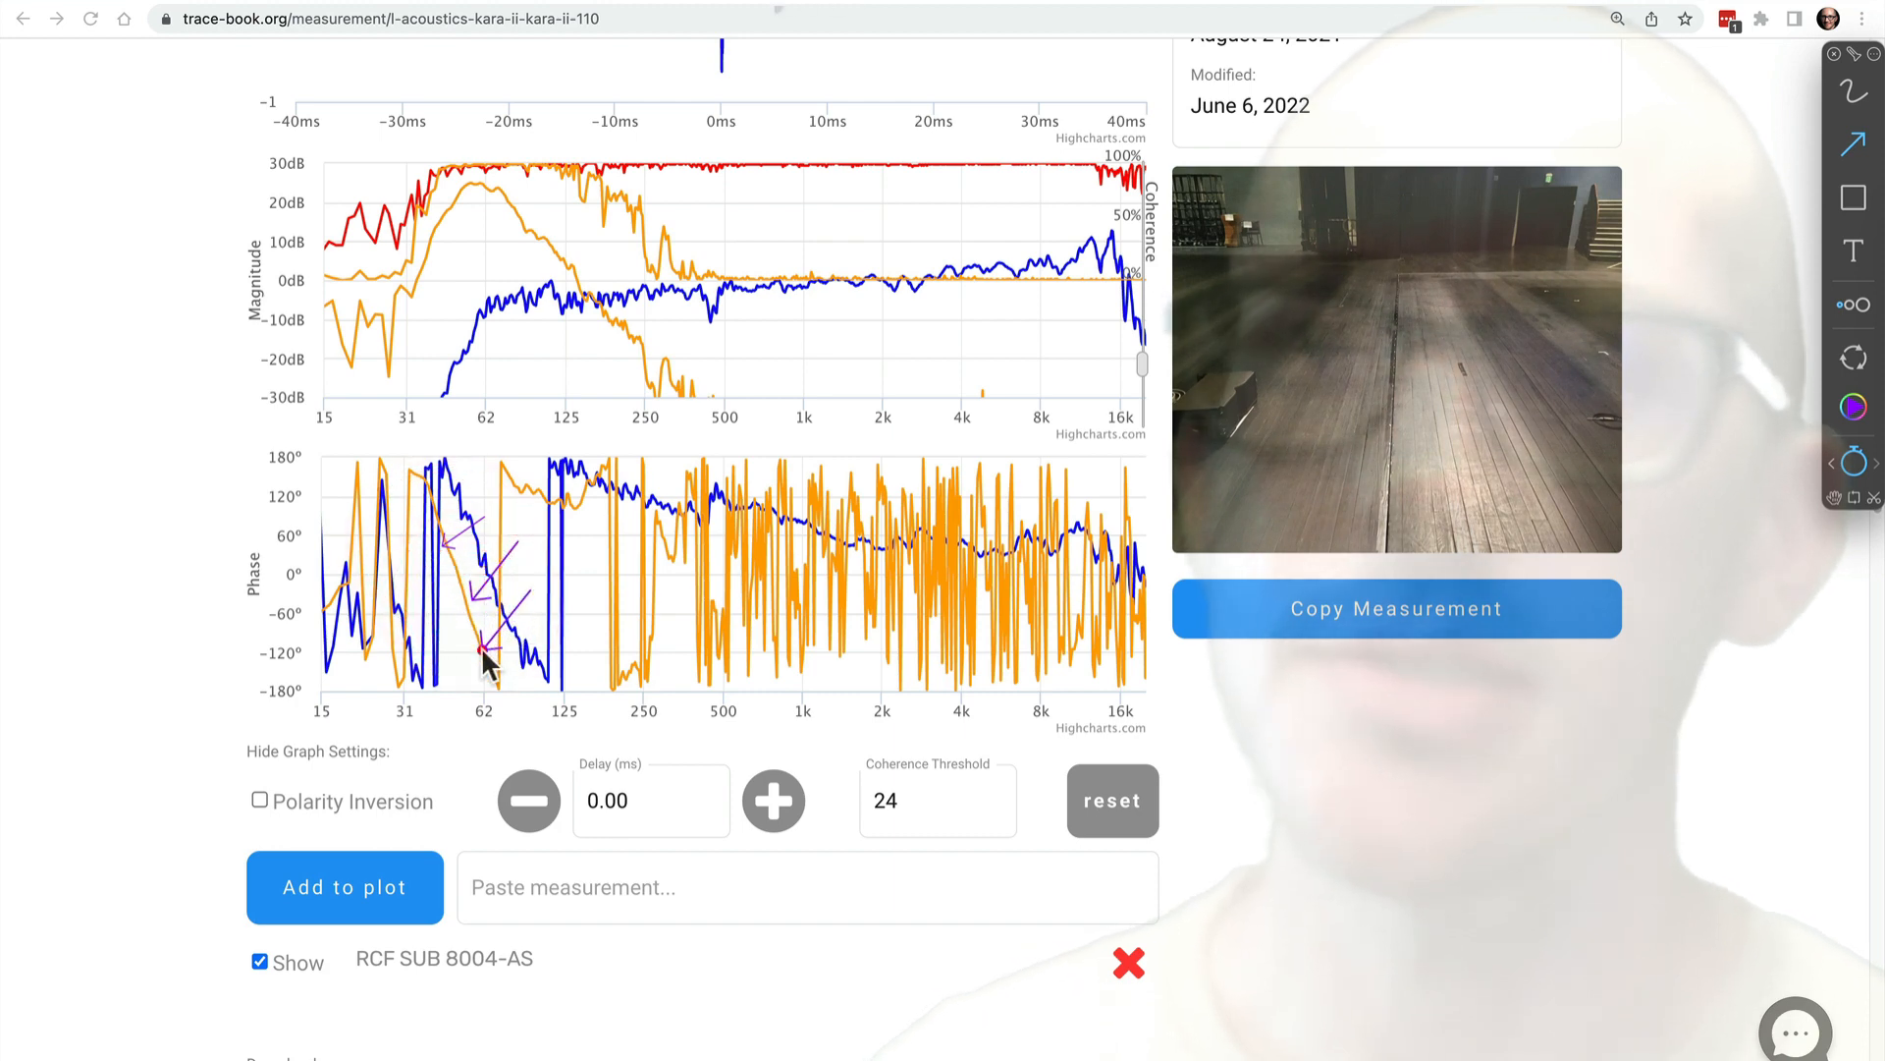
pyautogui.moveTo(500, 688); pyautogui.dragTo(496, 693)
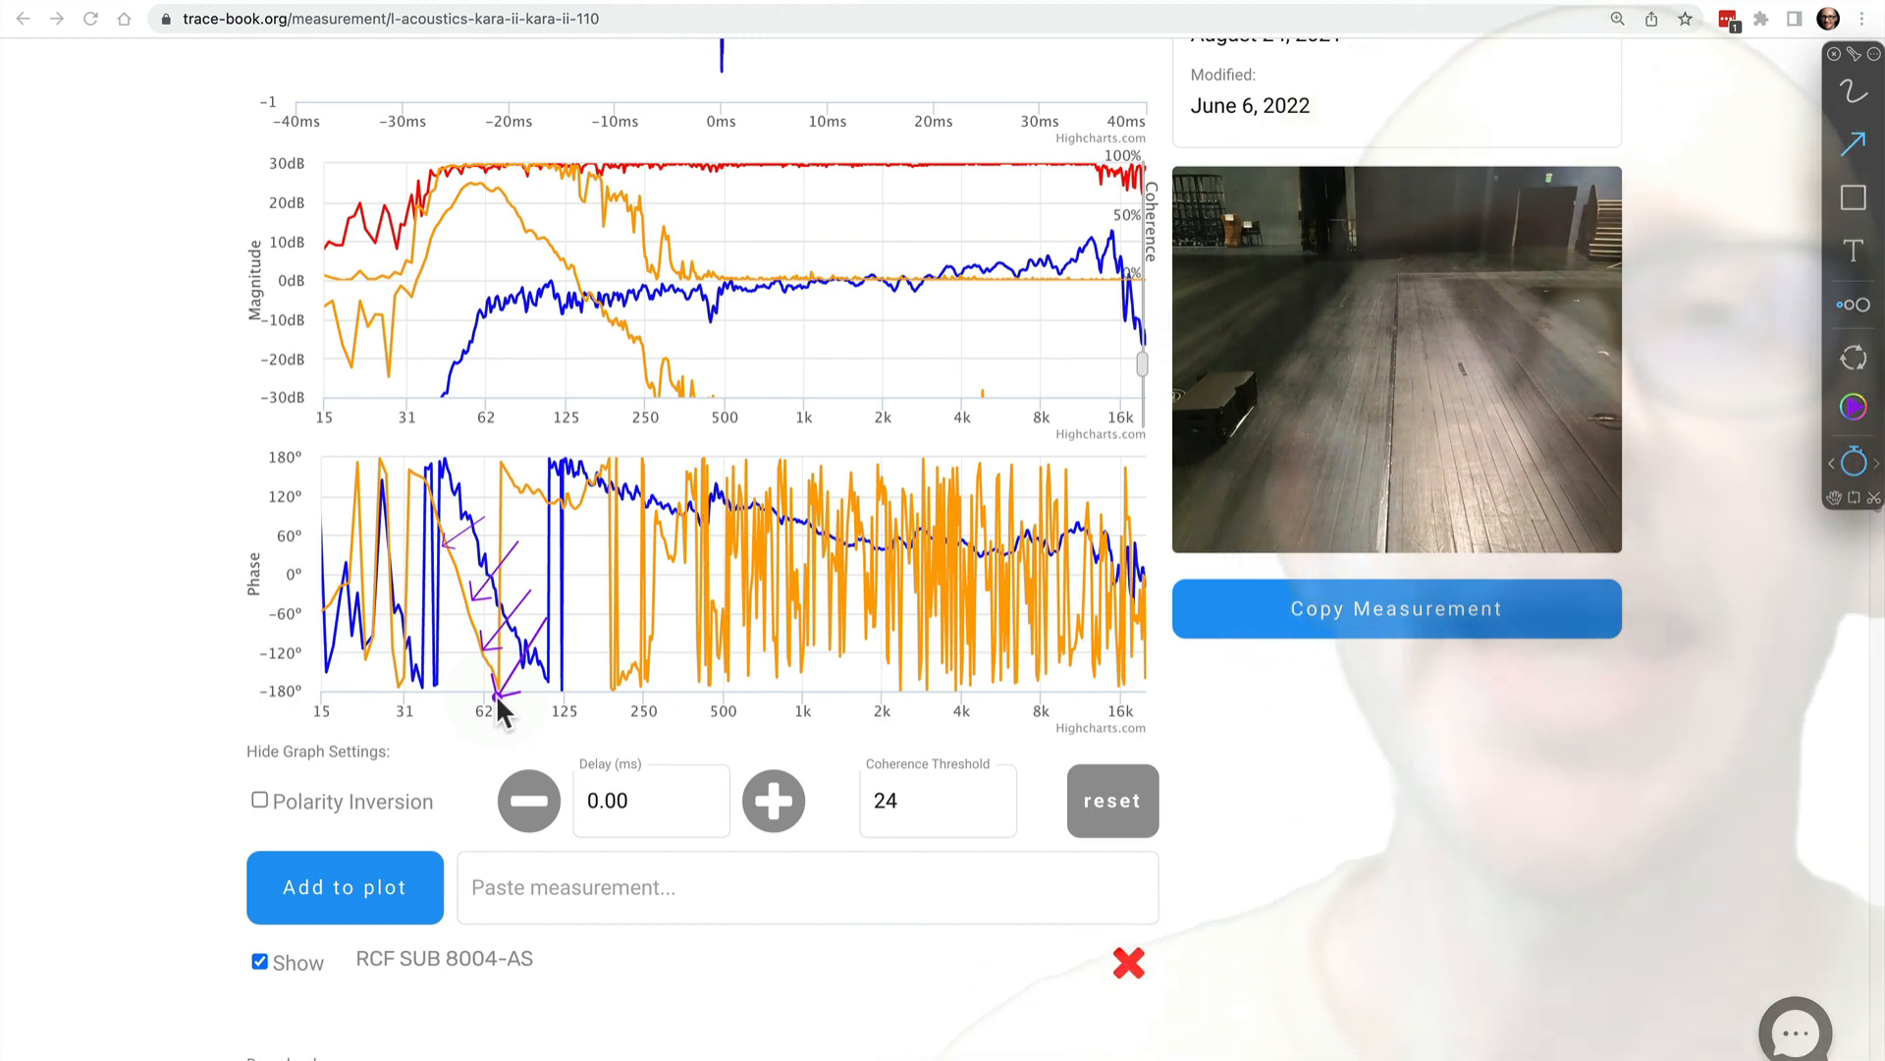
pyautogui.press('Escape')
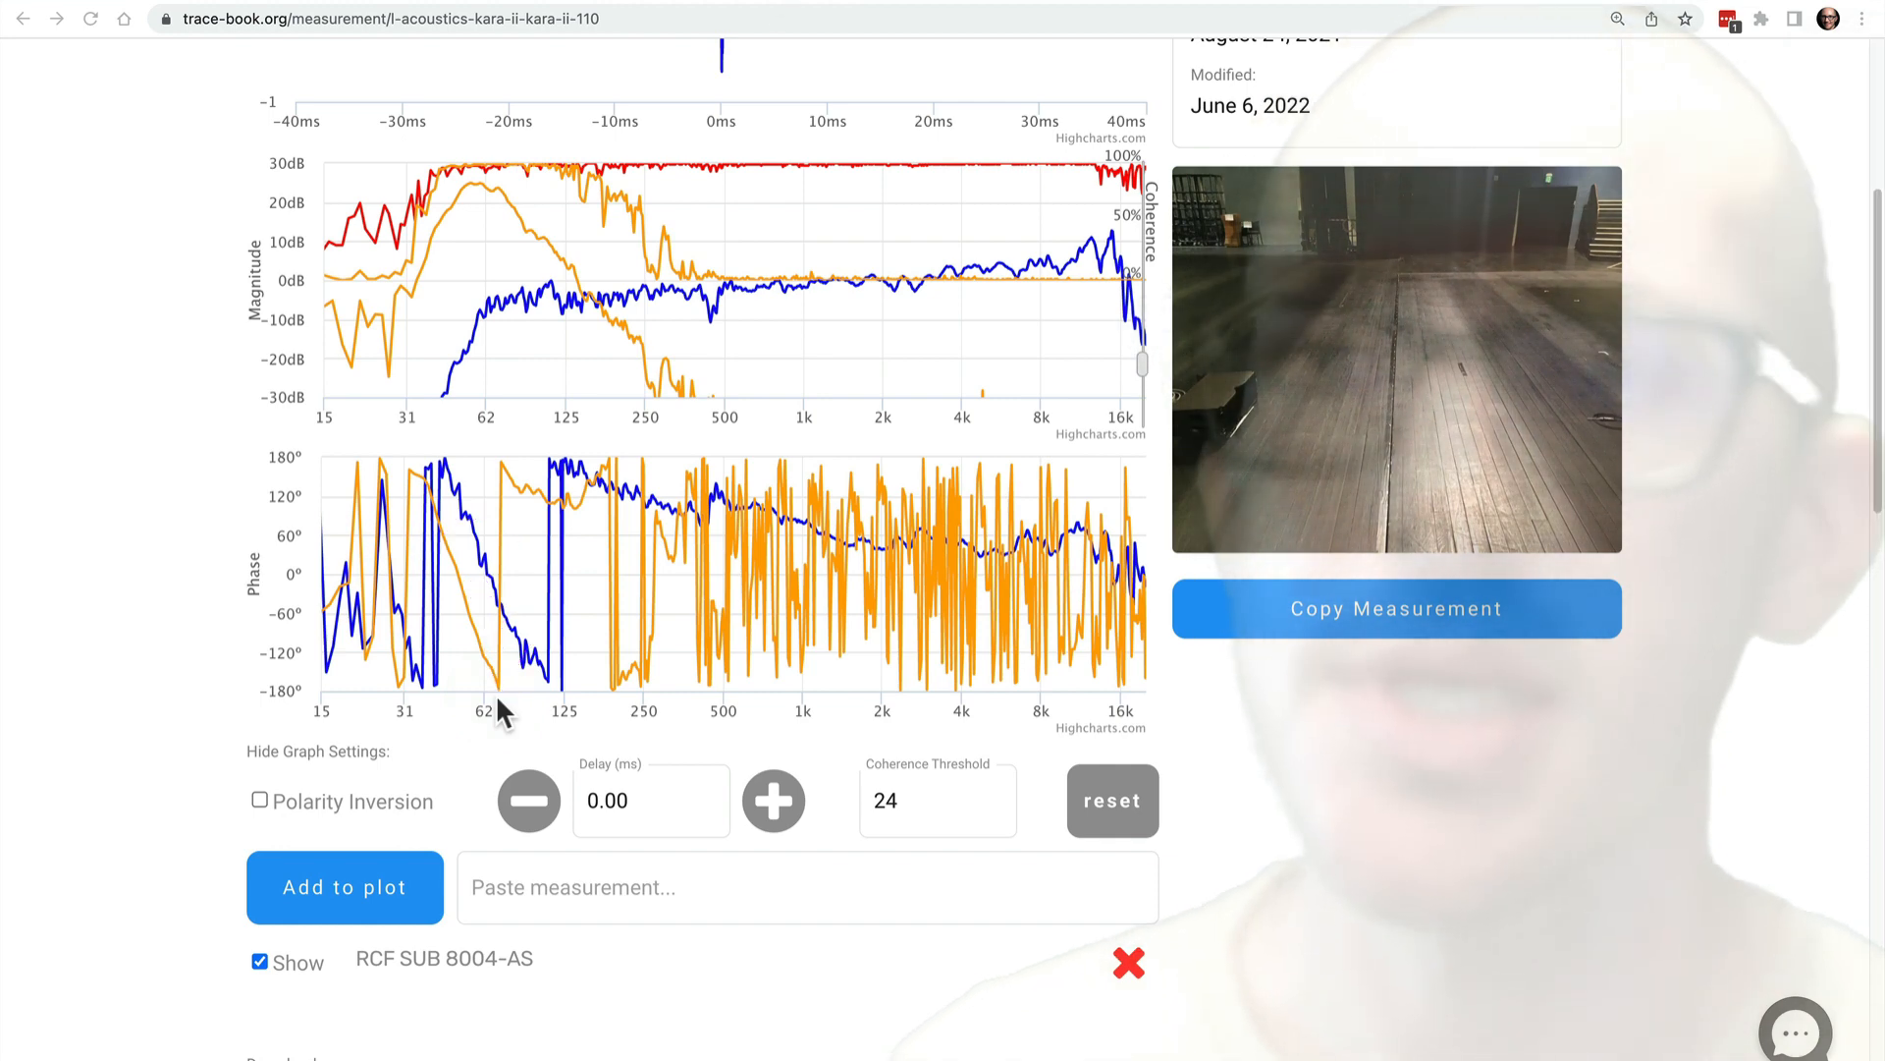
pyautogui.moveTo(497, 685)
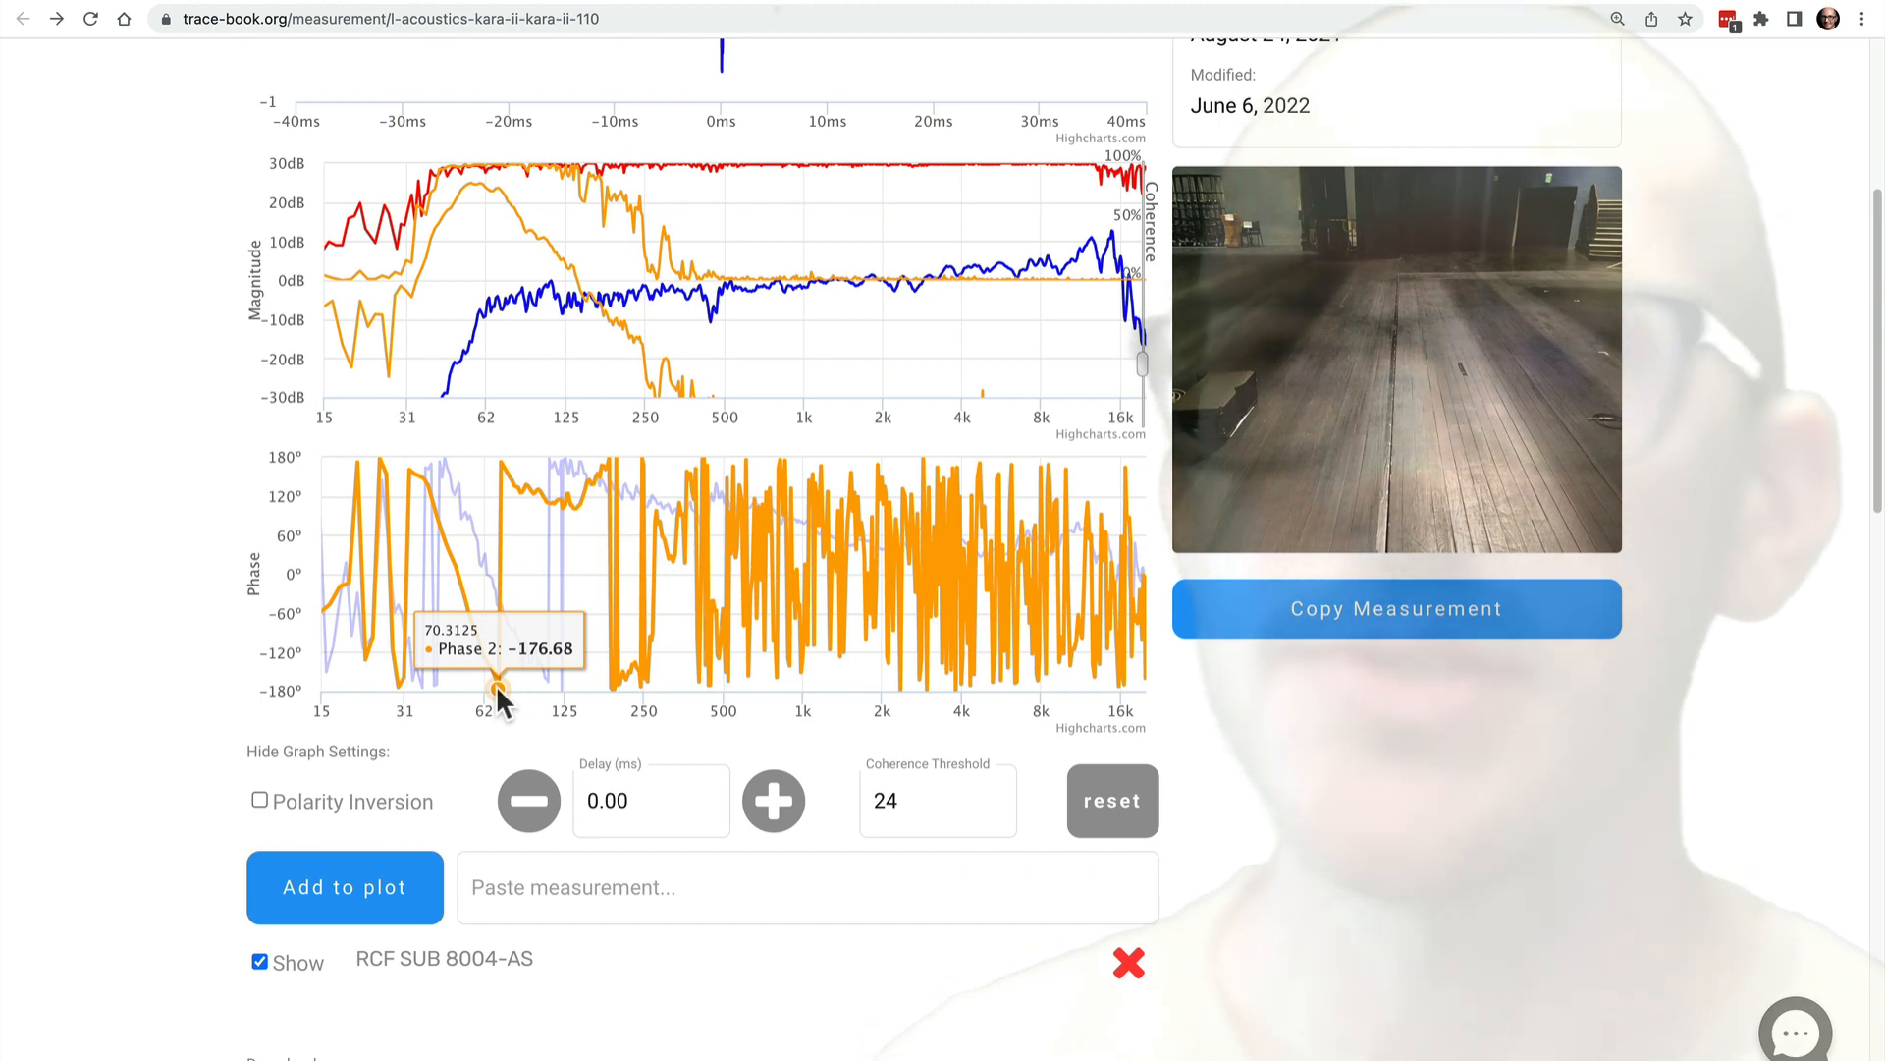
# - Read the KARA II phase near 70 Hz and calculate the delay in milliseconds as 49/360/70*1000
pyautogui.moveTo(498, 628)
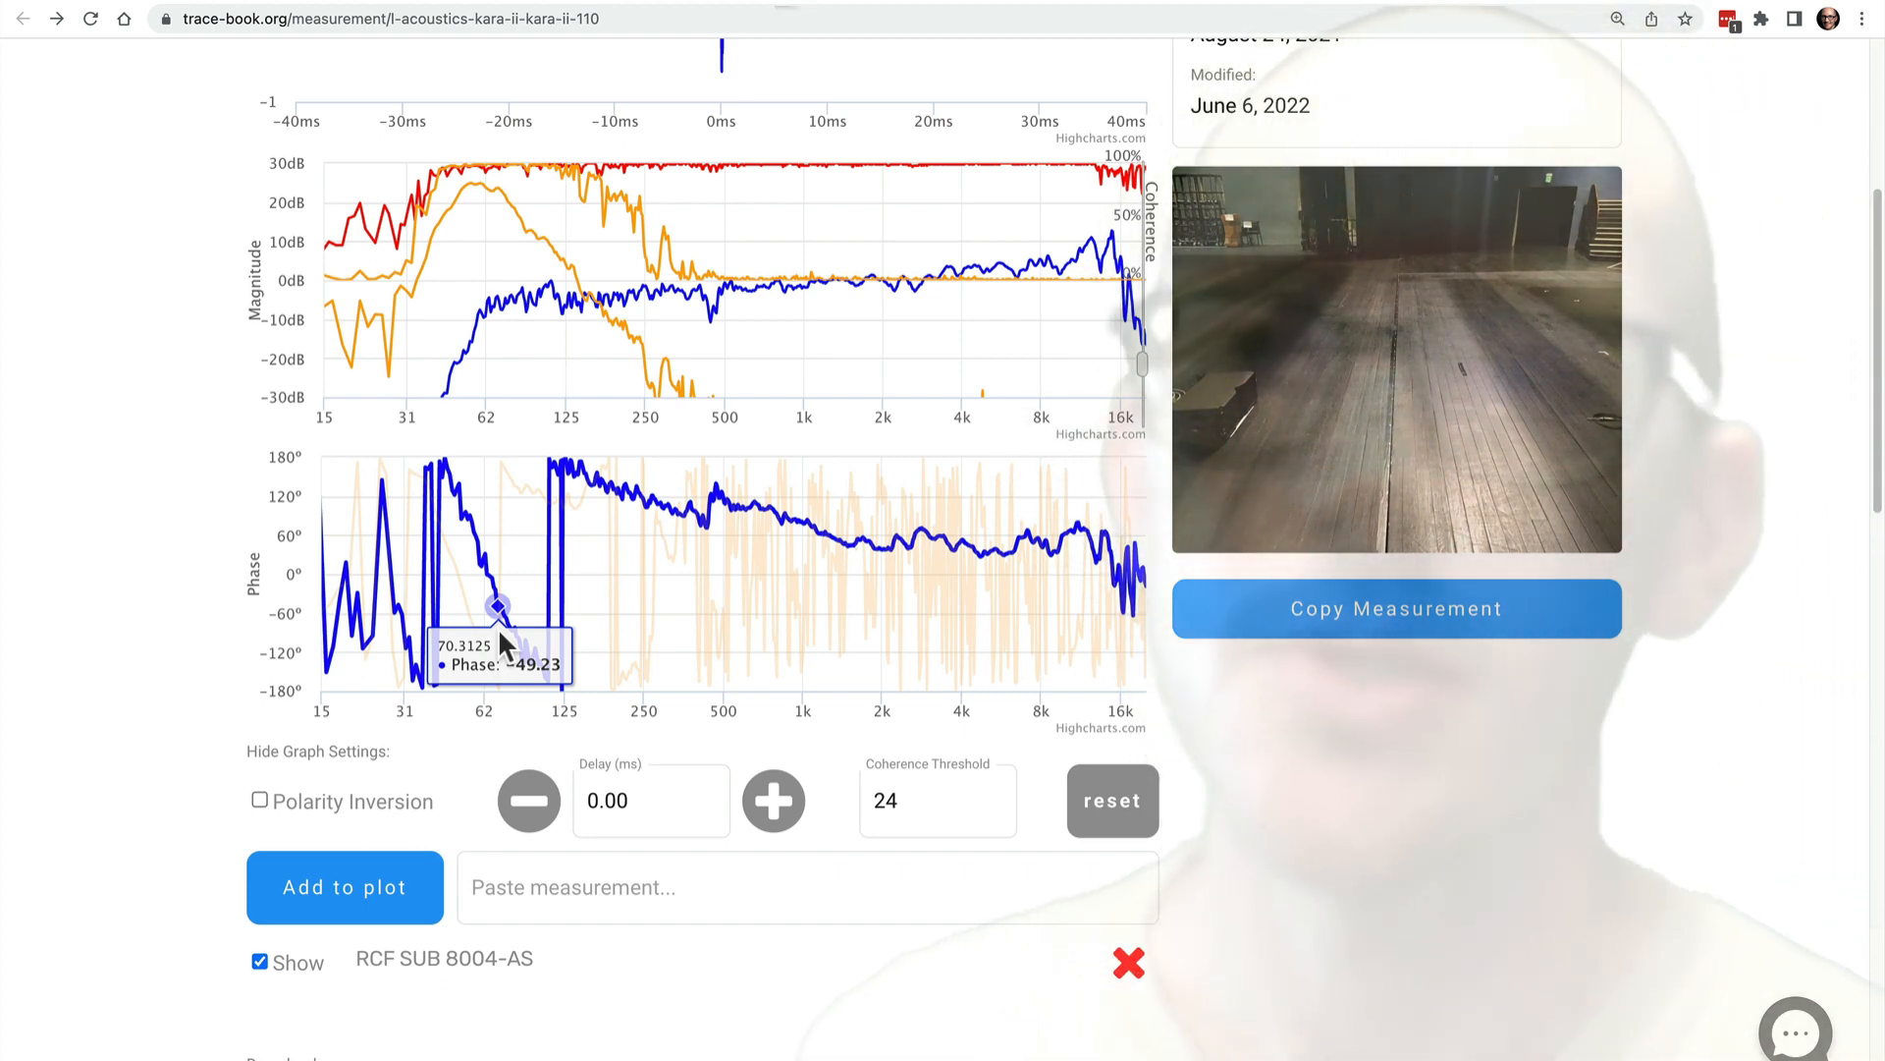
pyautogui.press('super+space')
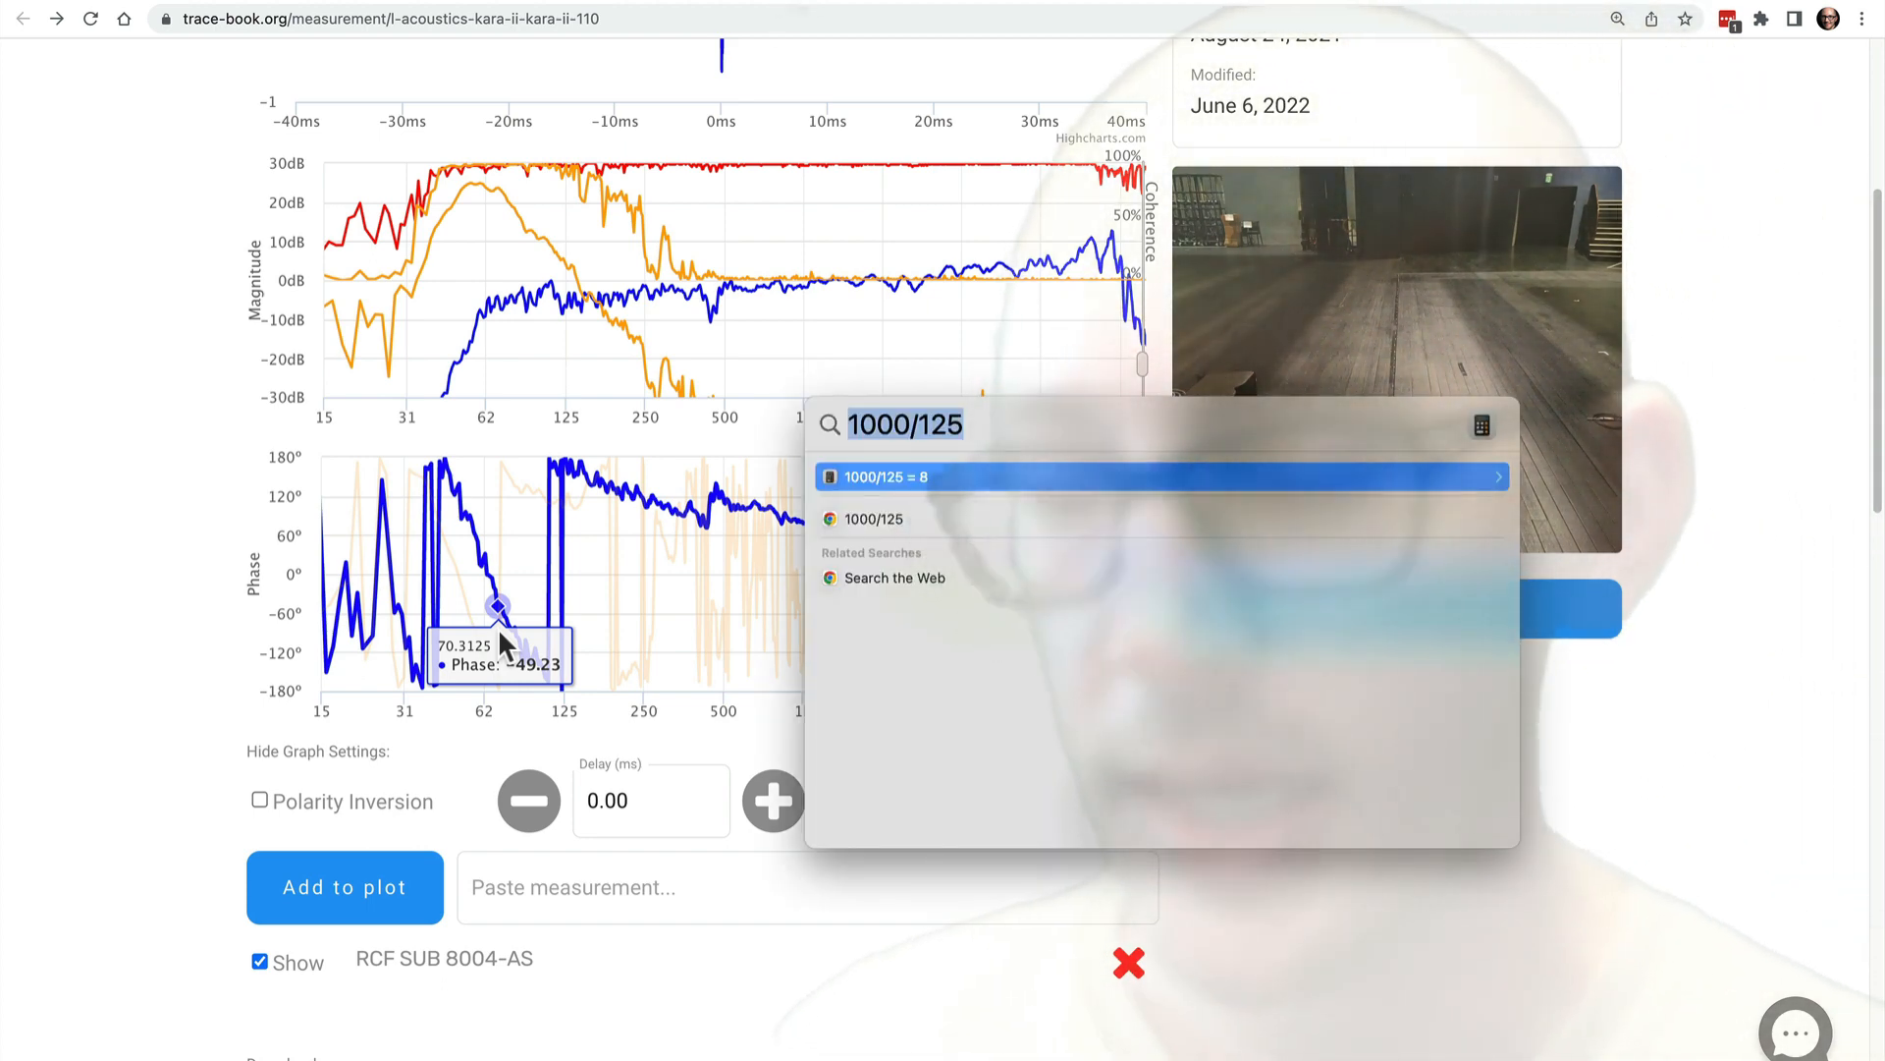
pyautogui.write('49/')
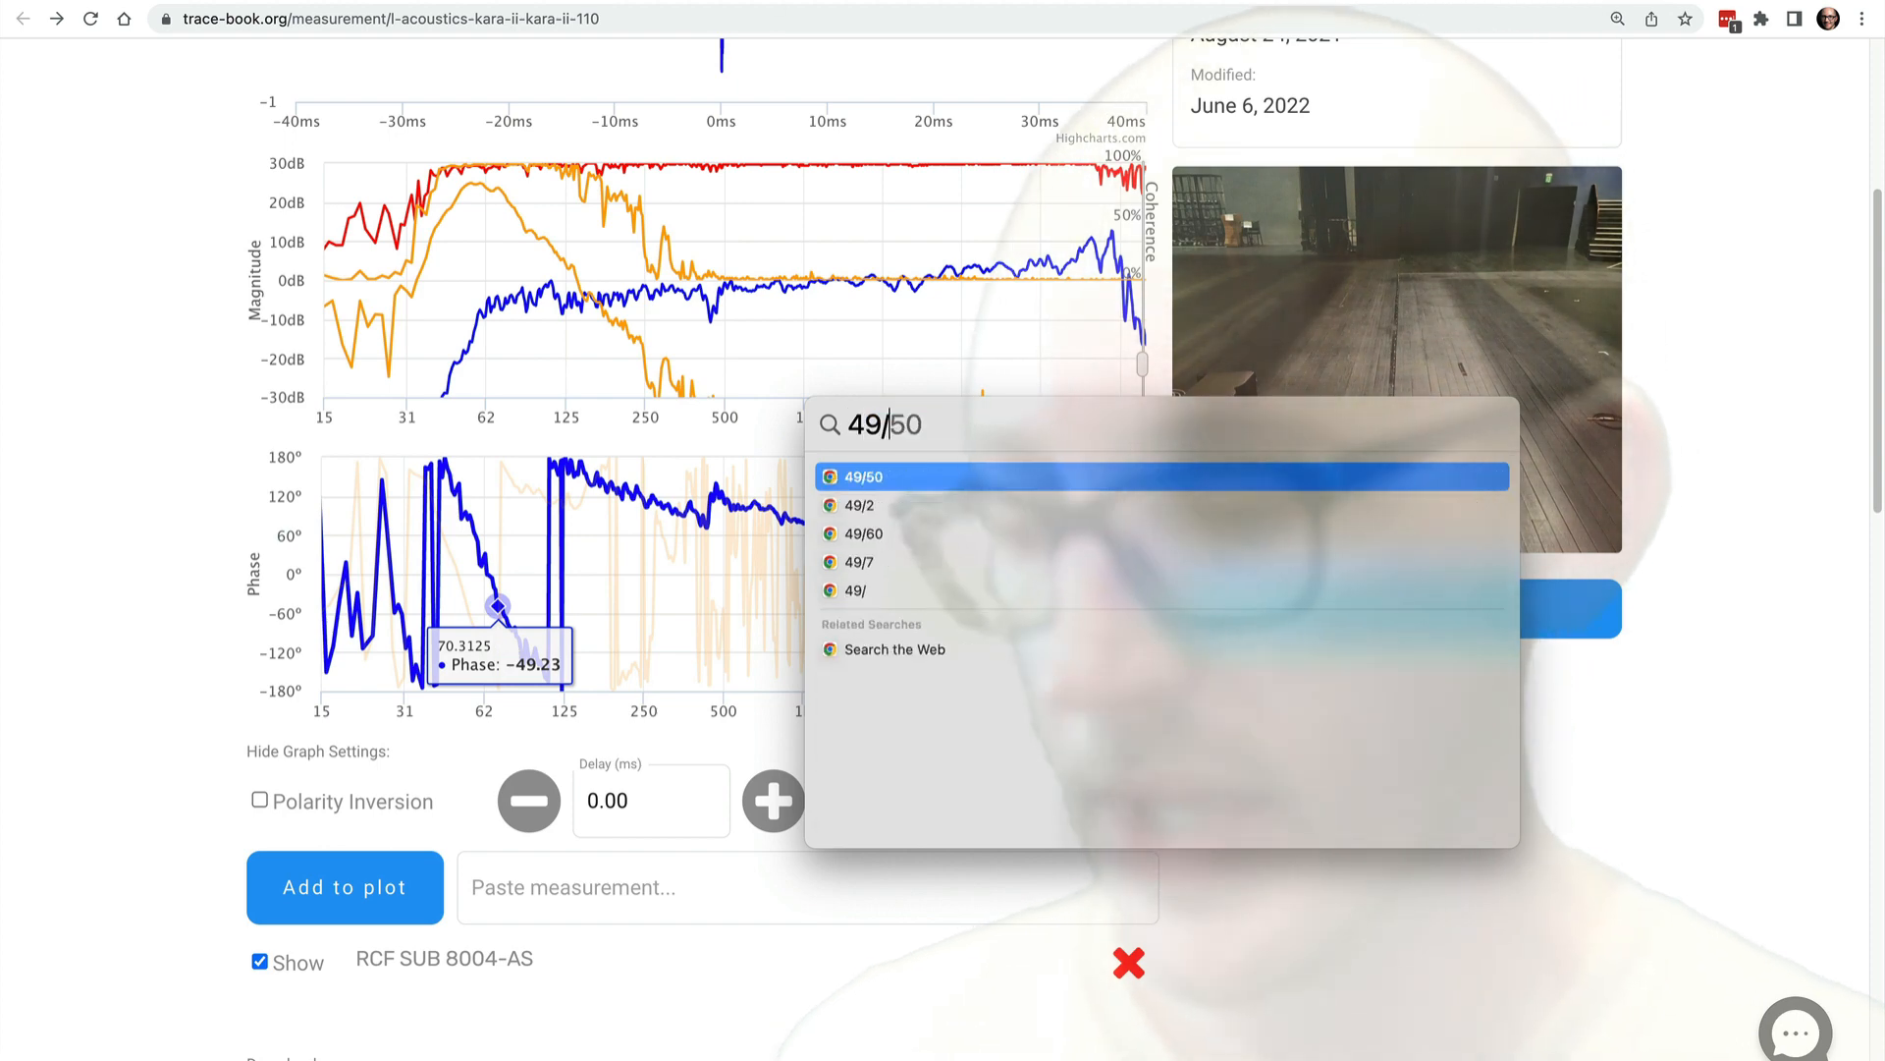
pyautogui.write('360')
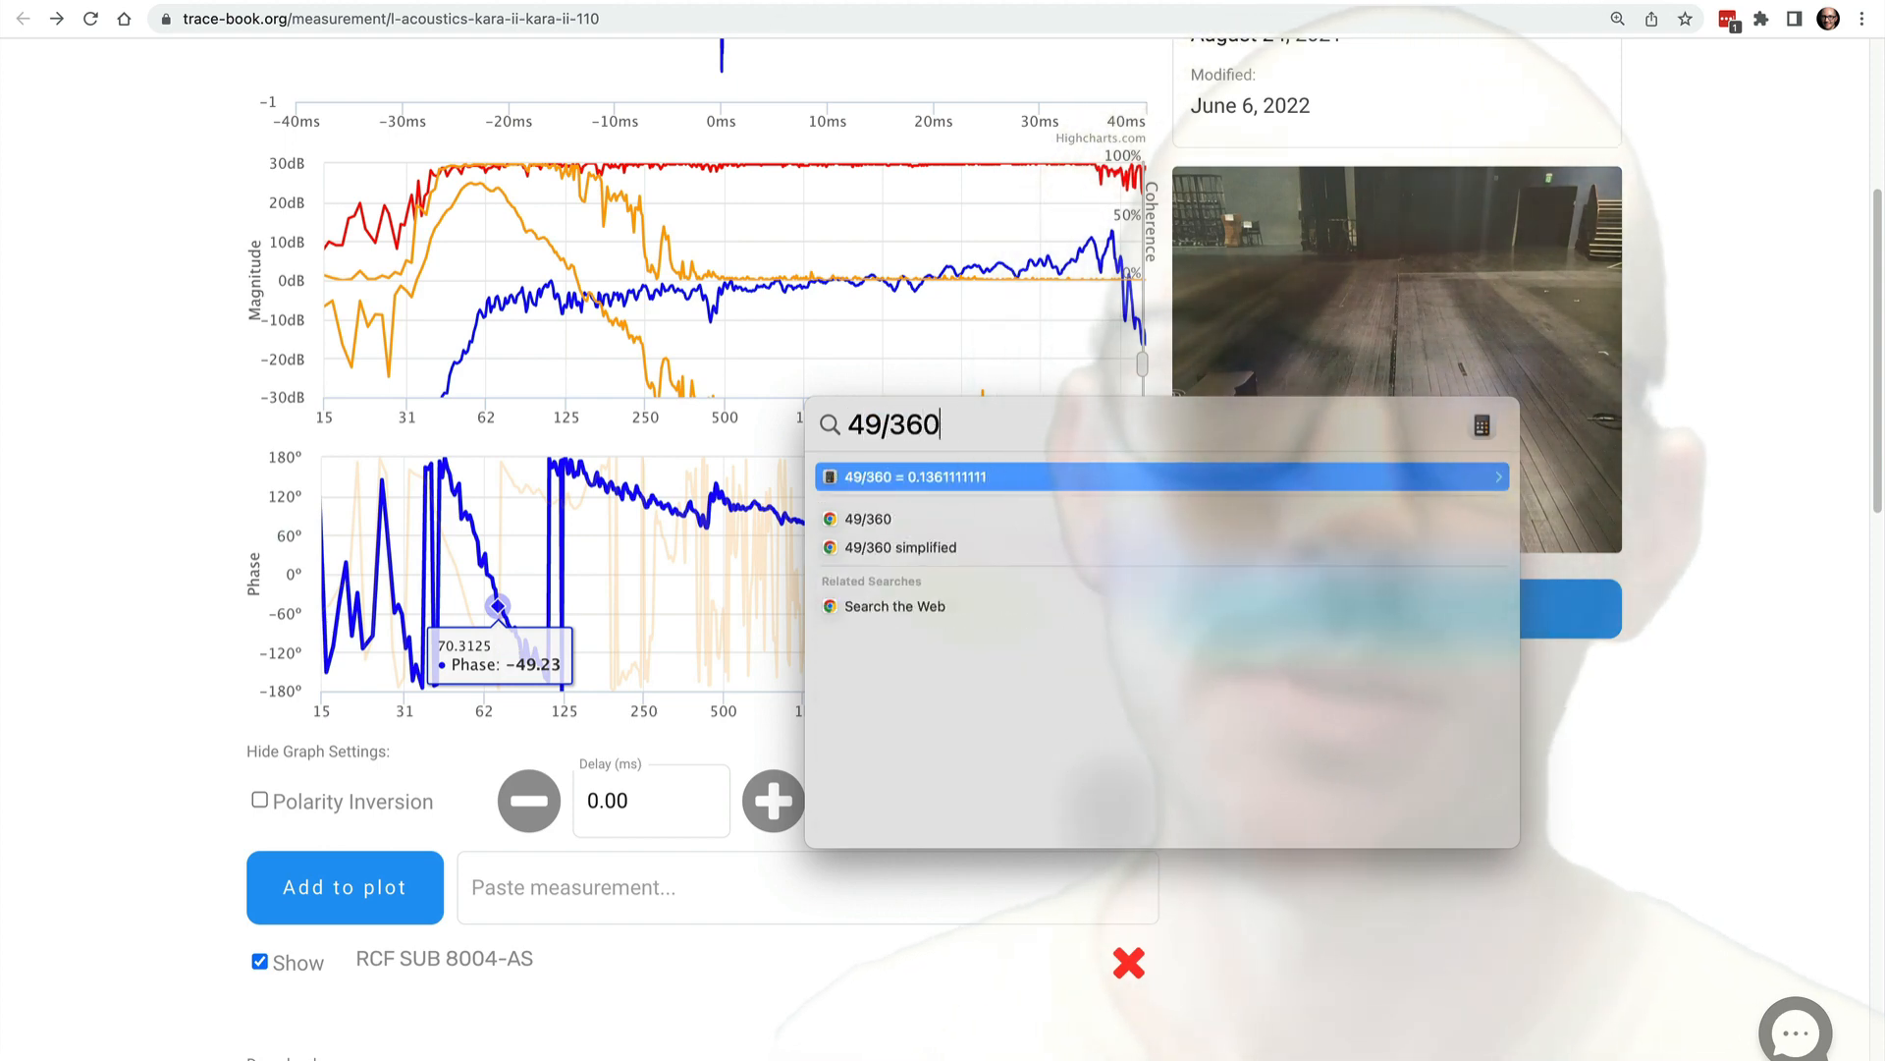
pyautogui.write('/70')
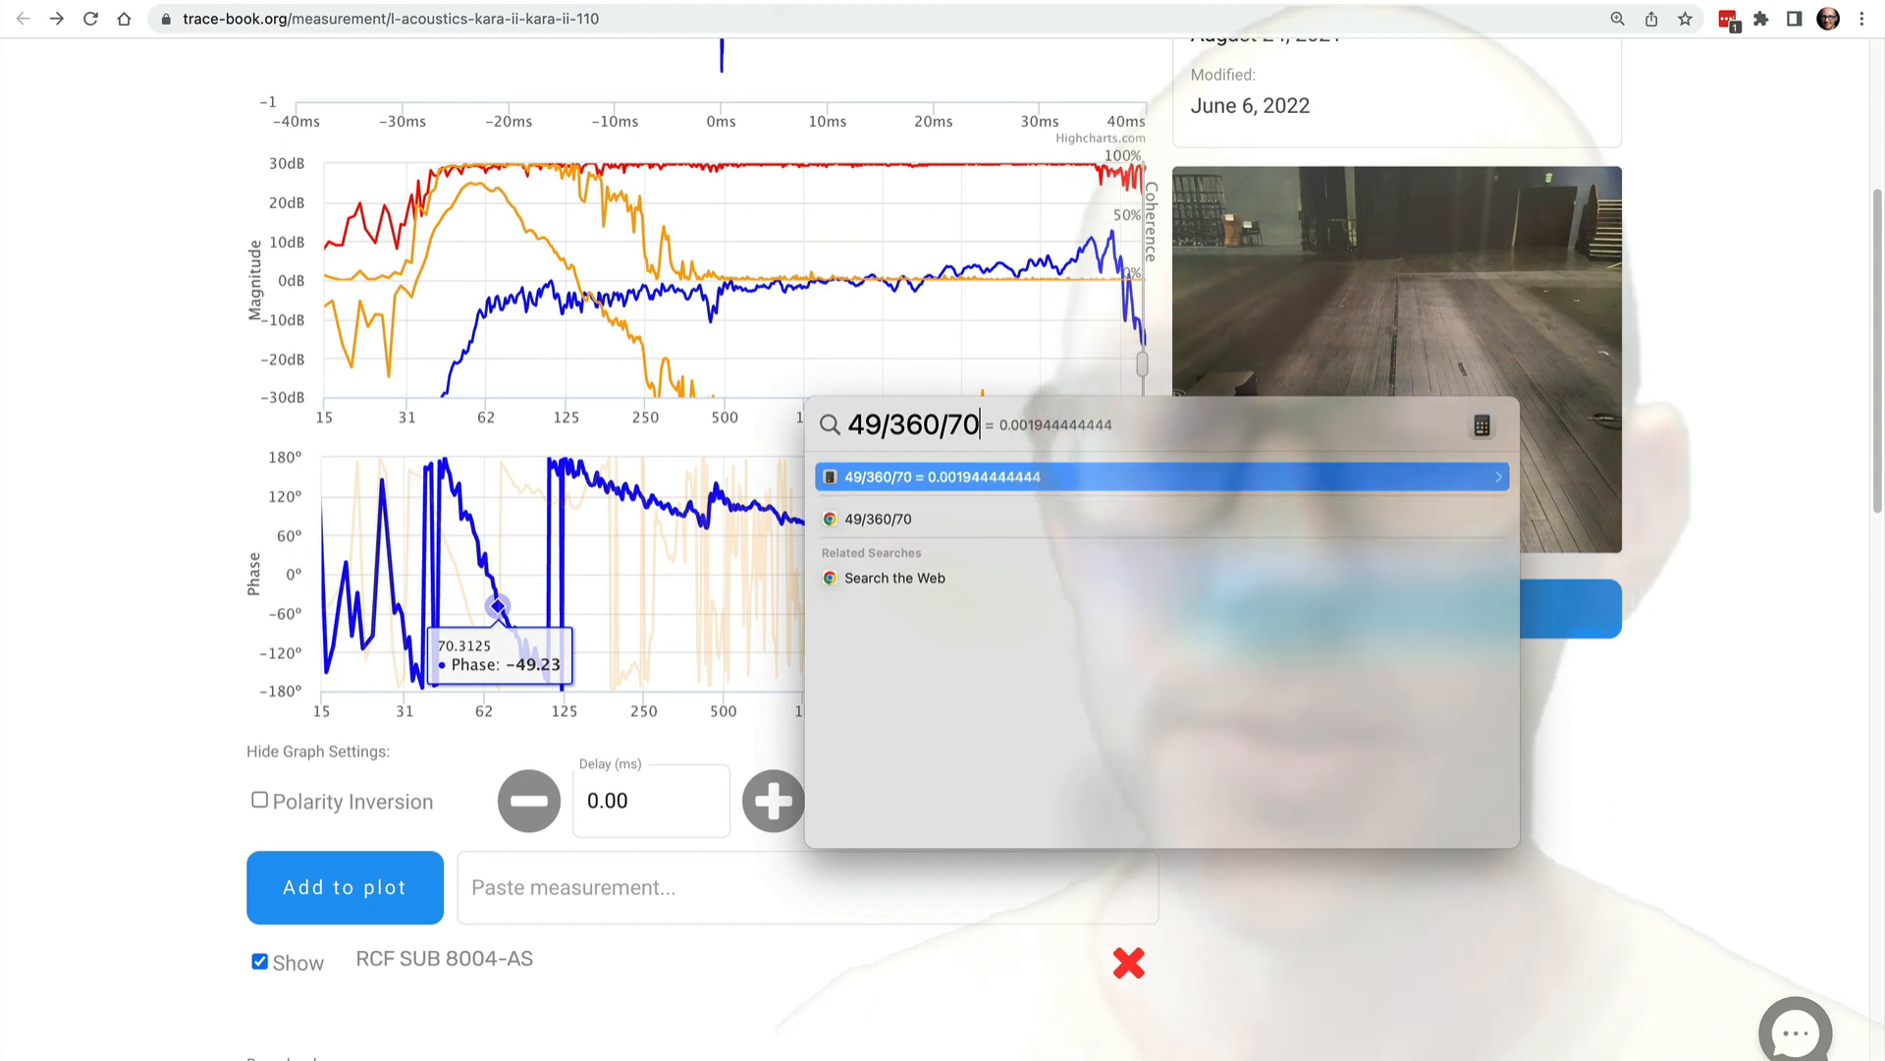
pyautogui.write('*1000')
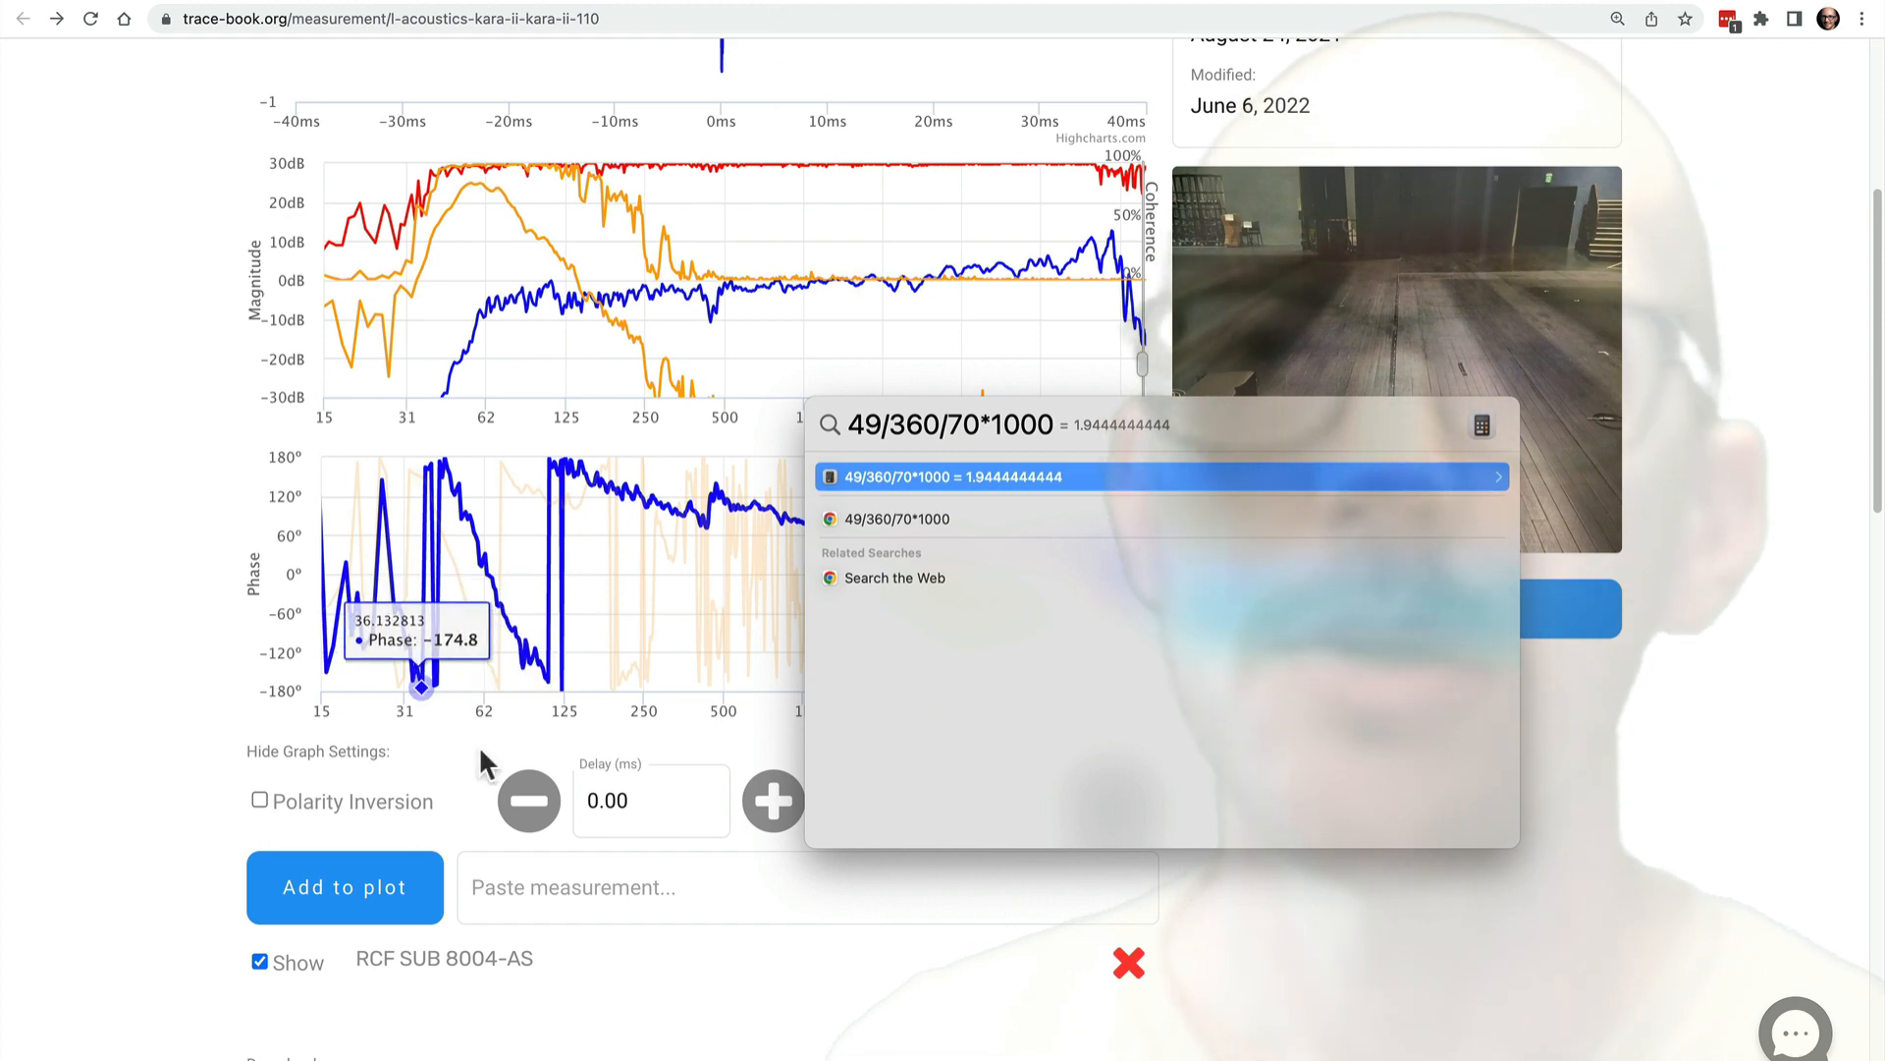
# - Try a delay of 1.94 ms on the KARA II phase trace, and return the delay to 0.00
pyautogui.doubleClick(647, 798)
pyautogui.write('1.94')
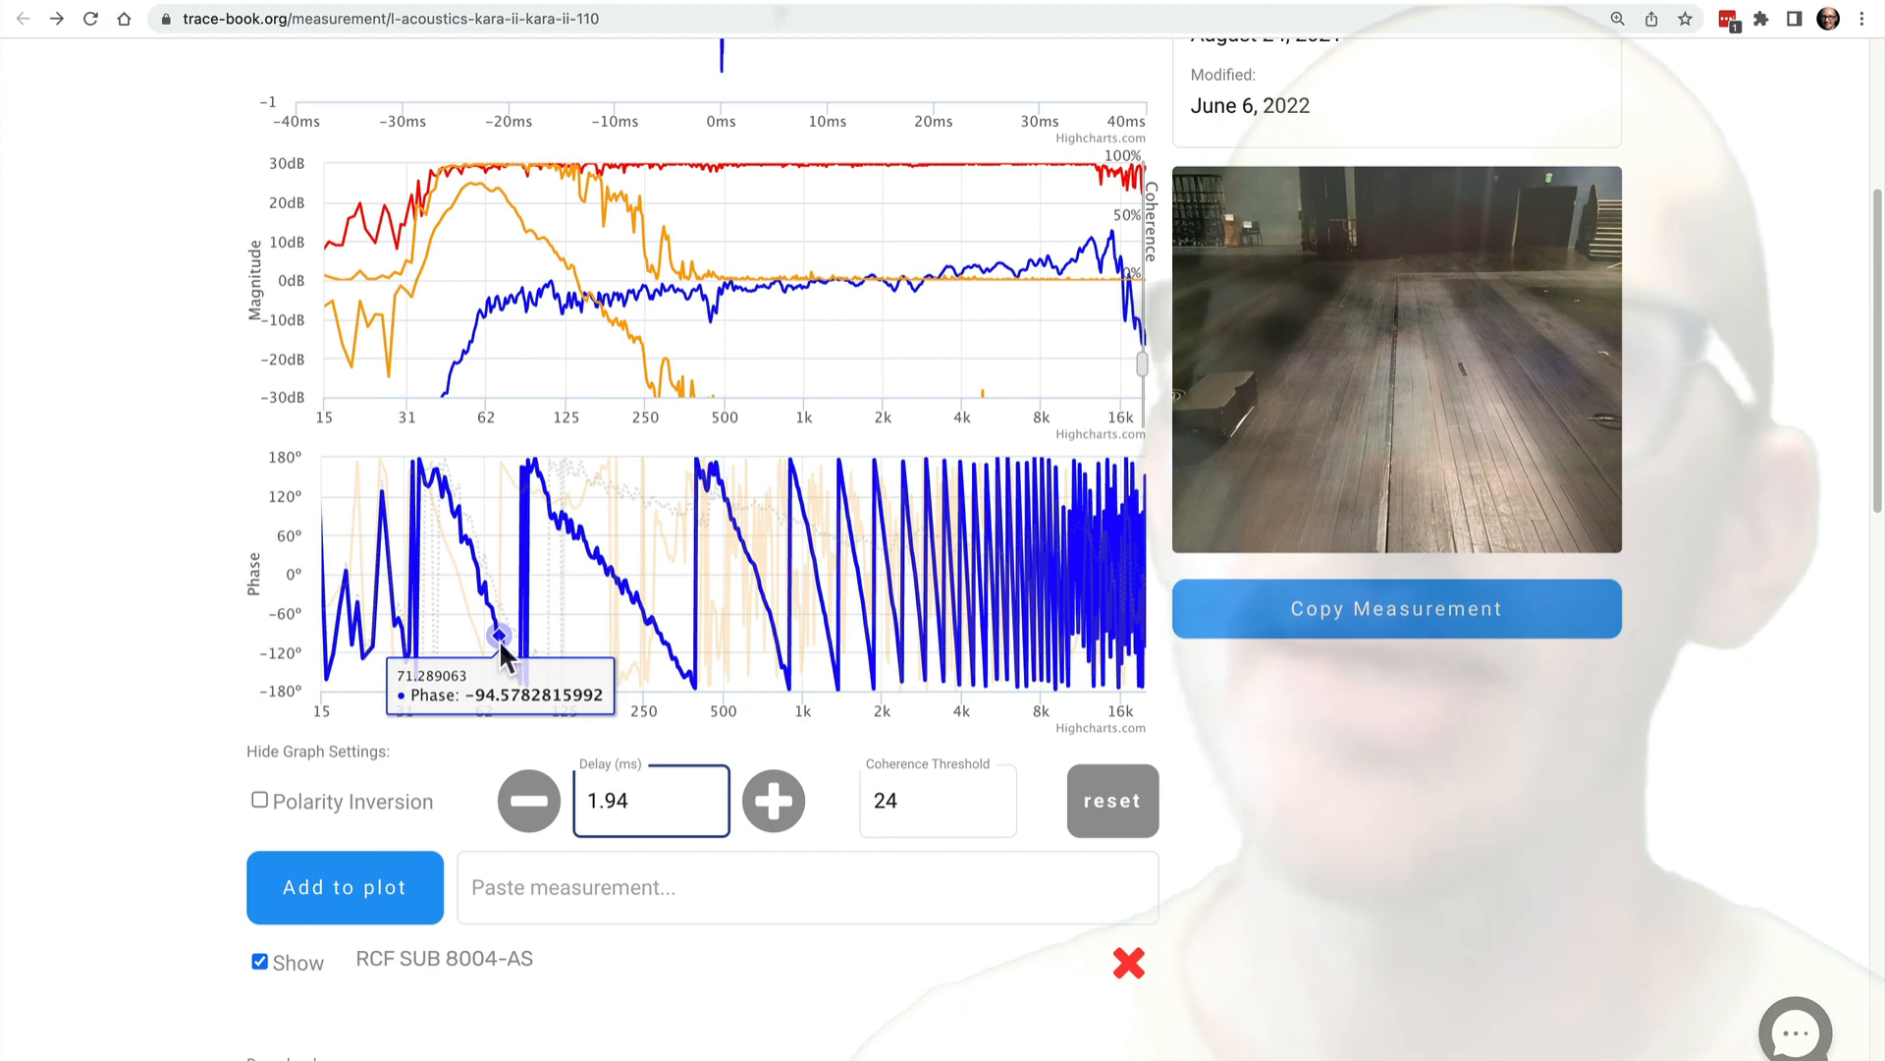
pyautogui.moveTo(644, 801)
pyautogui.mouseDown()
pyautogui.moveTo(524, 793)
pyautogui.moveTo(553, 805)
pyautogui.mouseUp()
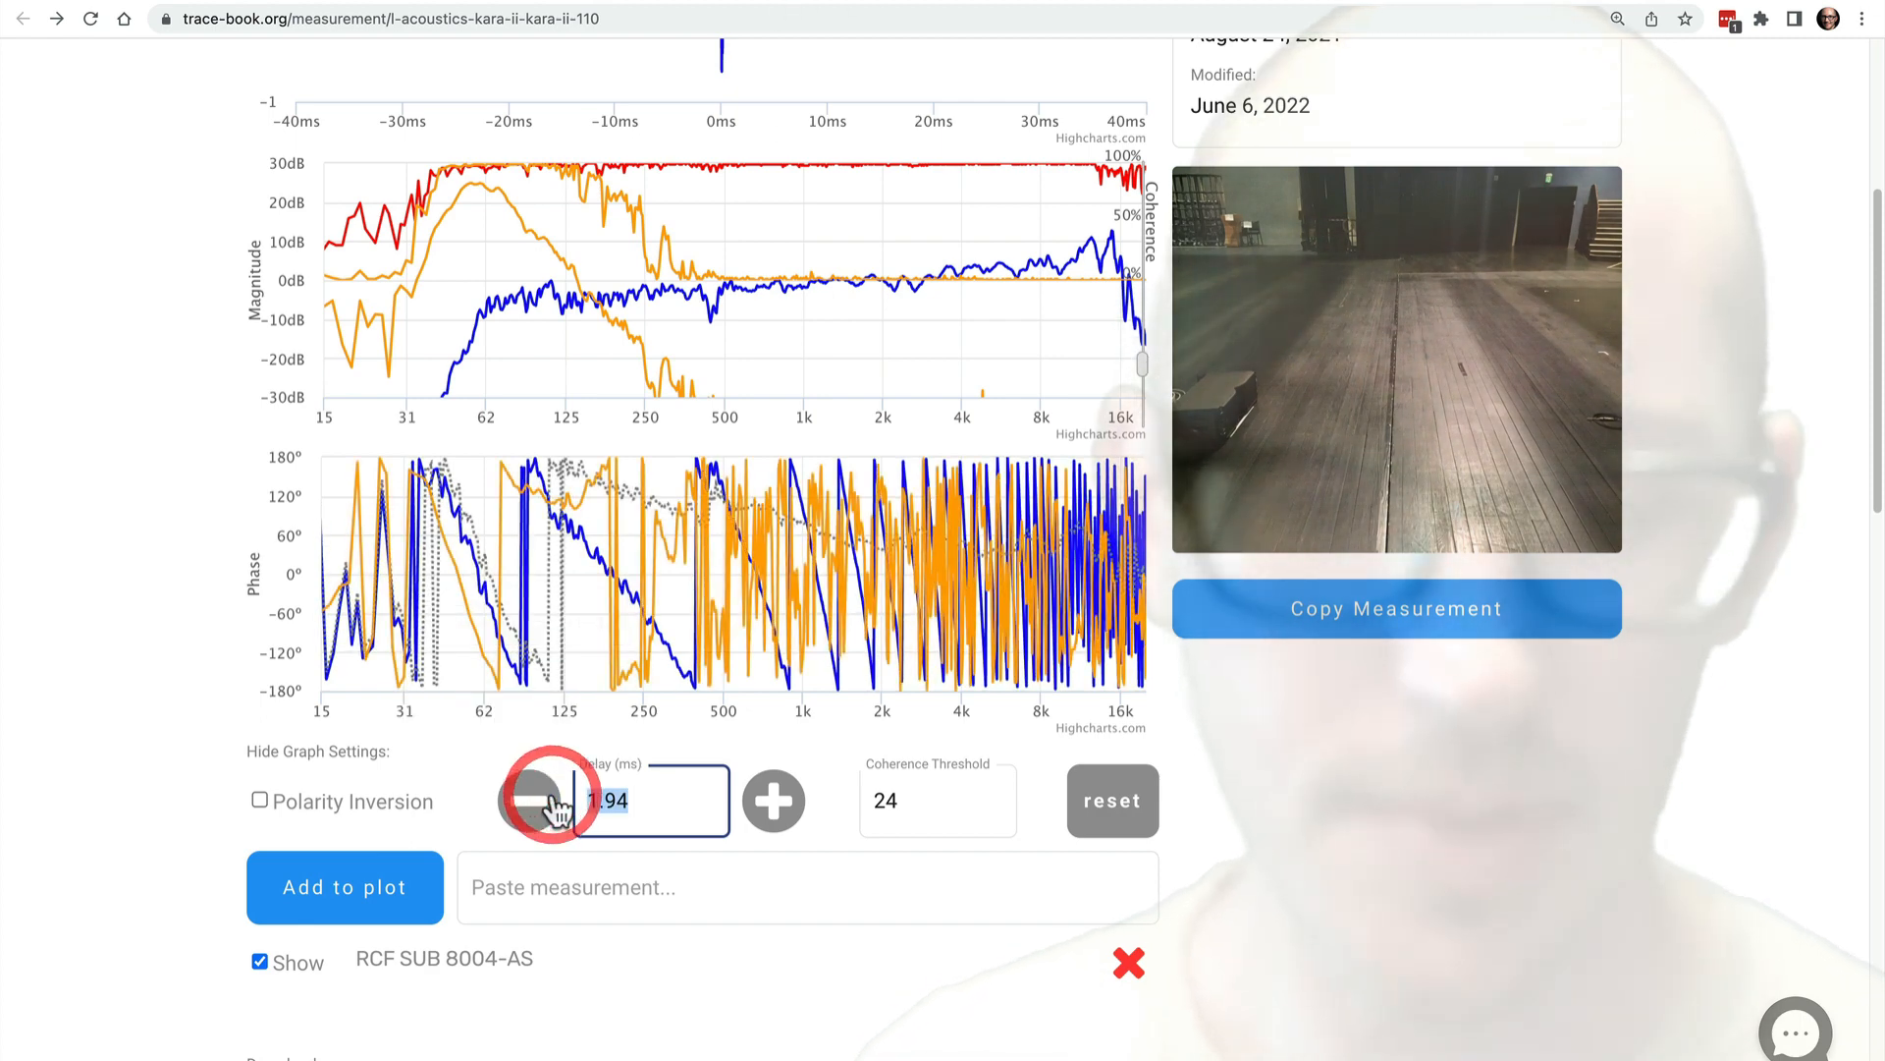
pyautogui.write('0.00')
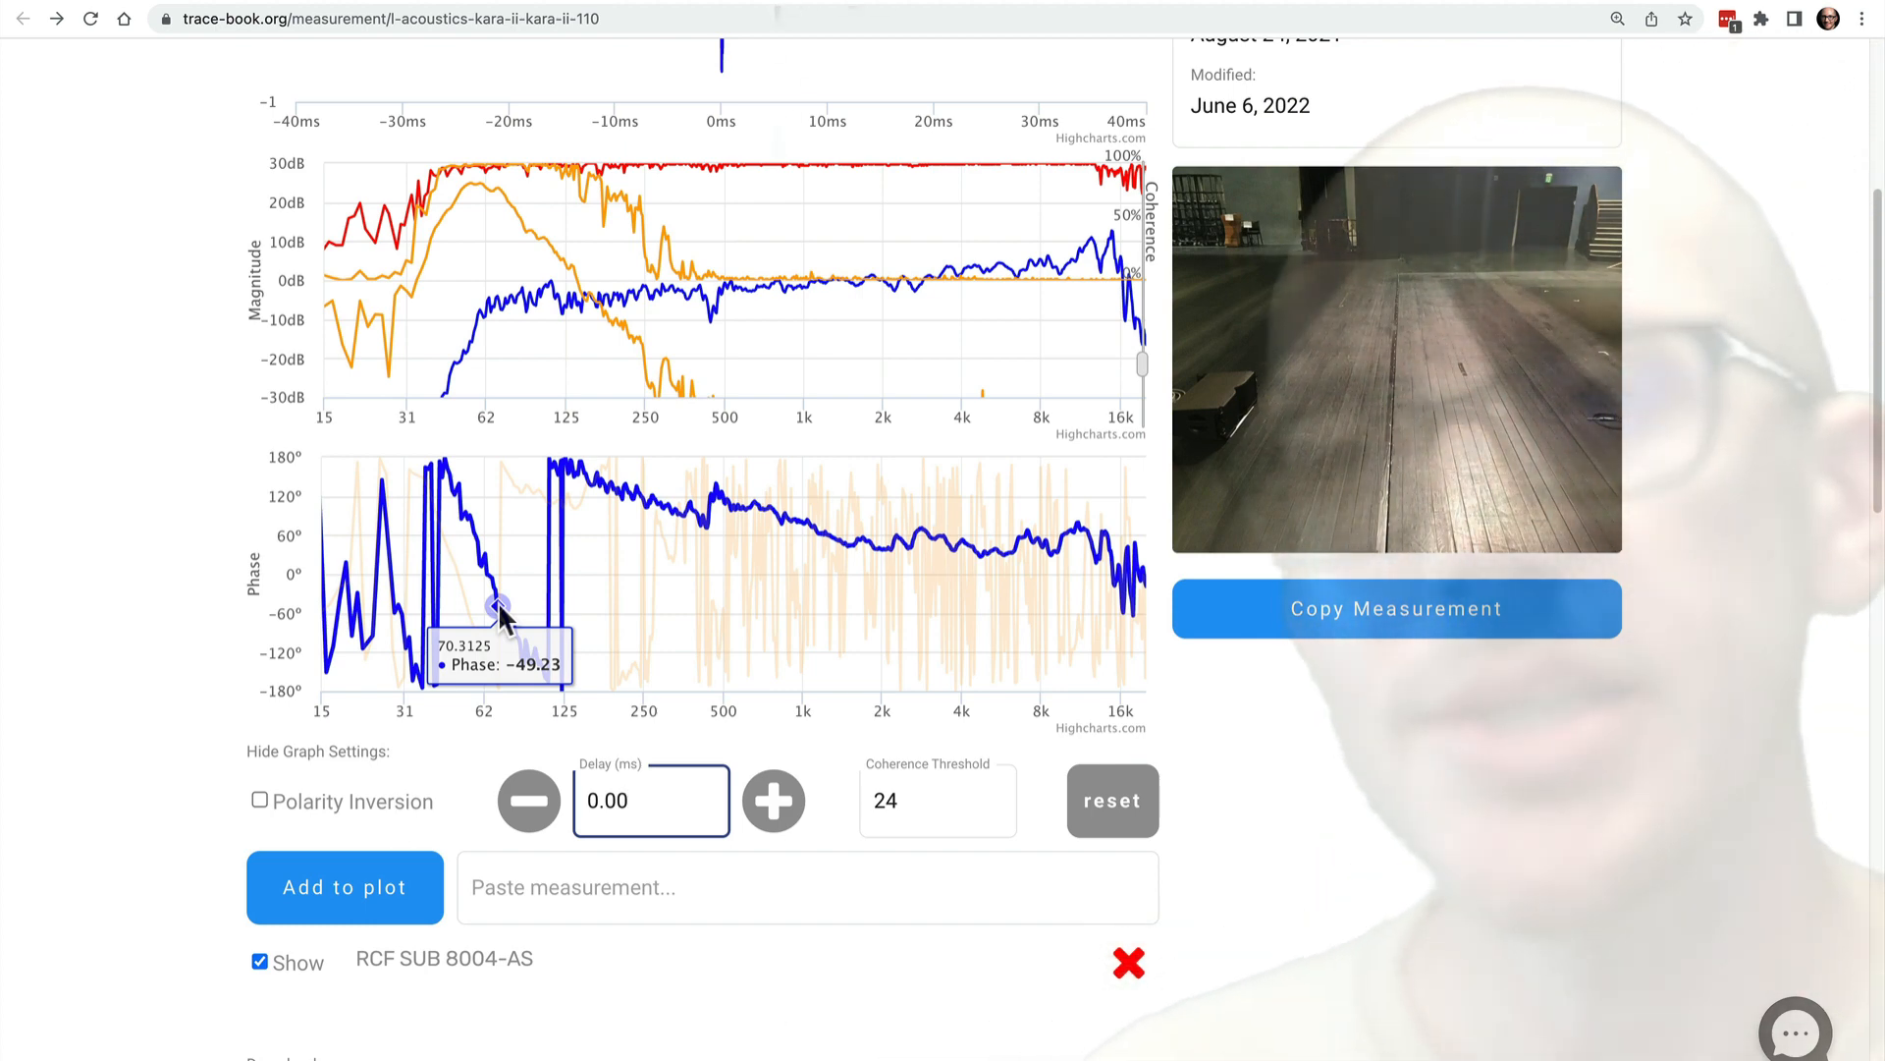
# - Calculate the delay for the remaining phase offset at 70 Hz as (180-49)/360/70*1000
pyautogui.press('super+space')
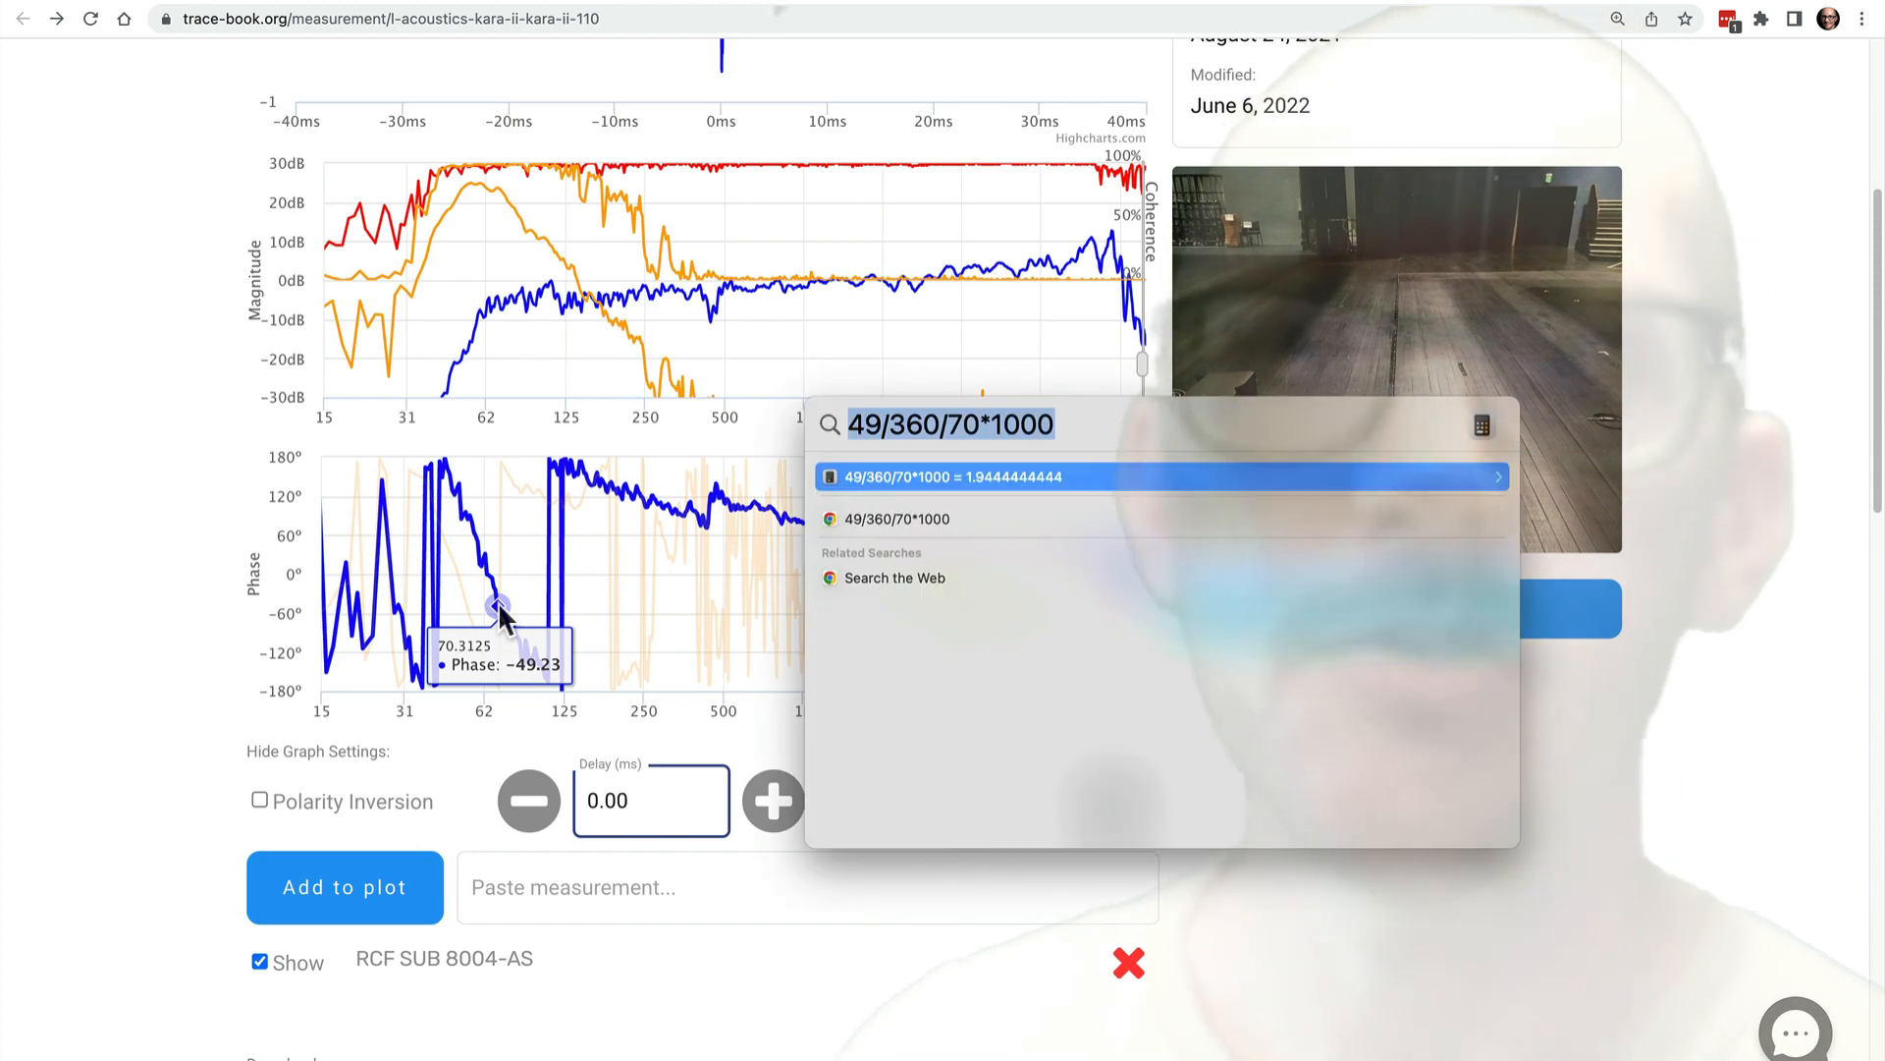
pyautogui.click(854, 418)
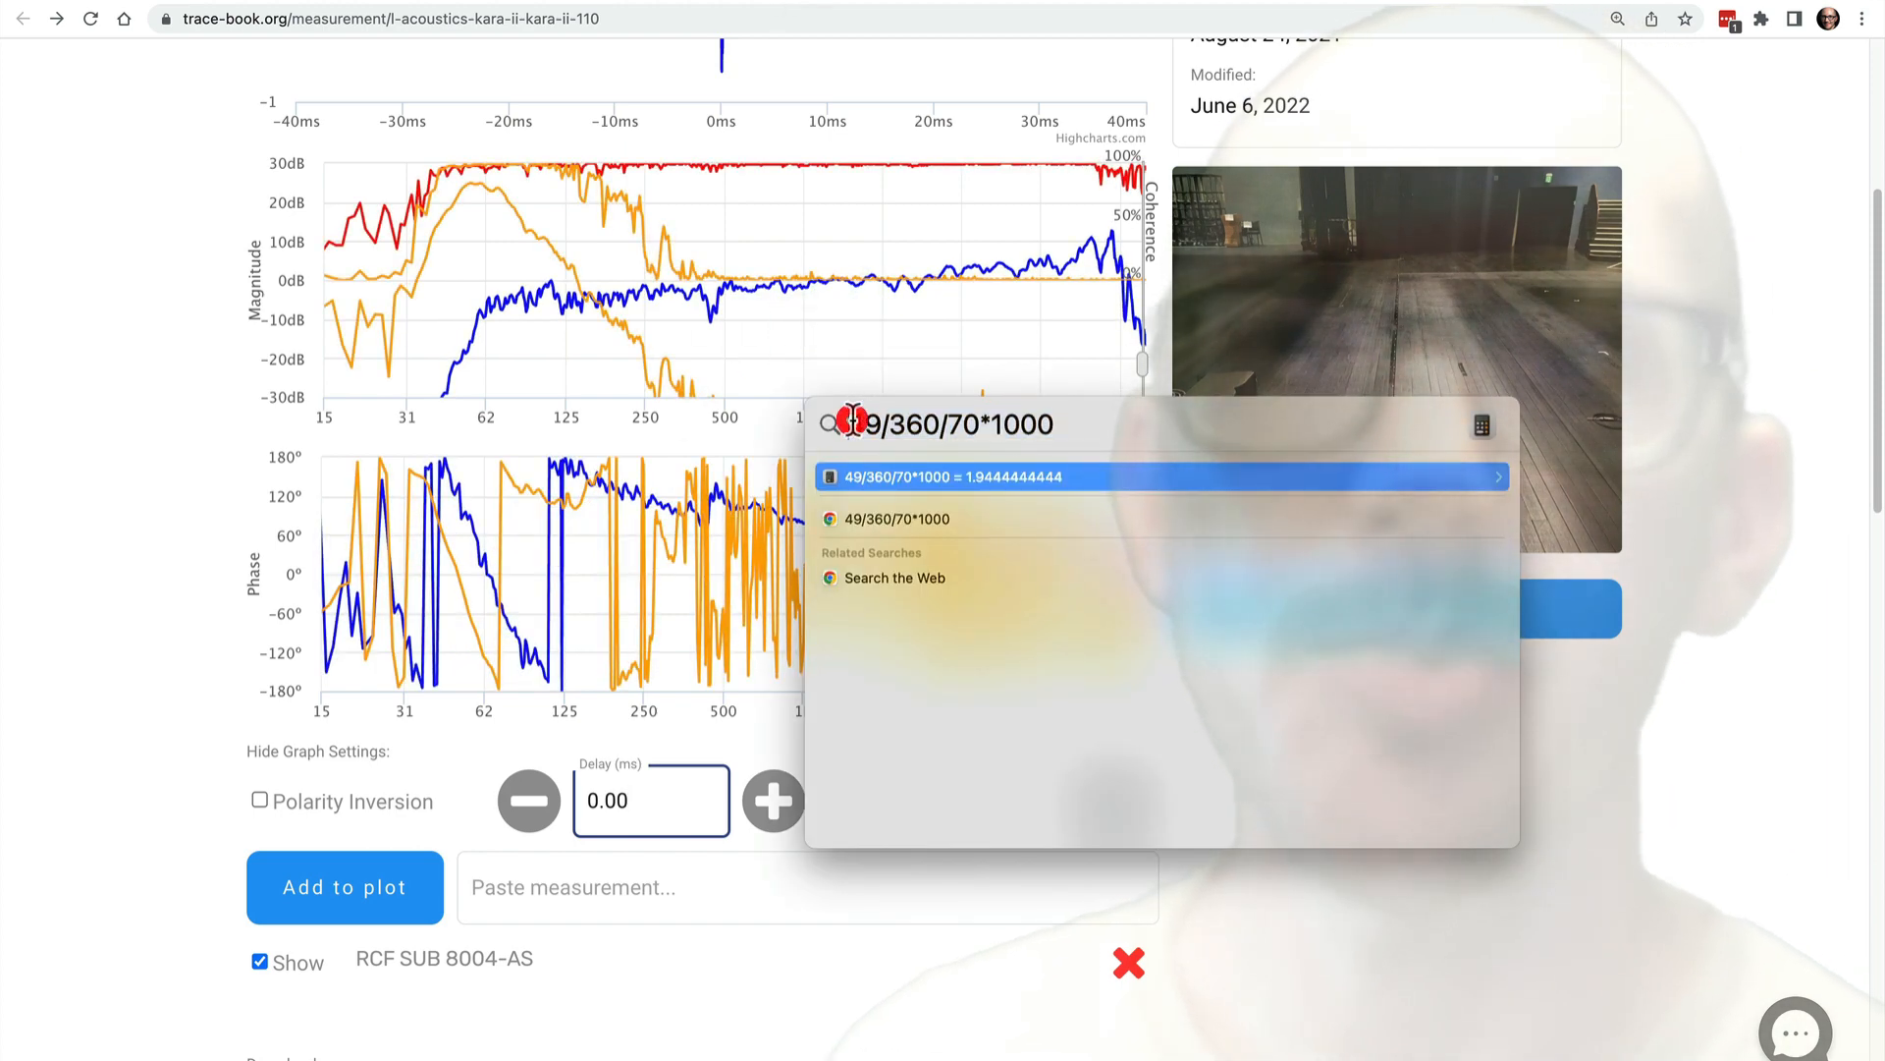
pyautogui.write('(180-')
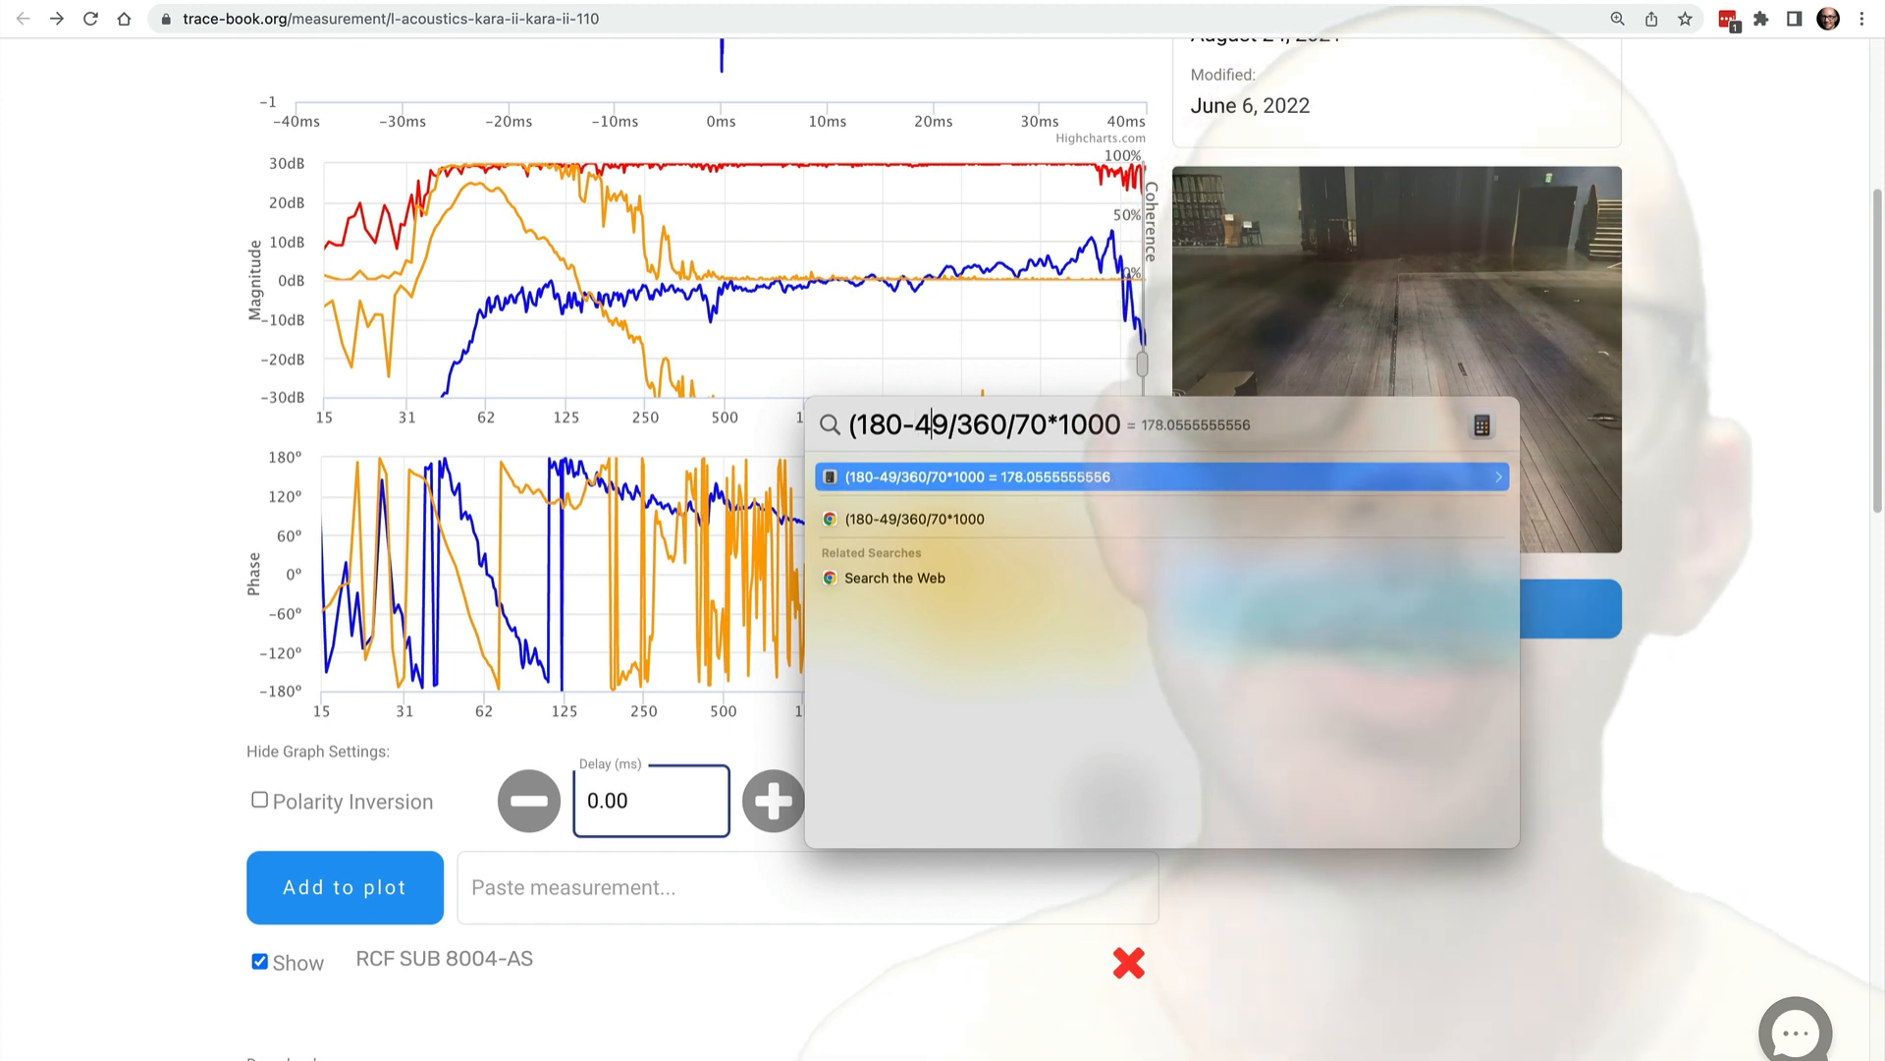
pyautogui.press('Right')
pyautogui.press('Right')
pyautogui.write(')')
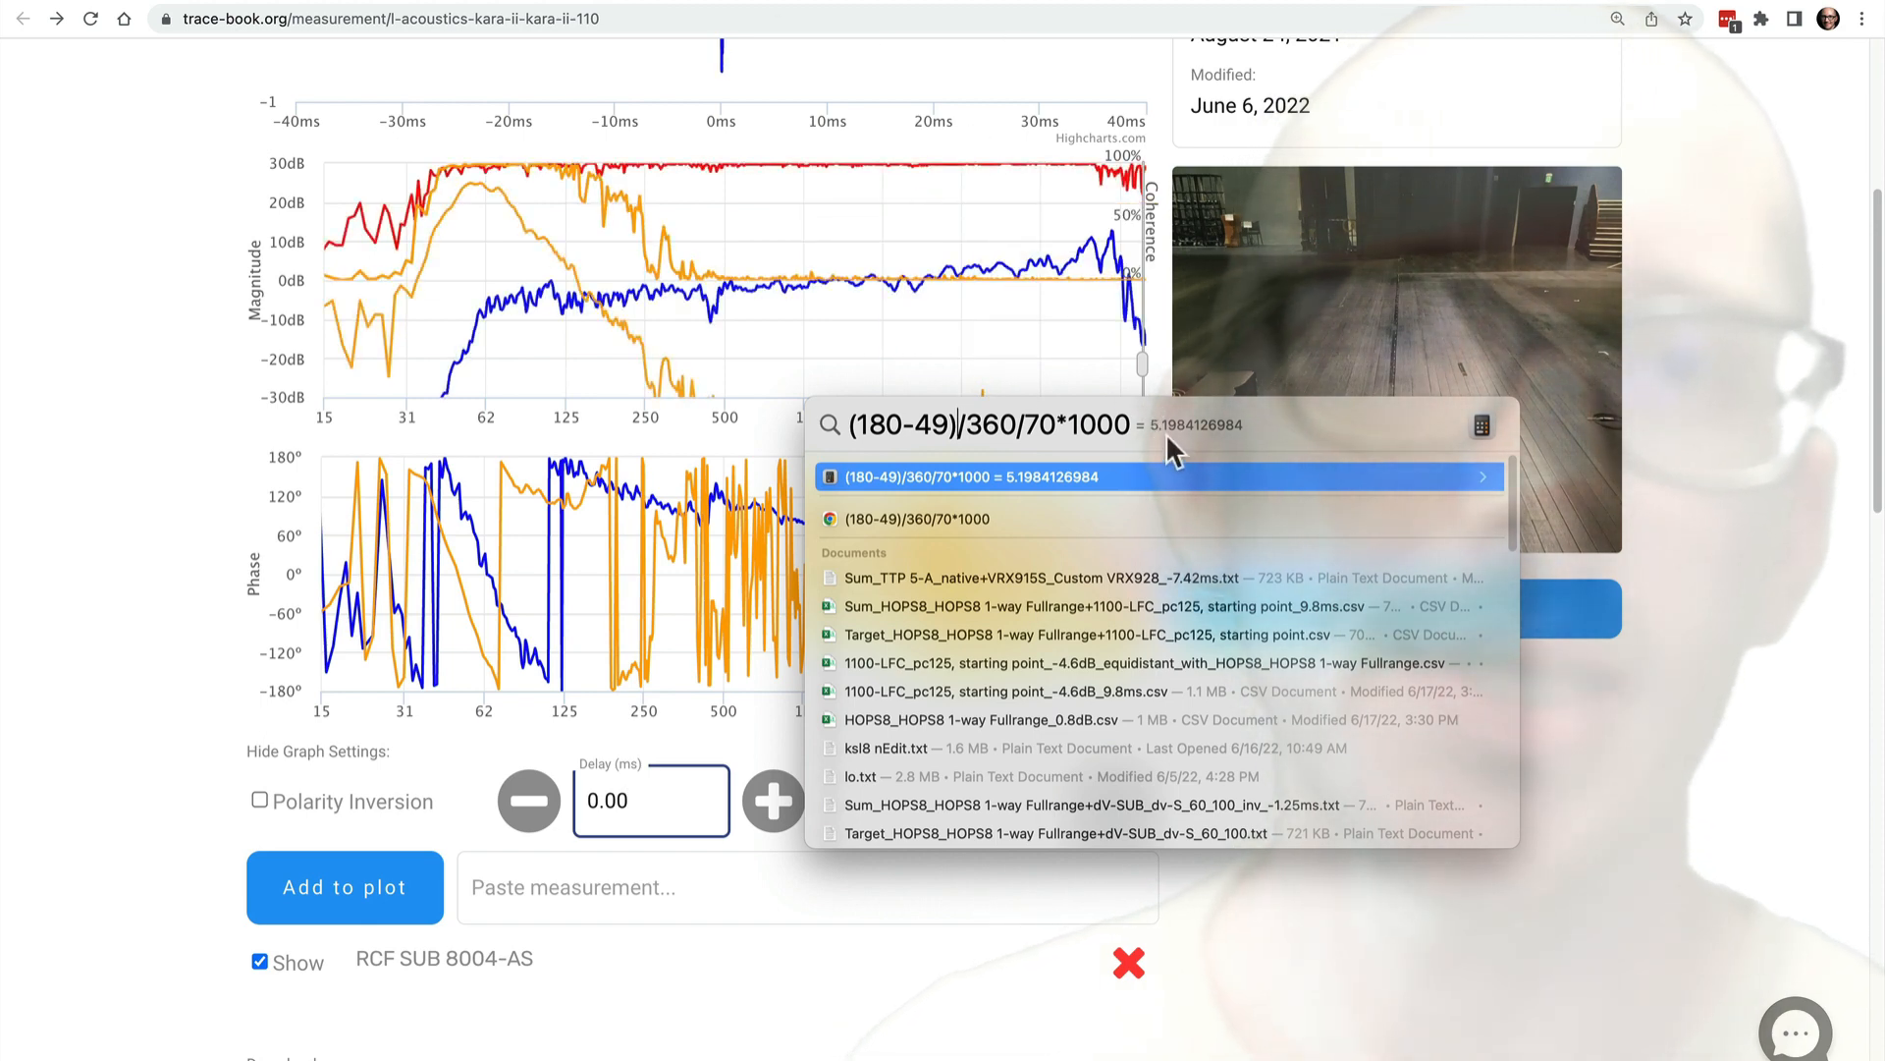
# - Set the KARA II delay to 5.20 ms and compare its phase with the RCF trace through the crossover region
pyautogui.doubleClick(643, 790)
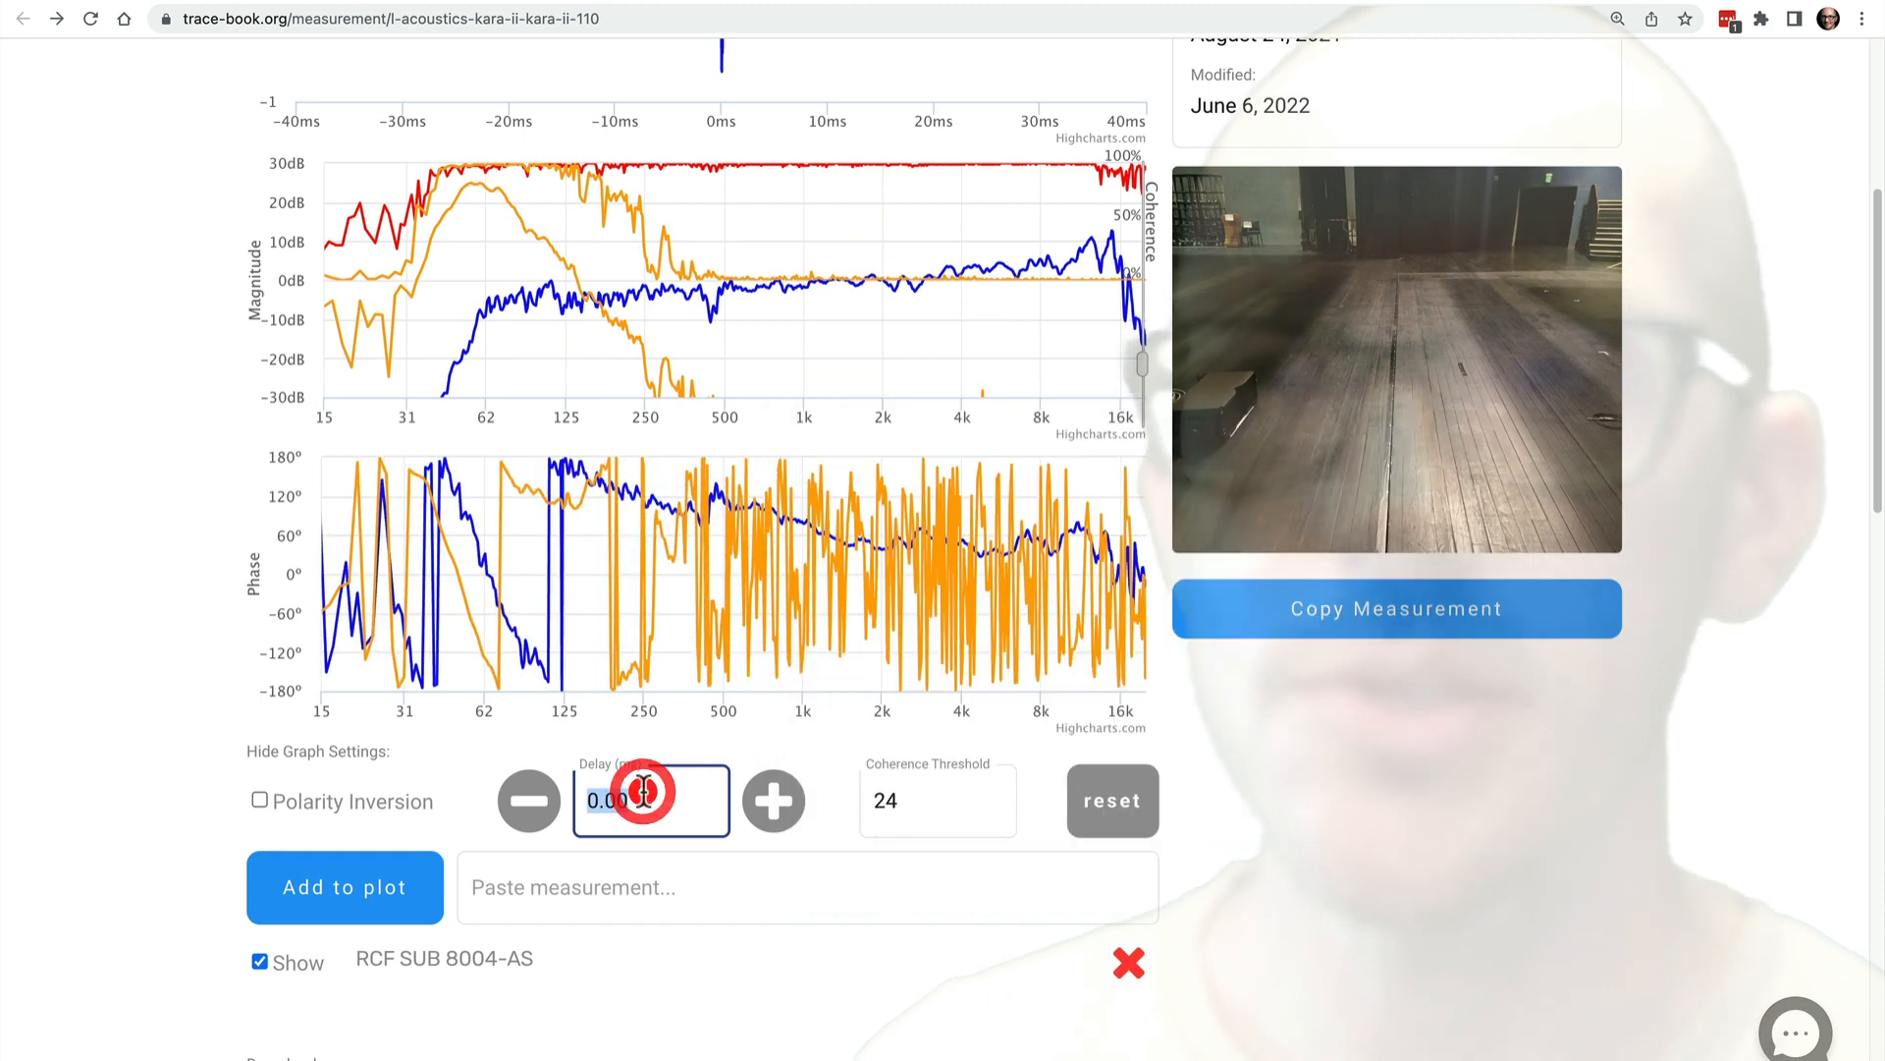
pyautogui.write('5.20')
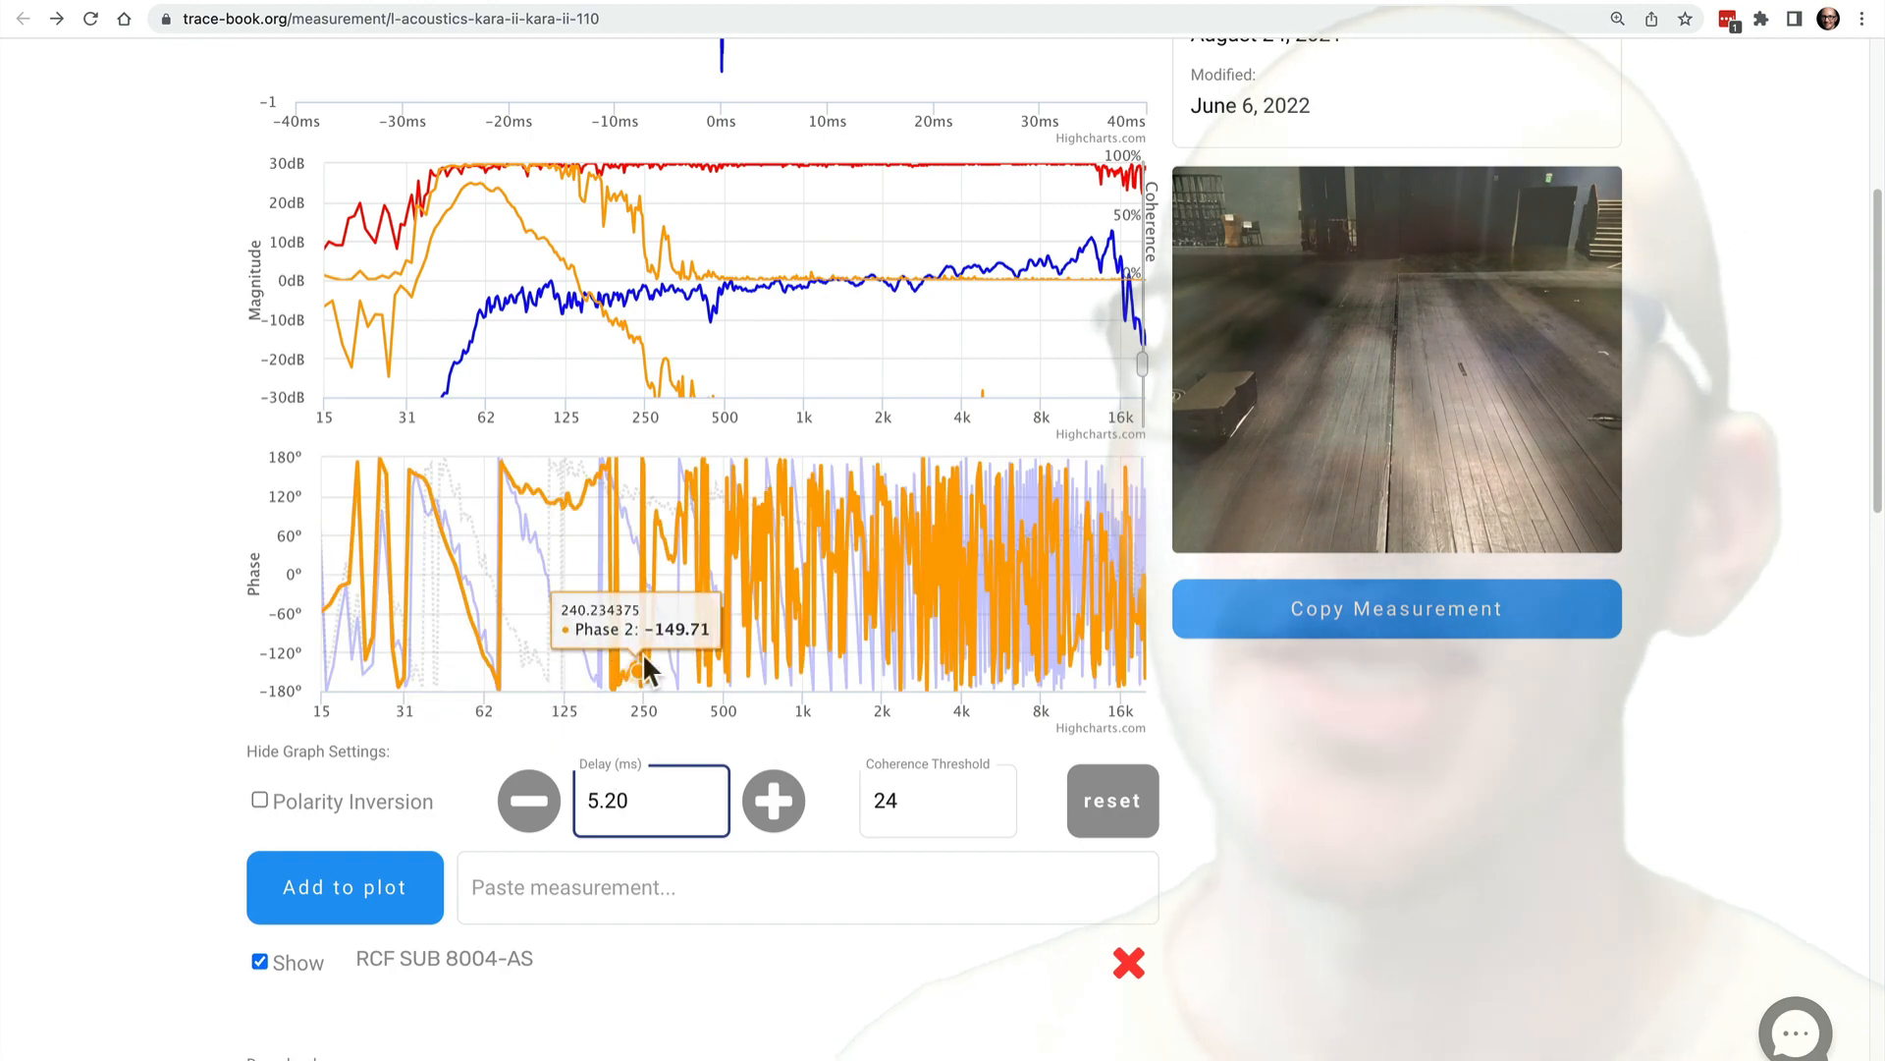
pyautogui.moveTo(648, 655); pyautogui.dragTo(424, 655)
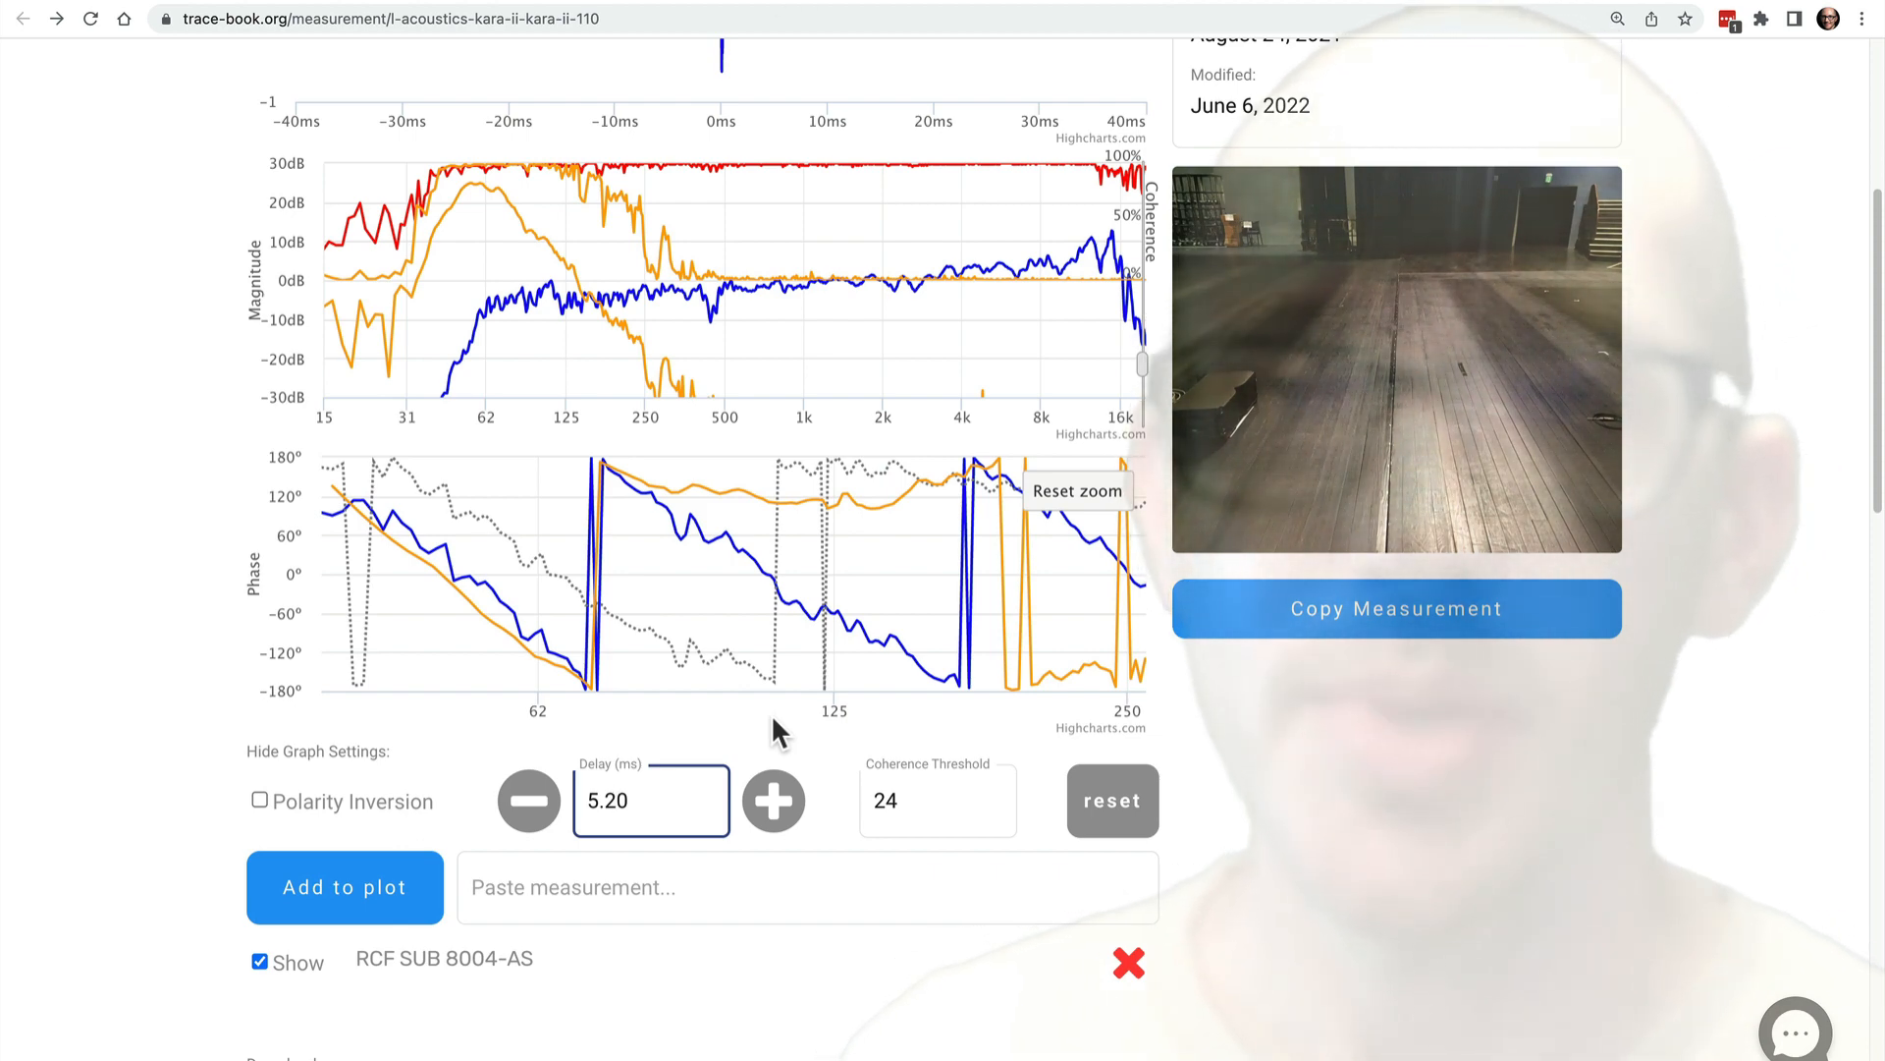
# - Mark the shift from the original KARA II phase trace to the delayed one with arrows, and clear them
pyautogui.hotkey('ctrl', 'shift', 'a')
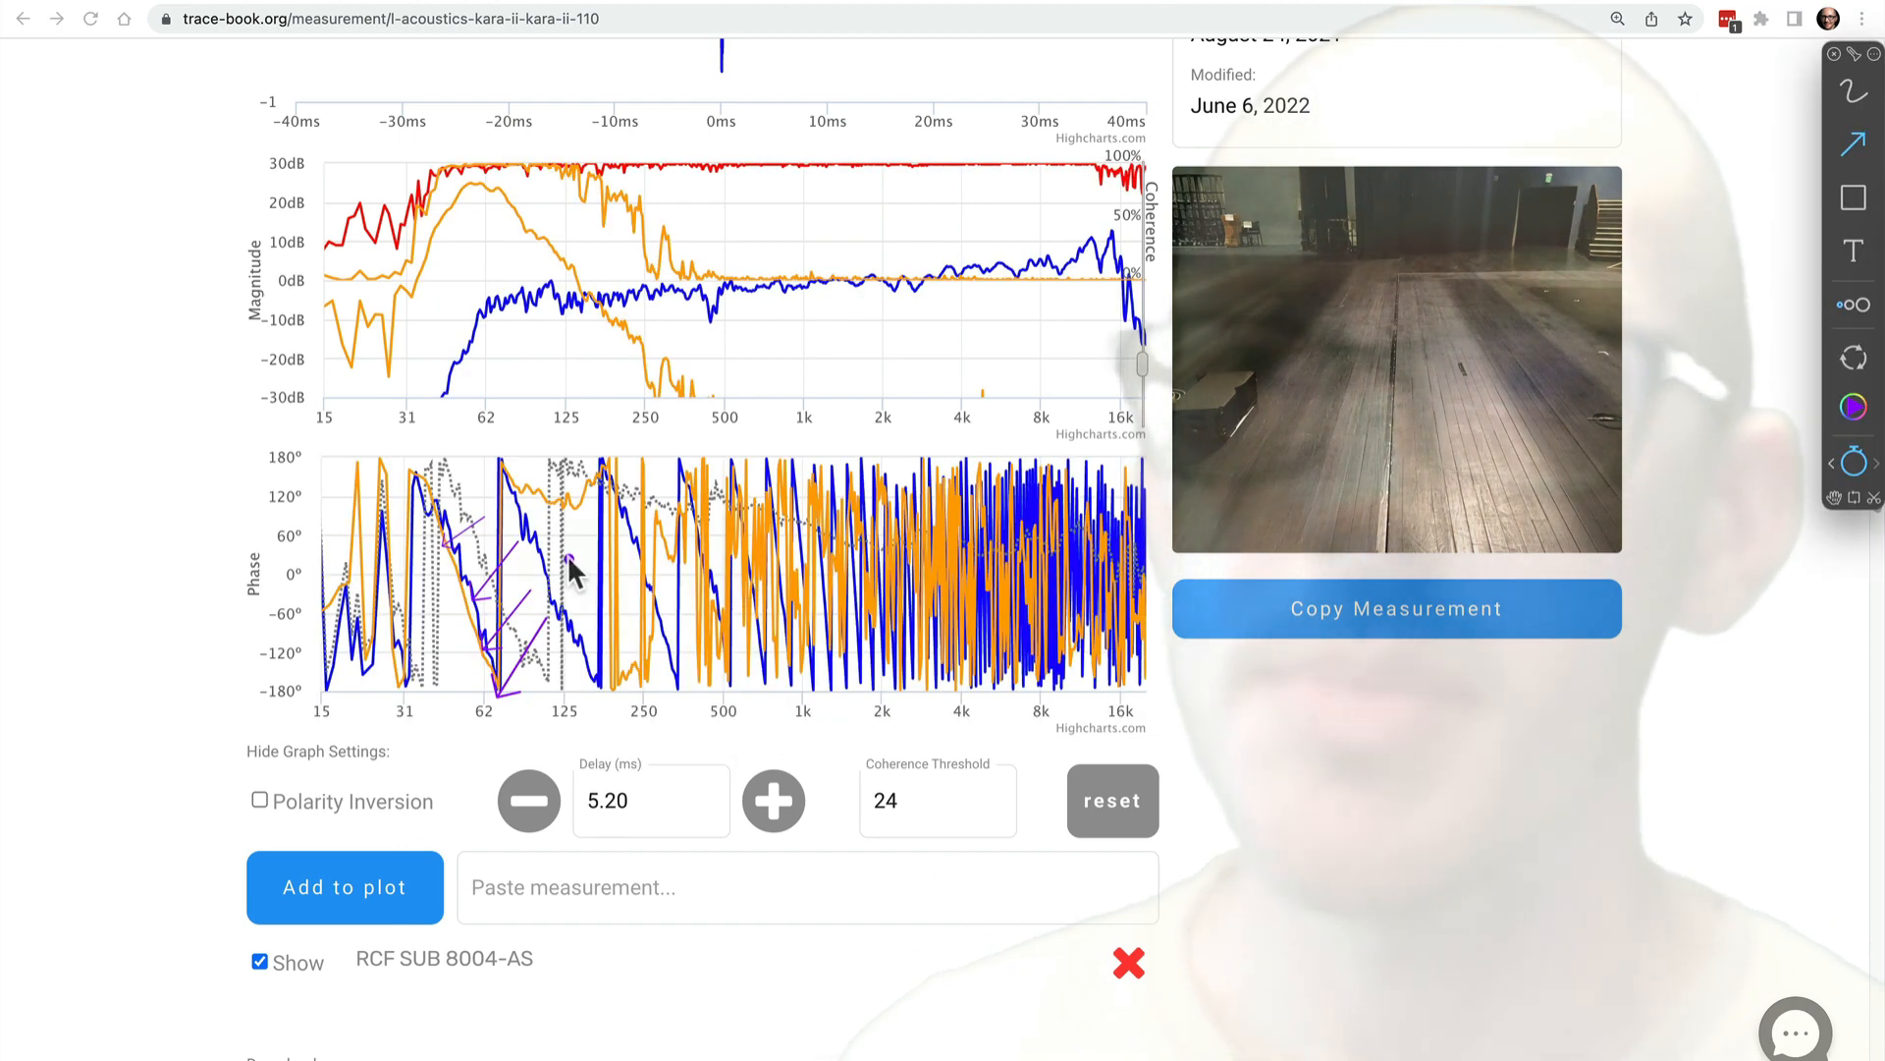
pyautogui.moveTo(550, 564); pyautogui.dragTo(552, 567)
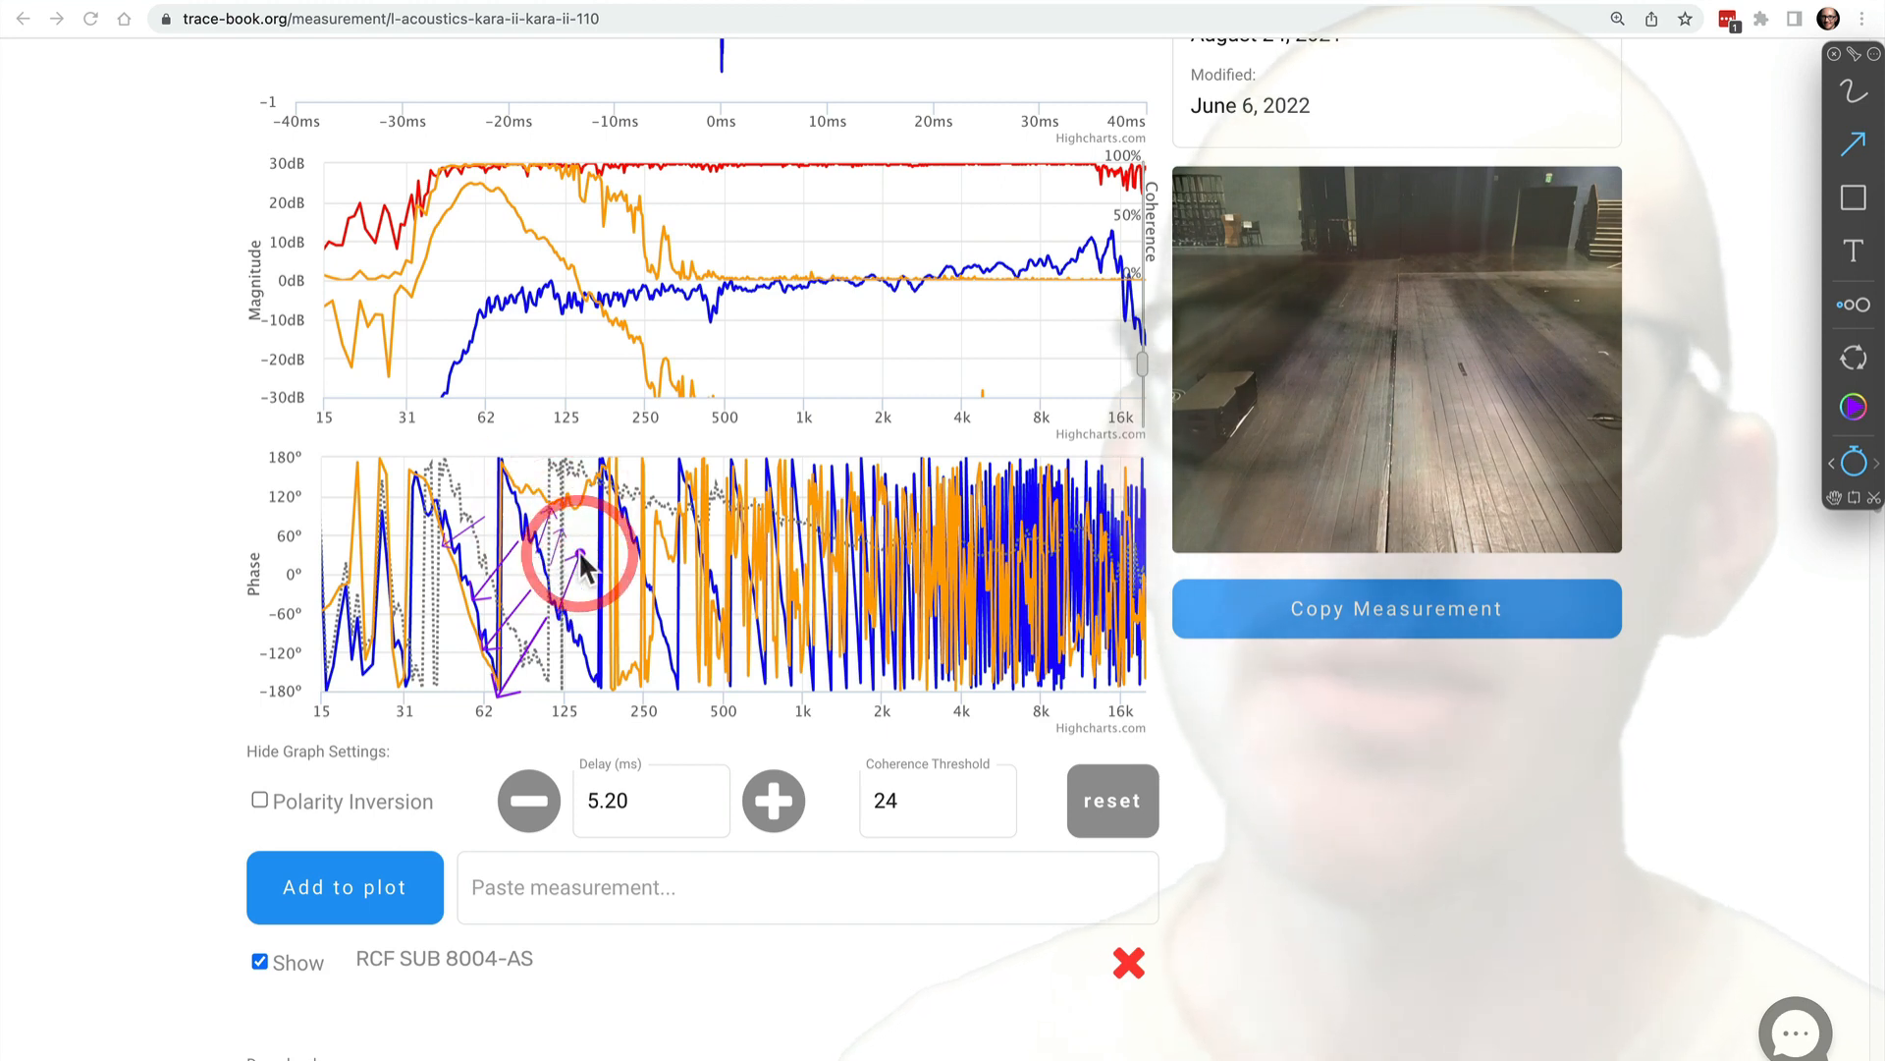
pyautogui.hotkey('ctrl', 'shift', 'a')
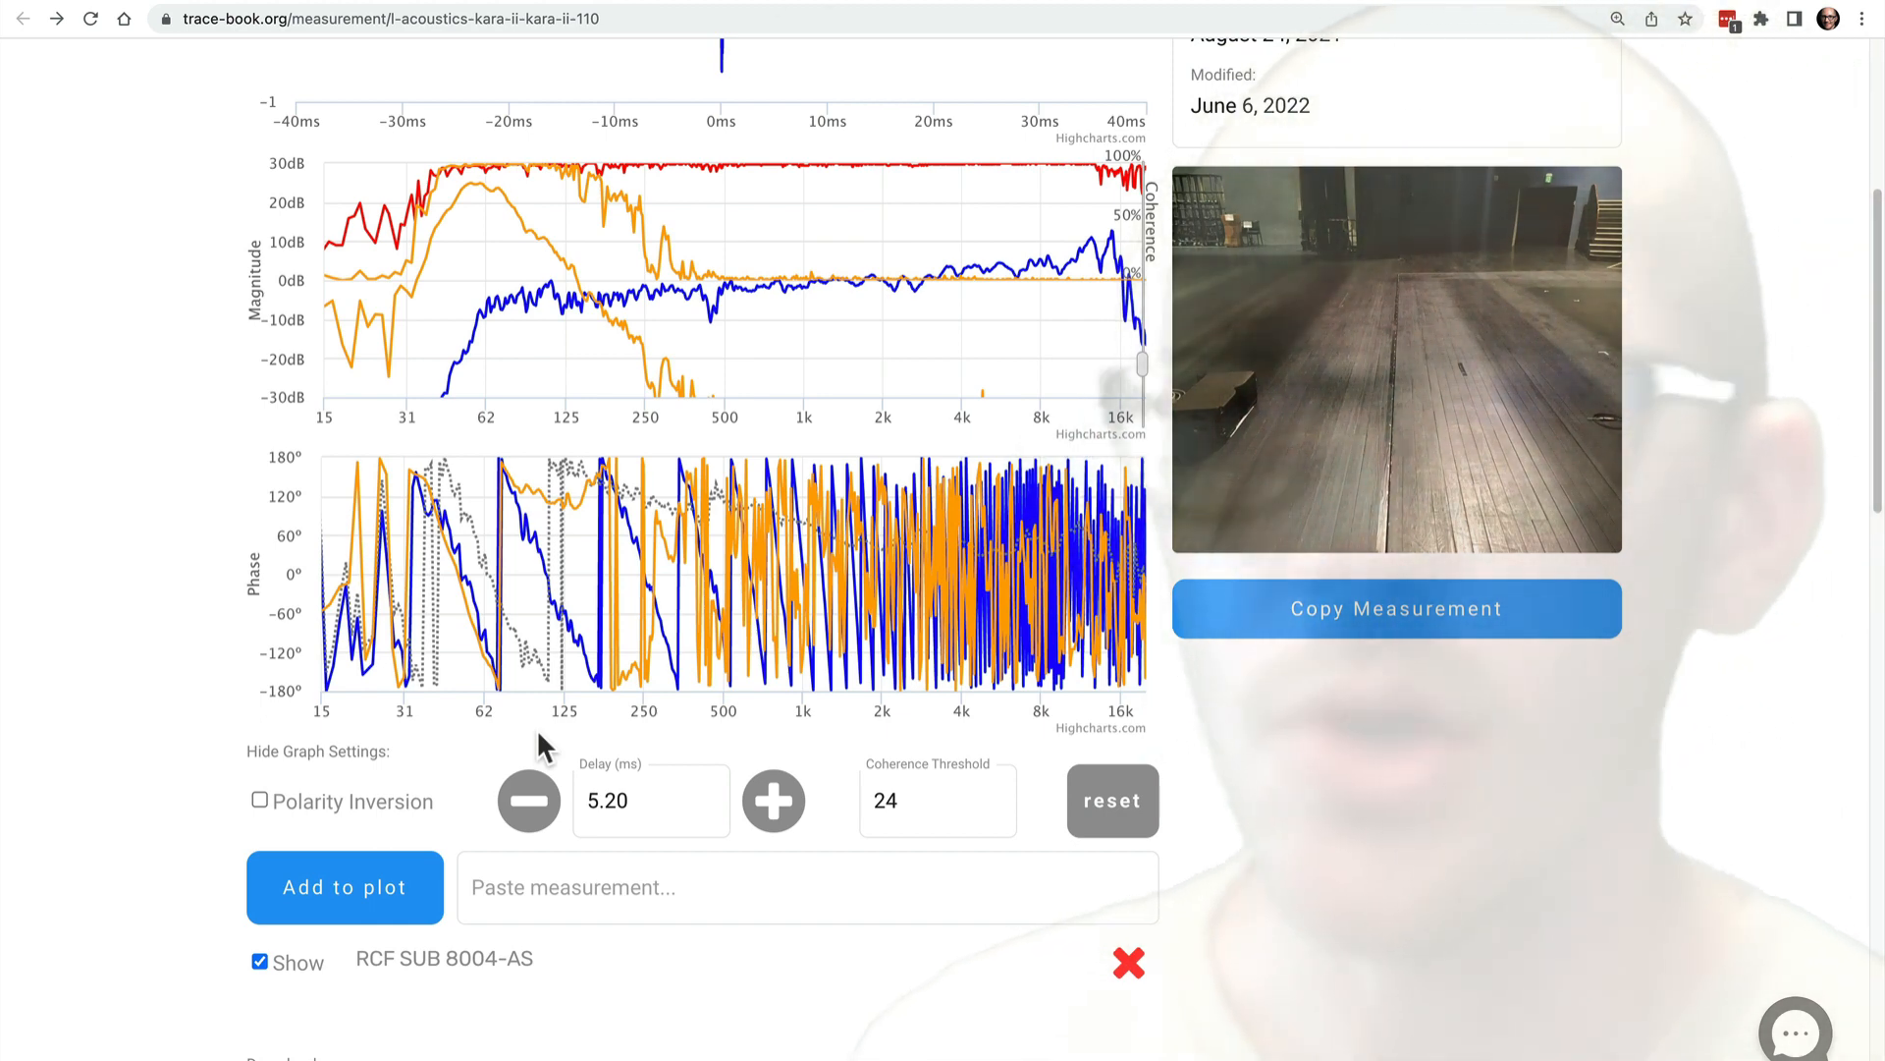
# - Calculate the alternative delay half a cycle away at 70 Hz as 5.2-(500/70)
pyautogui.press('super+space')
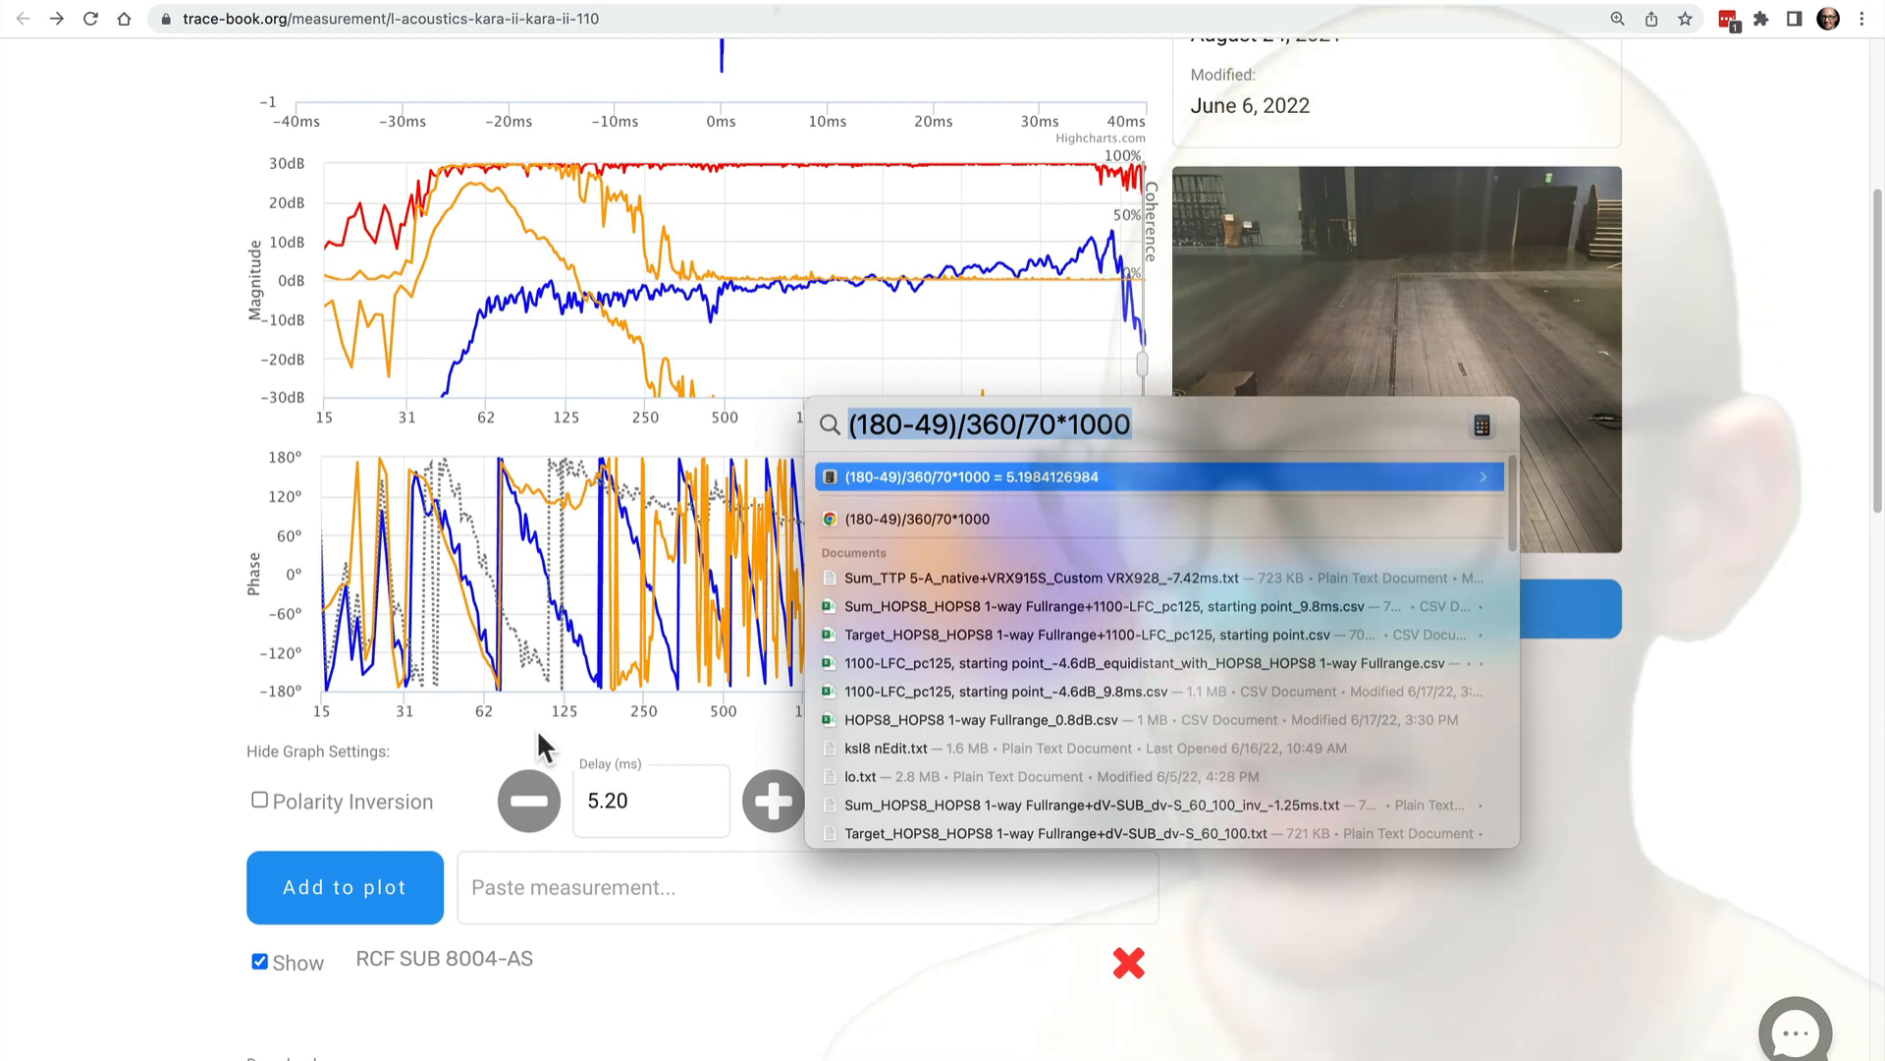
pyautogui.write('5')
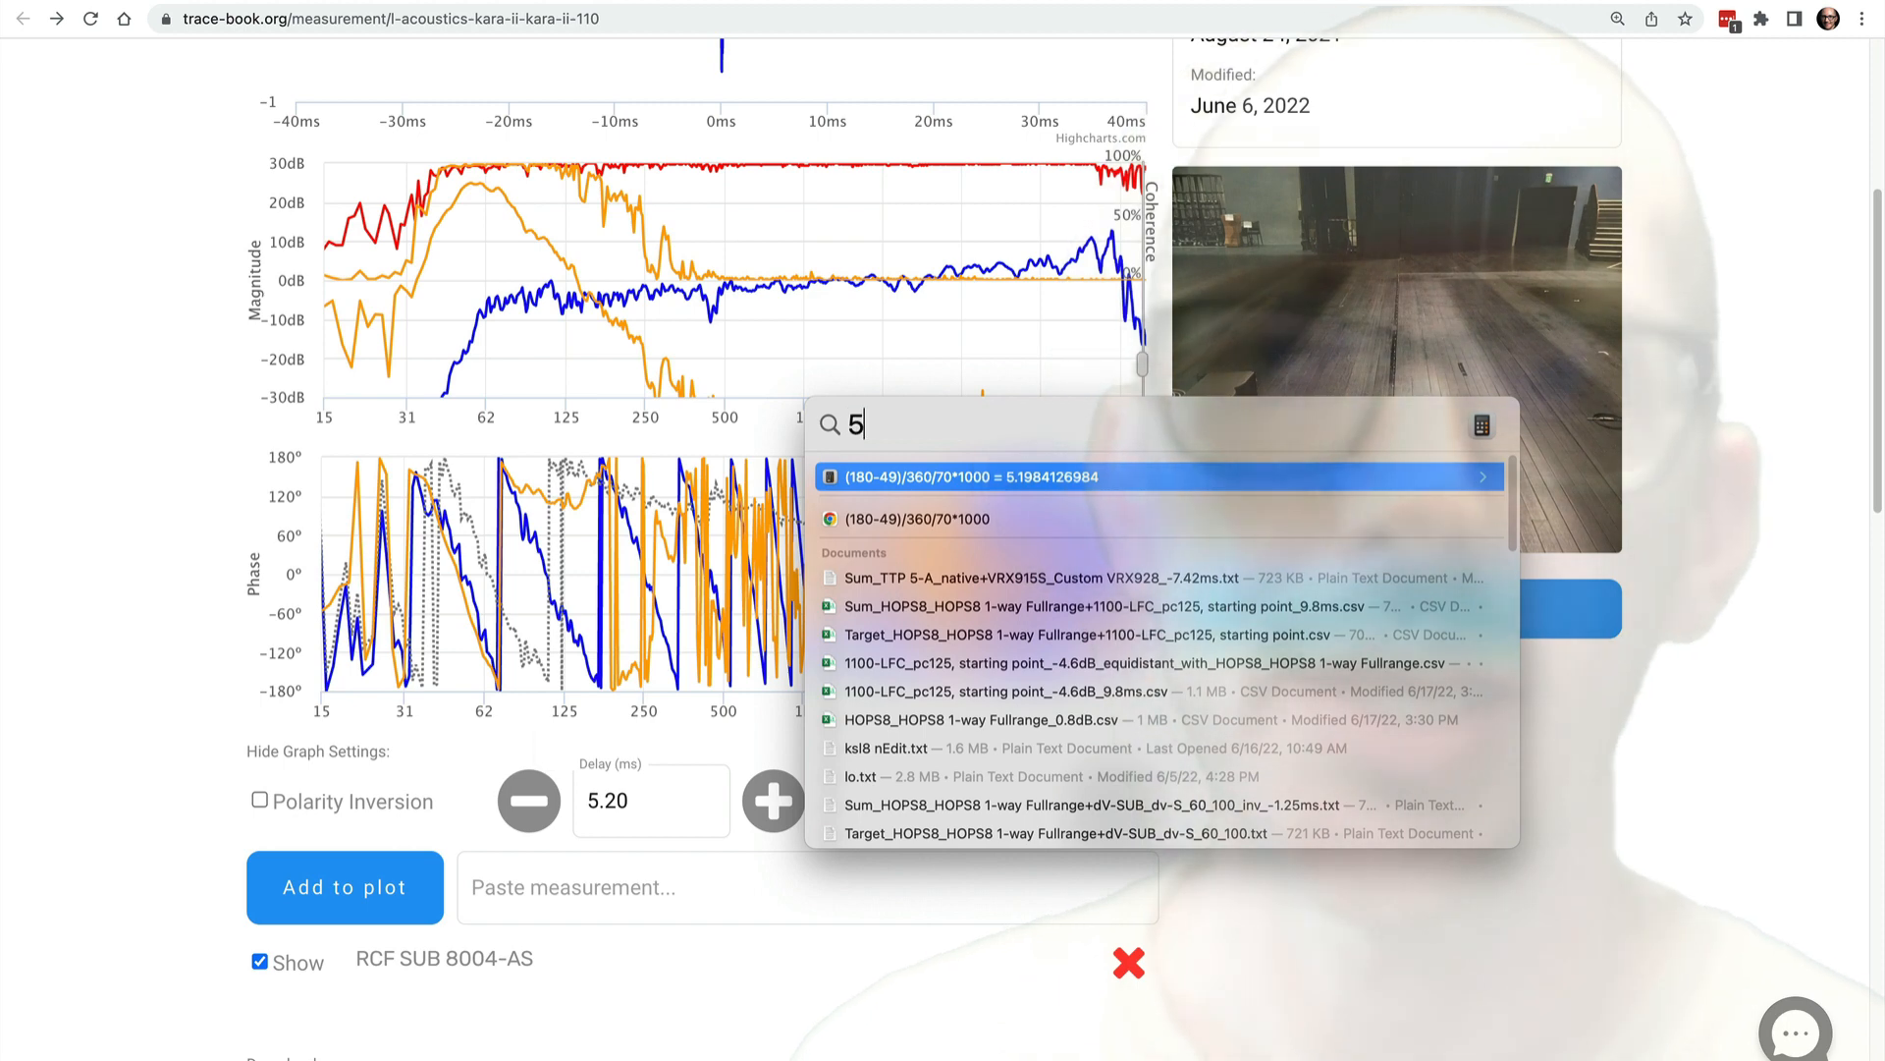
pyautogui.write('00/70')
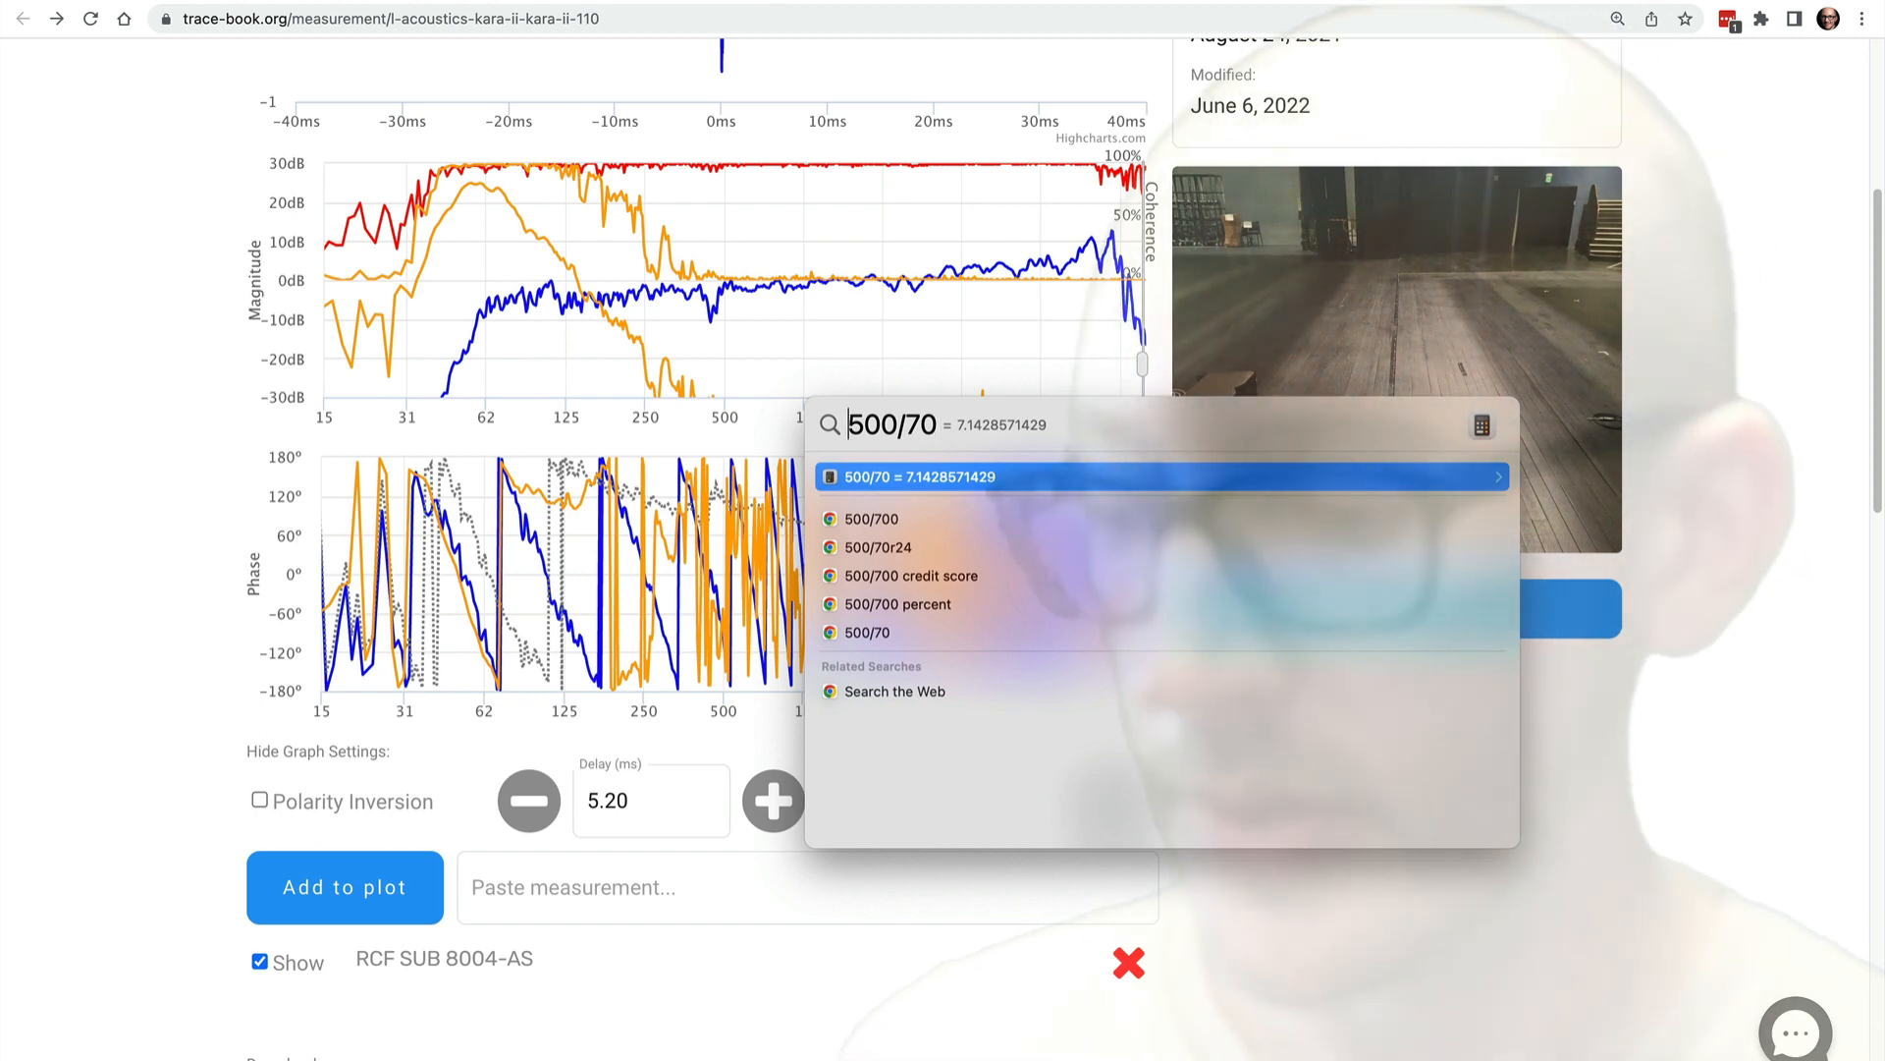
pyautogui.write('5.2')
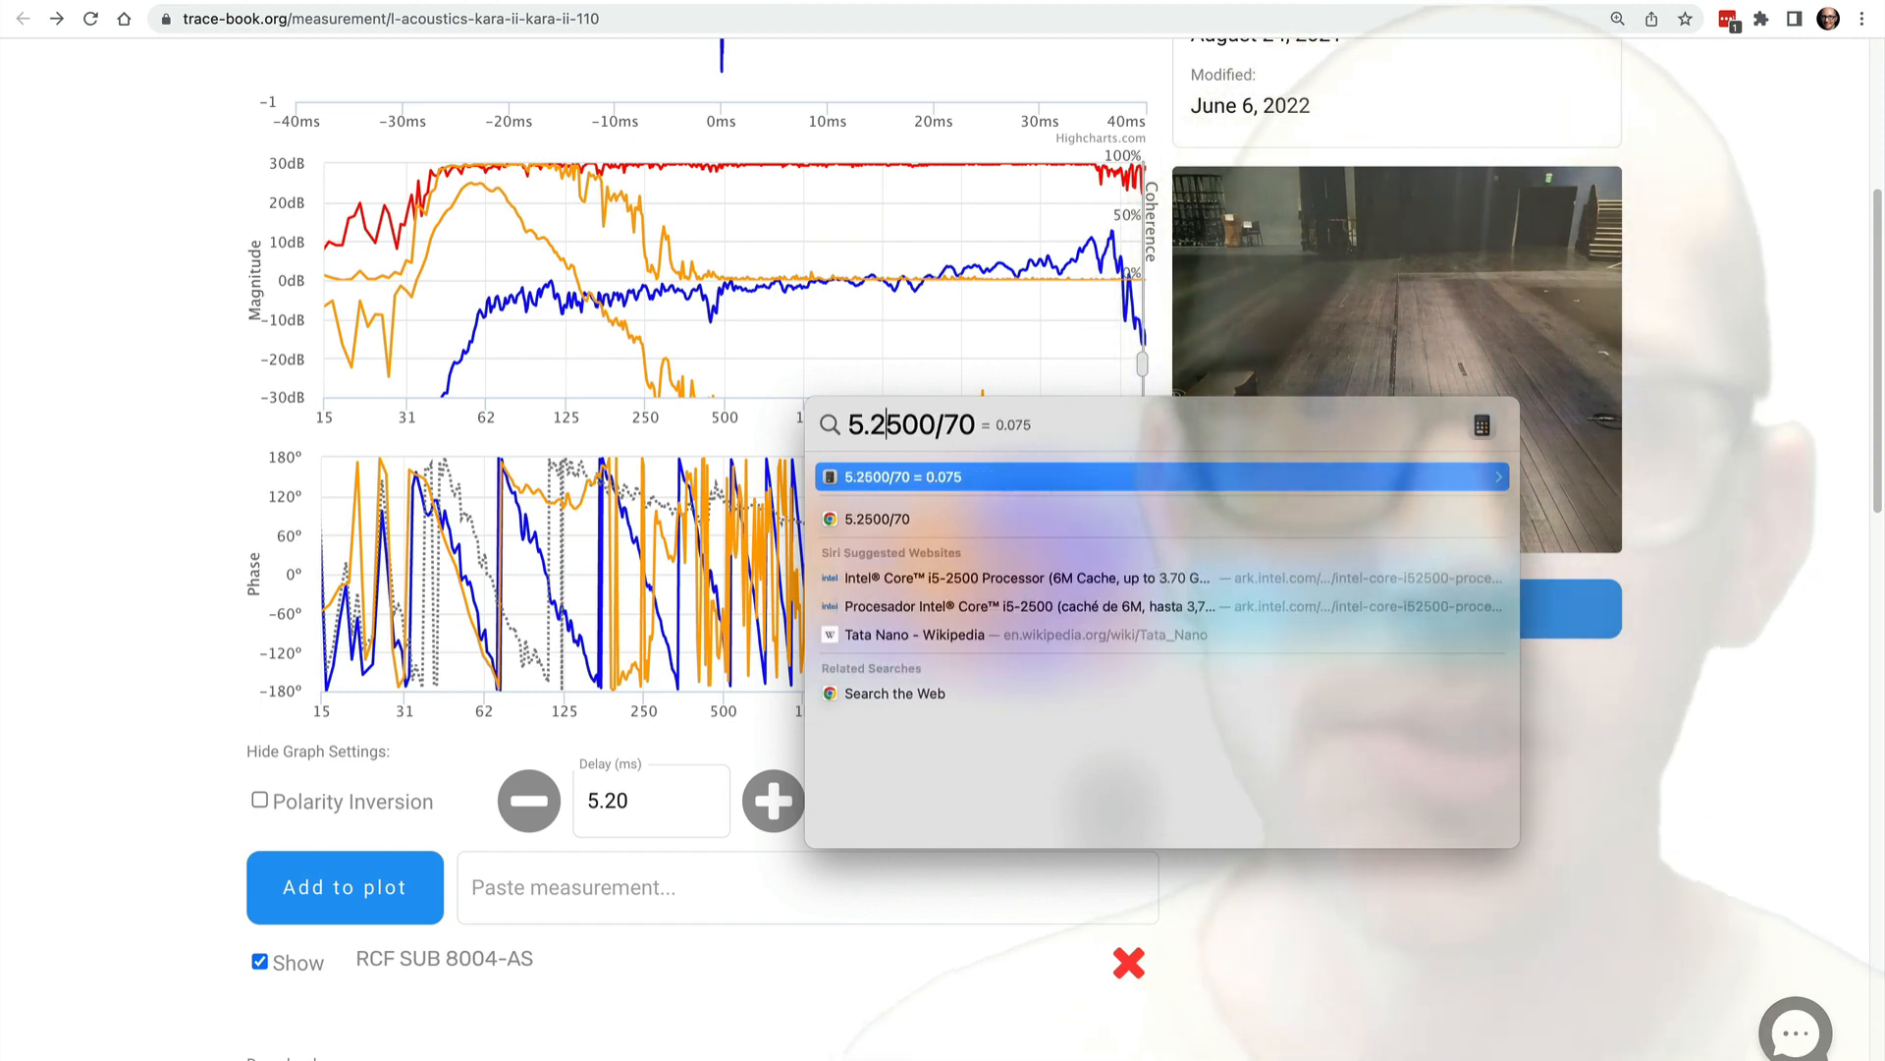
pyautogui.write('-(')
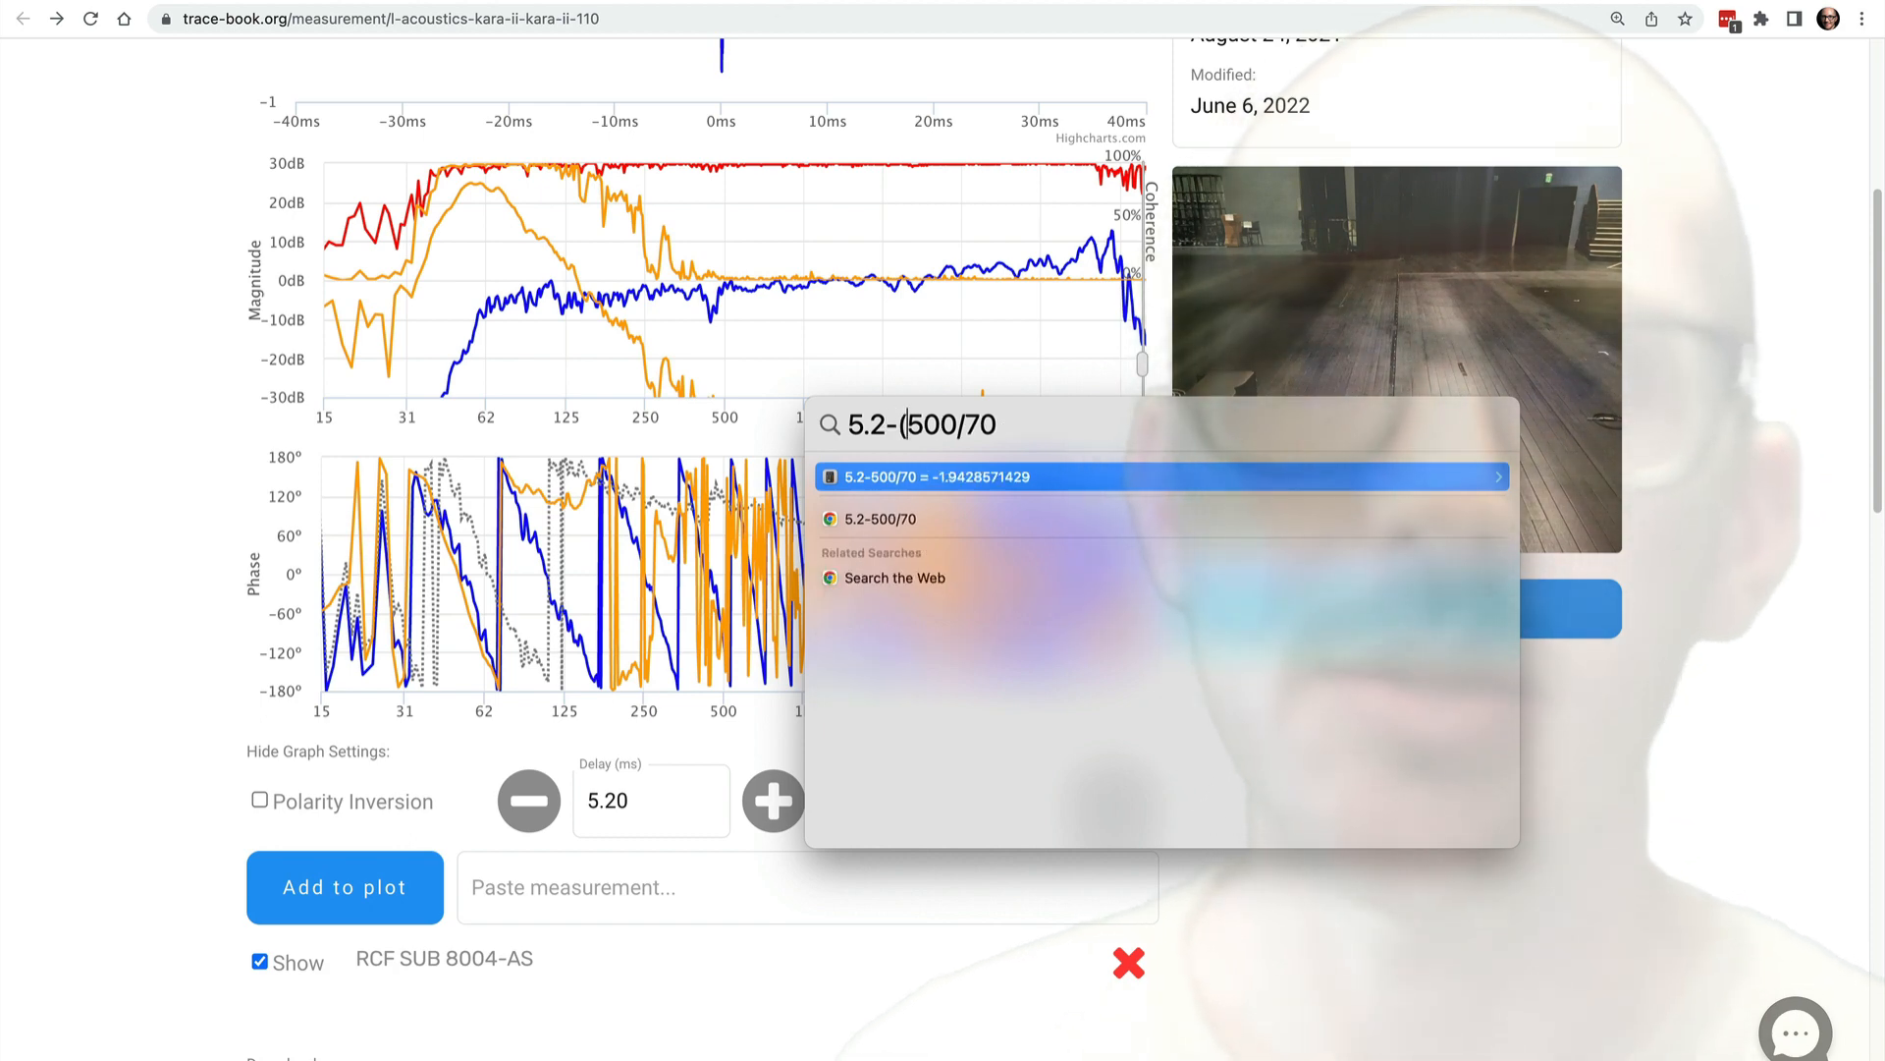
pyautogui.press('super+Right')
pyautogui.write(')')
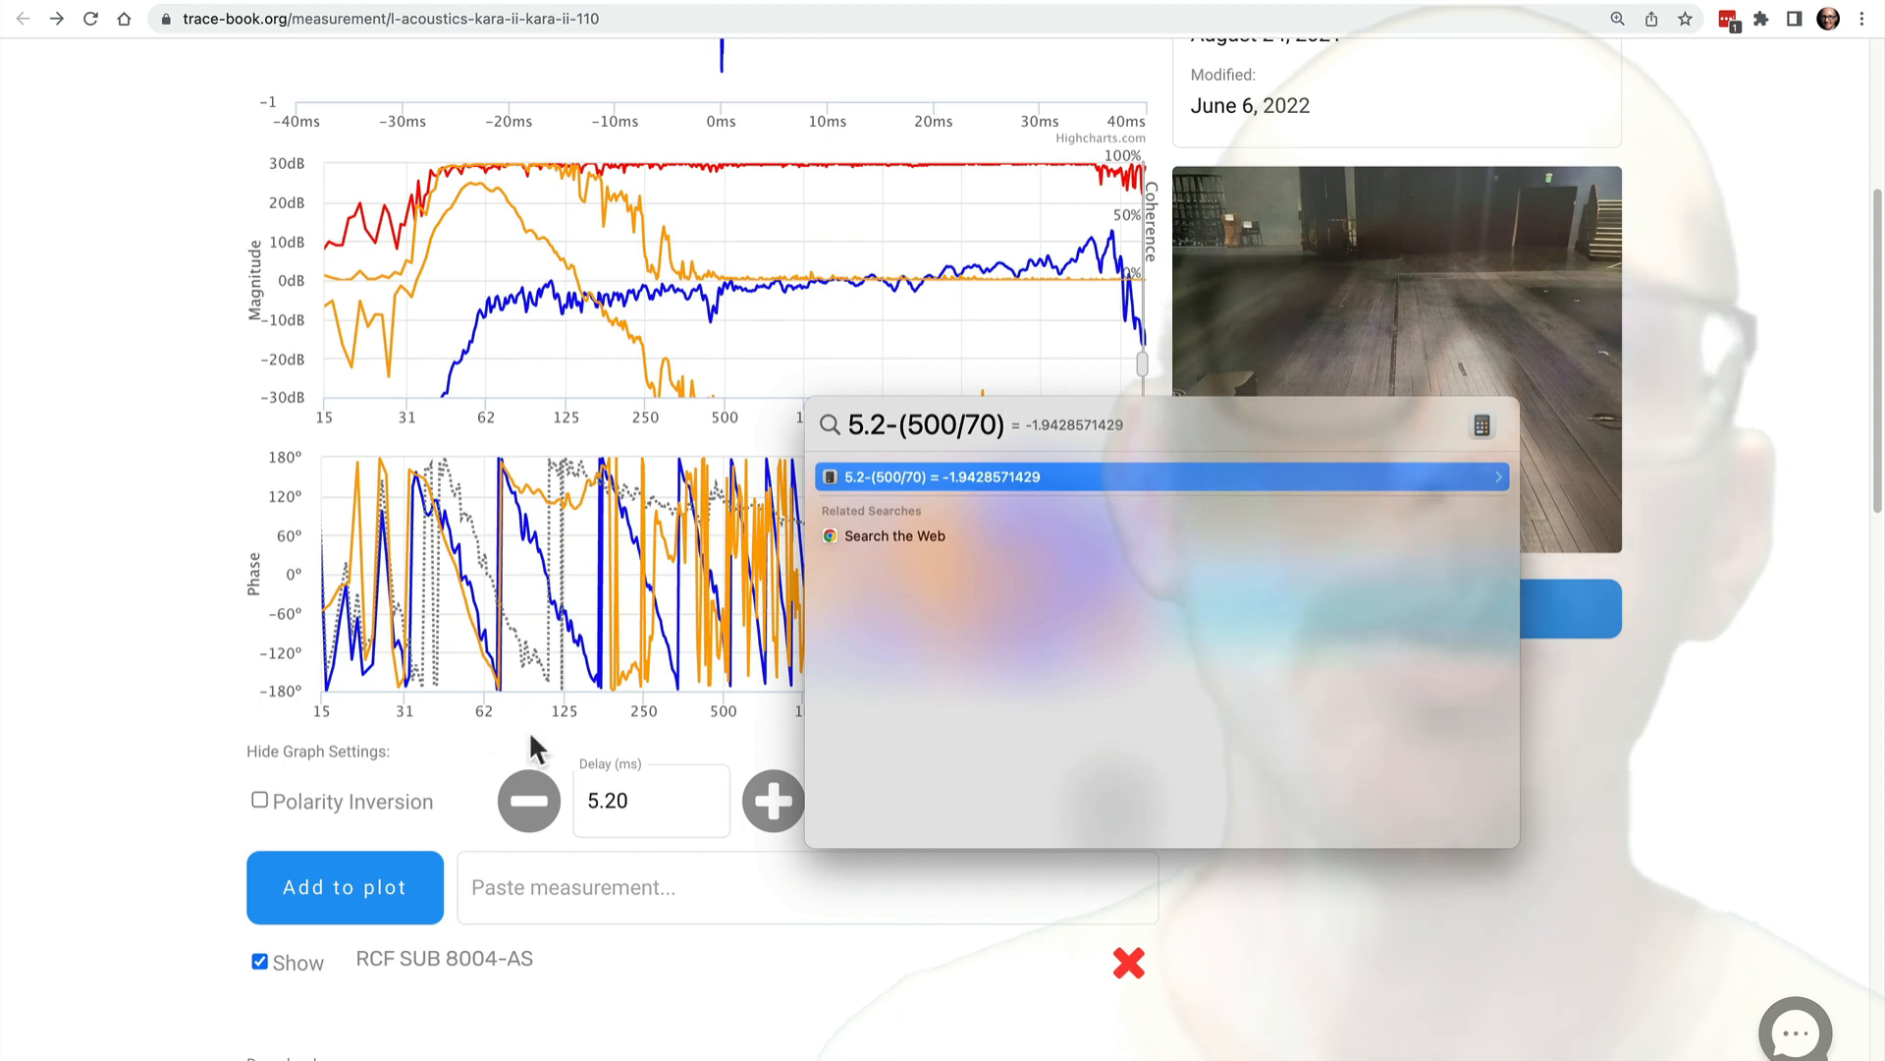
# - Change the KARA II delay to -5.94 ms
pyautogui.click(620, 806)
pyautogui.press('super+a')
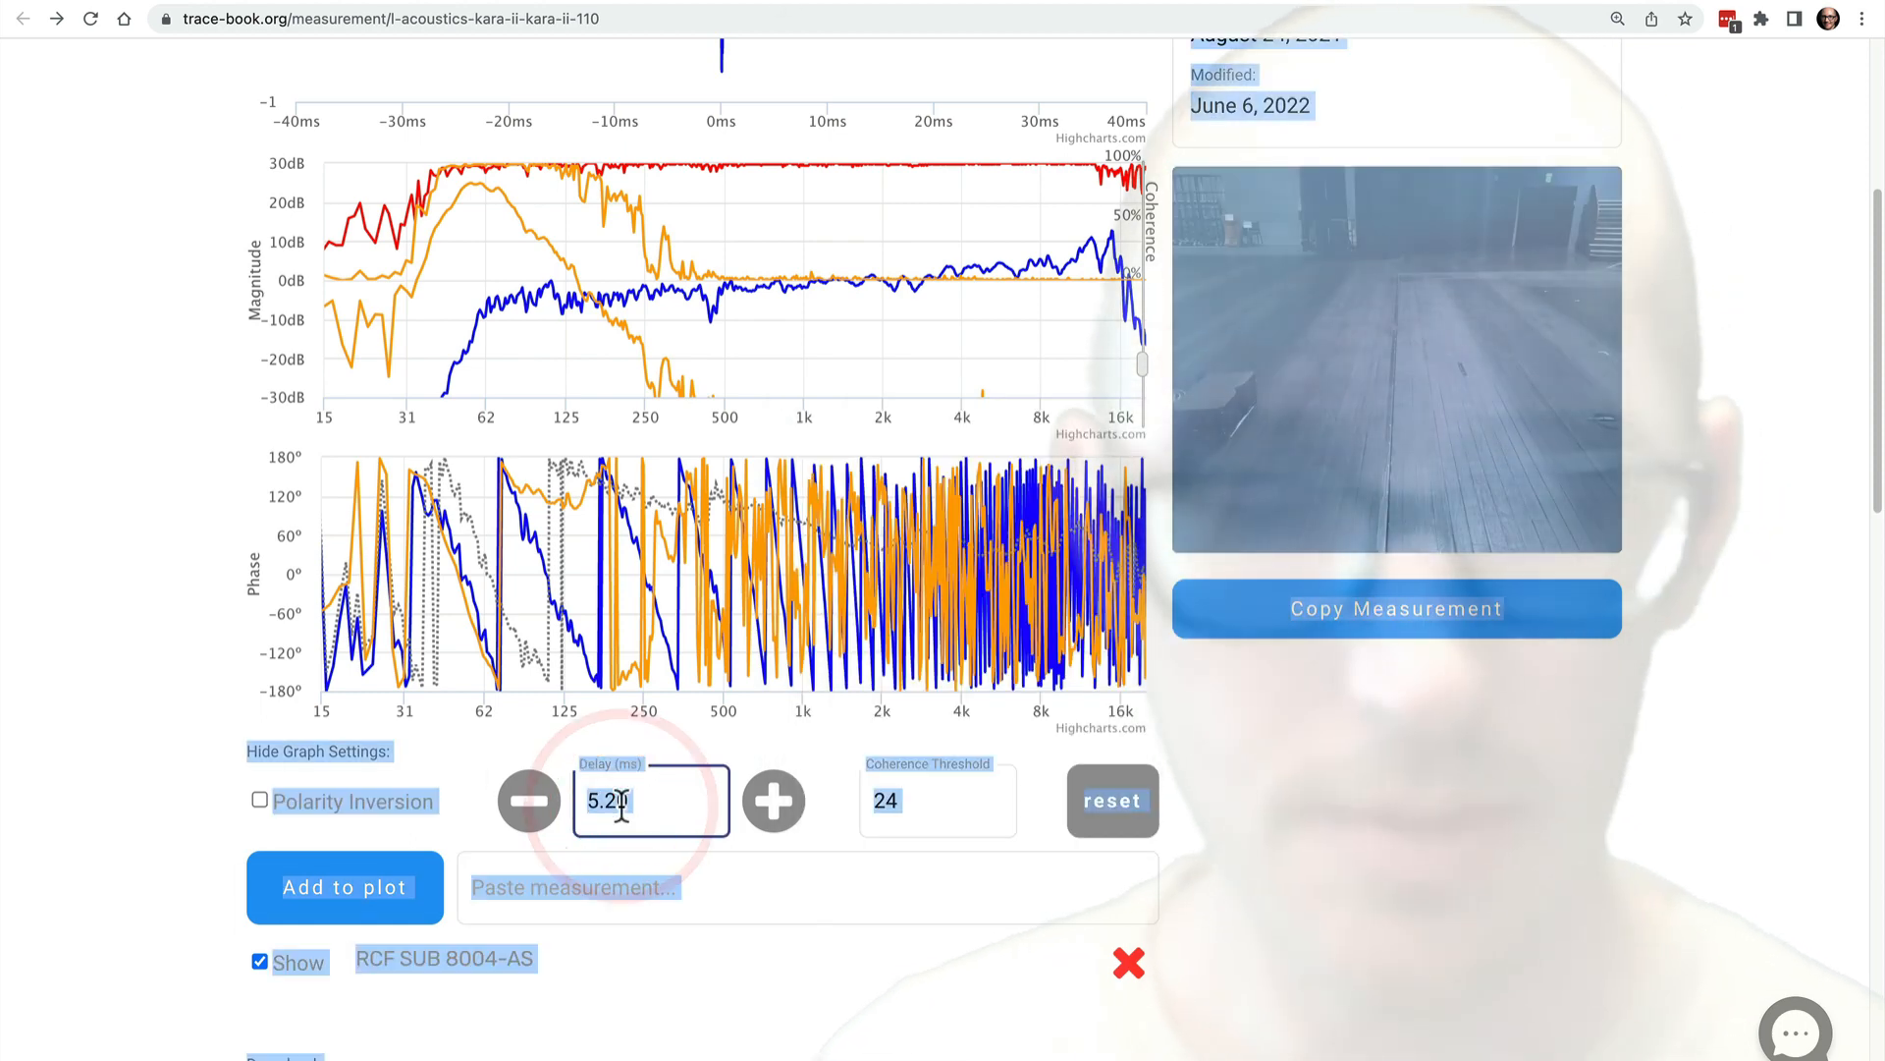
pyautogui.doubleClick(621, 805)
pyautogui.write('-5.20')
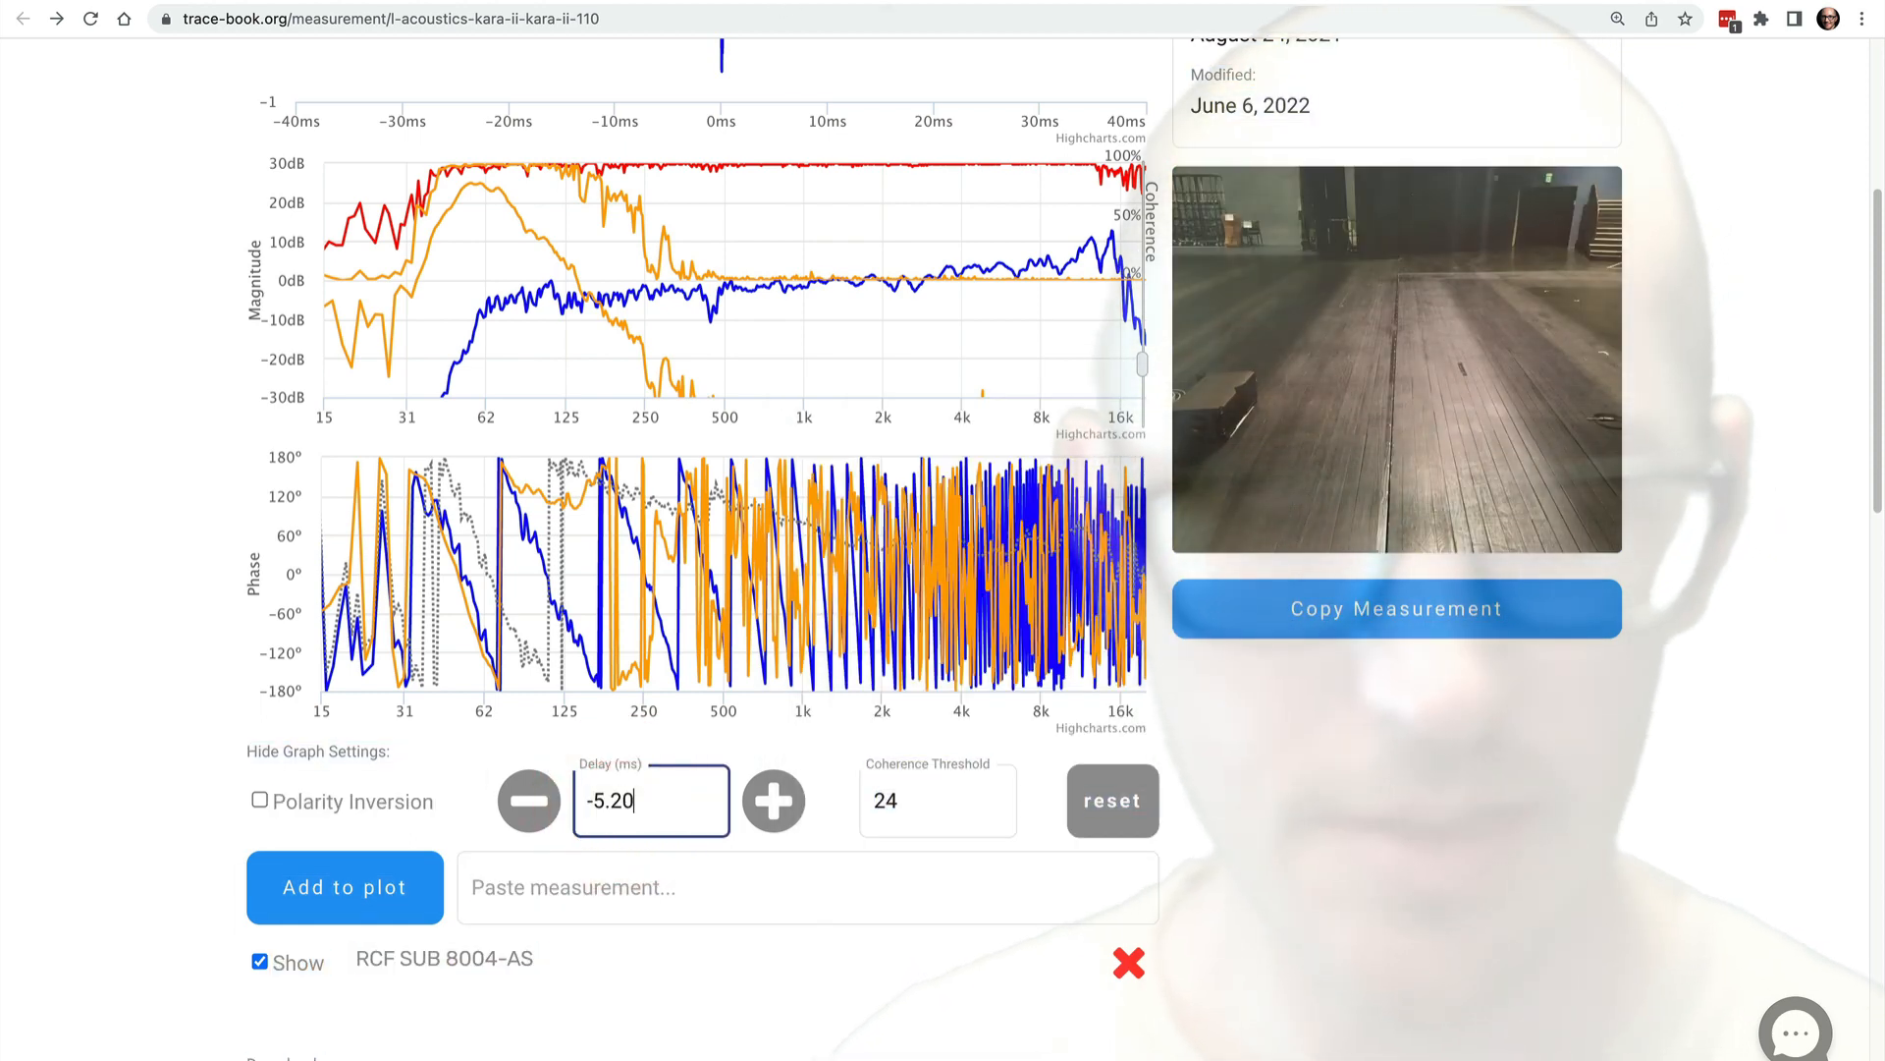
pyautogui.press('Delete')
pyautogui.press('Delete')
pyautogui.write('94')
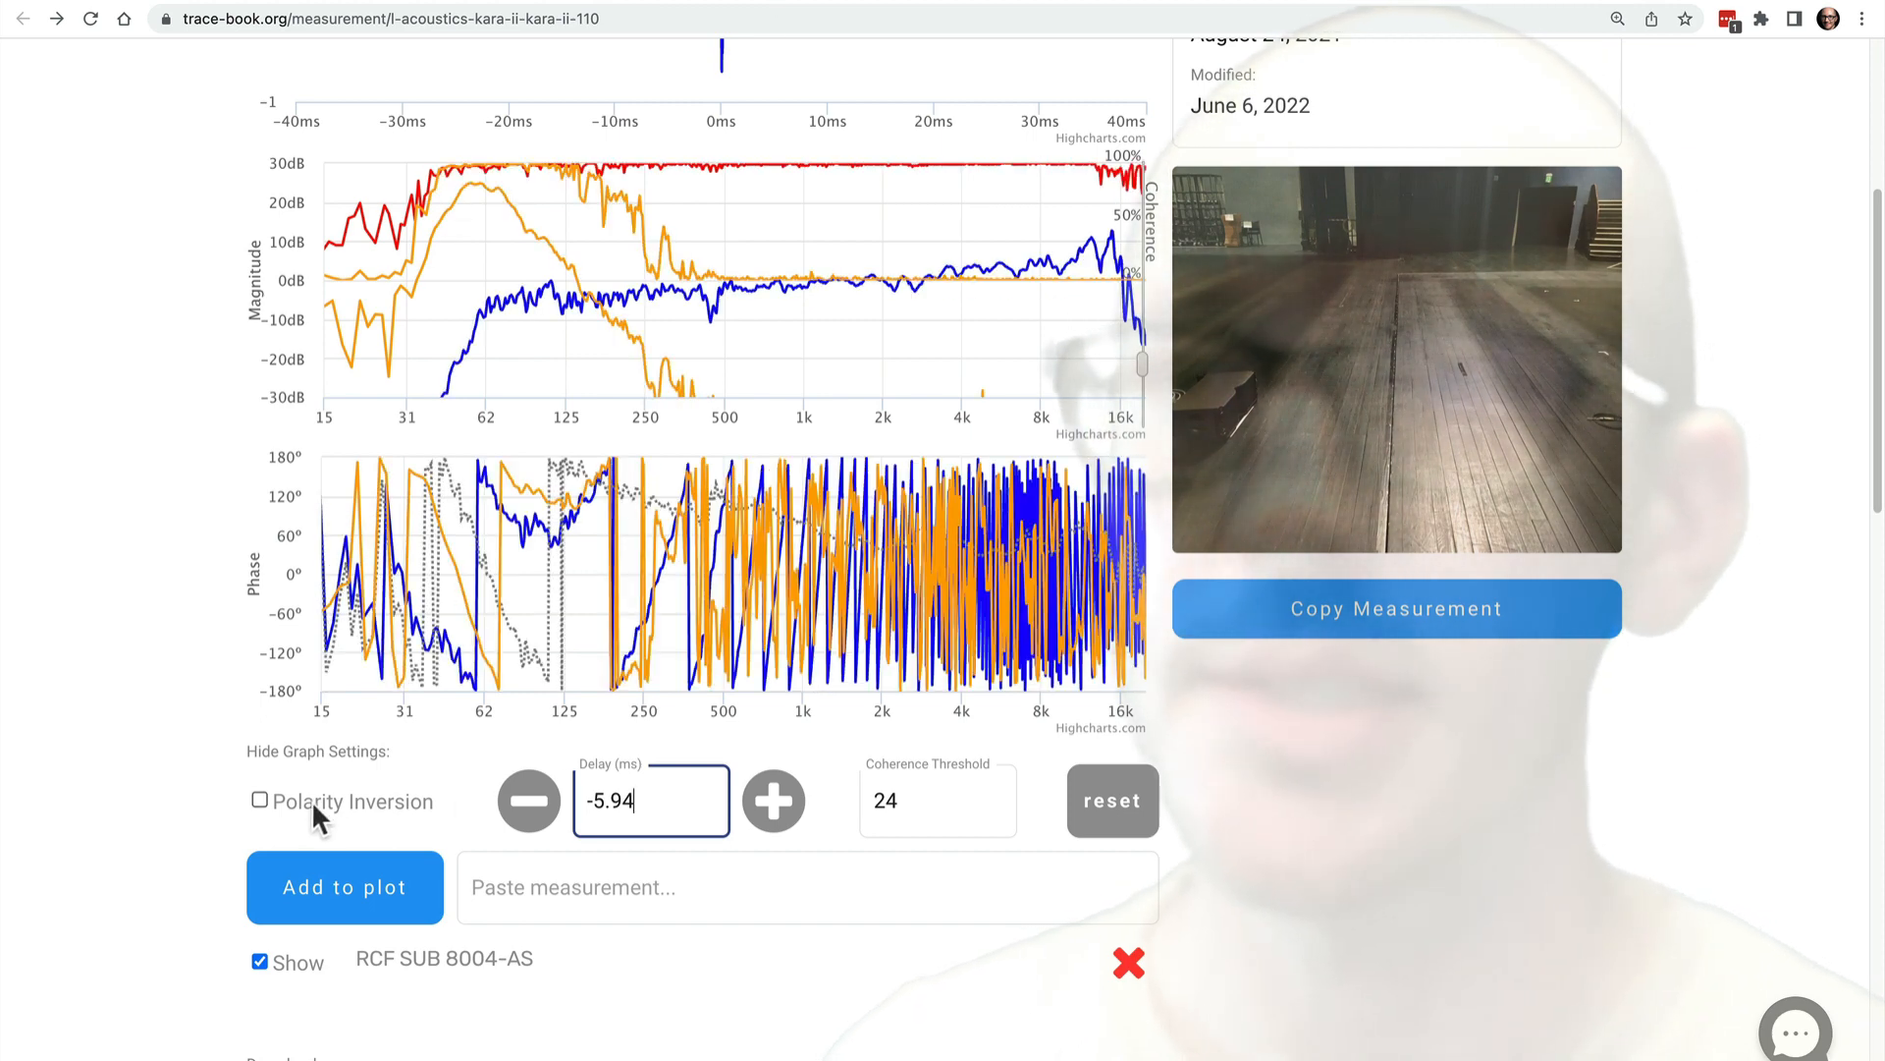
# - Invert the KARA II polarity and correct the delay to -1.94 ms, comparing the phase traces through the crossover region
pyautogui.click(260, 800)
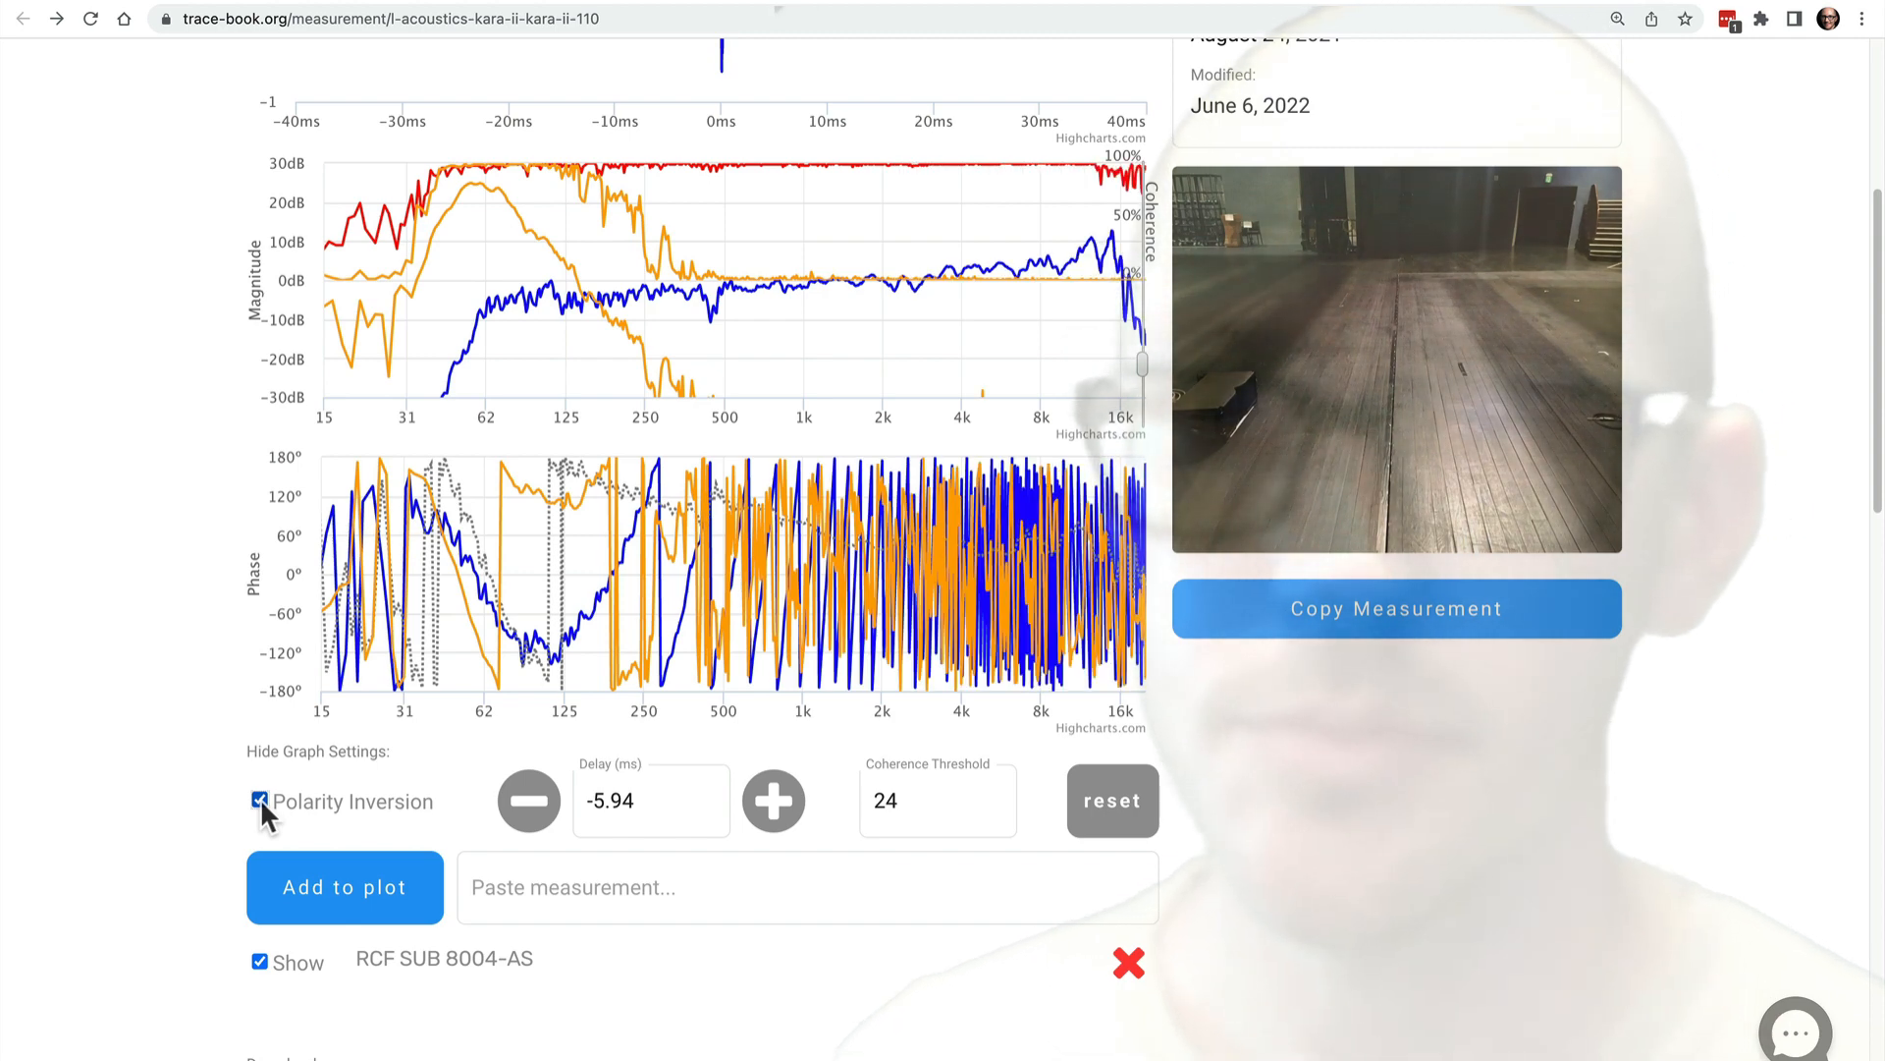
pyautogui.click(596, 800)
pyautogui.press('BackSpace')
pyautogui.write('1')
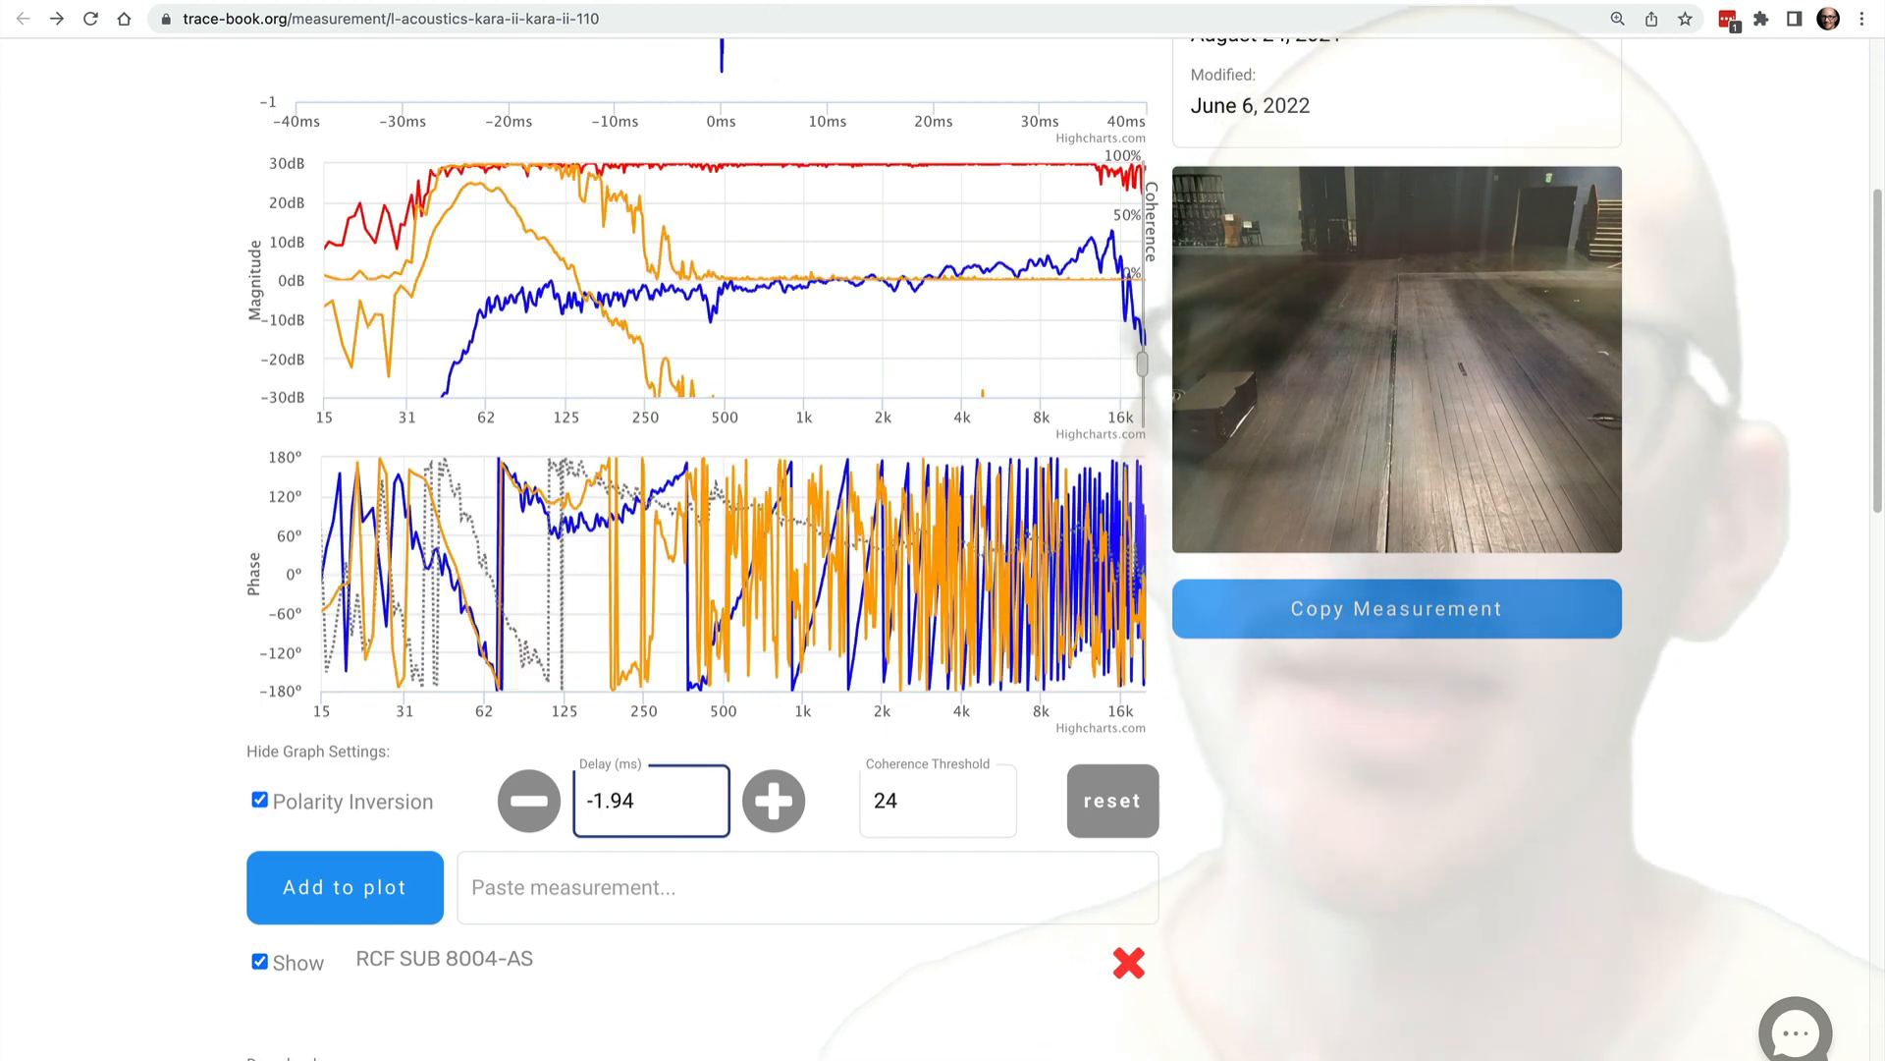
pyautogui.moveTo(648, 599); pyautogui.dragTo(450, 599)
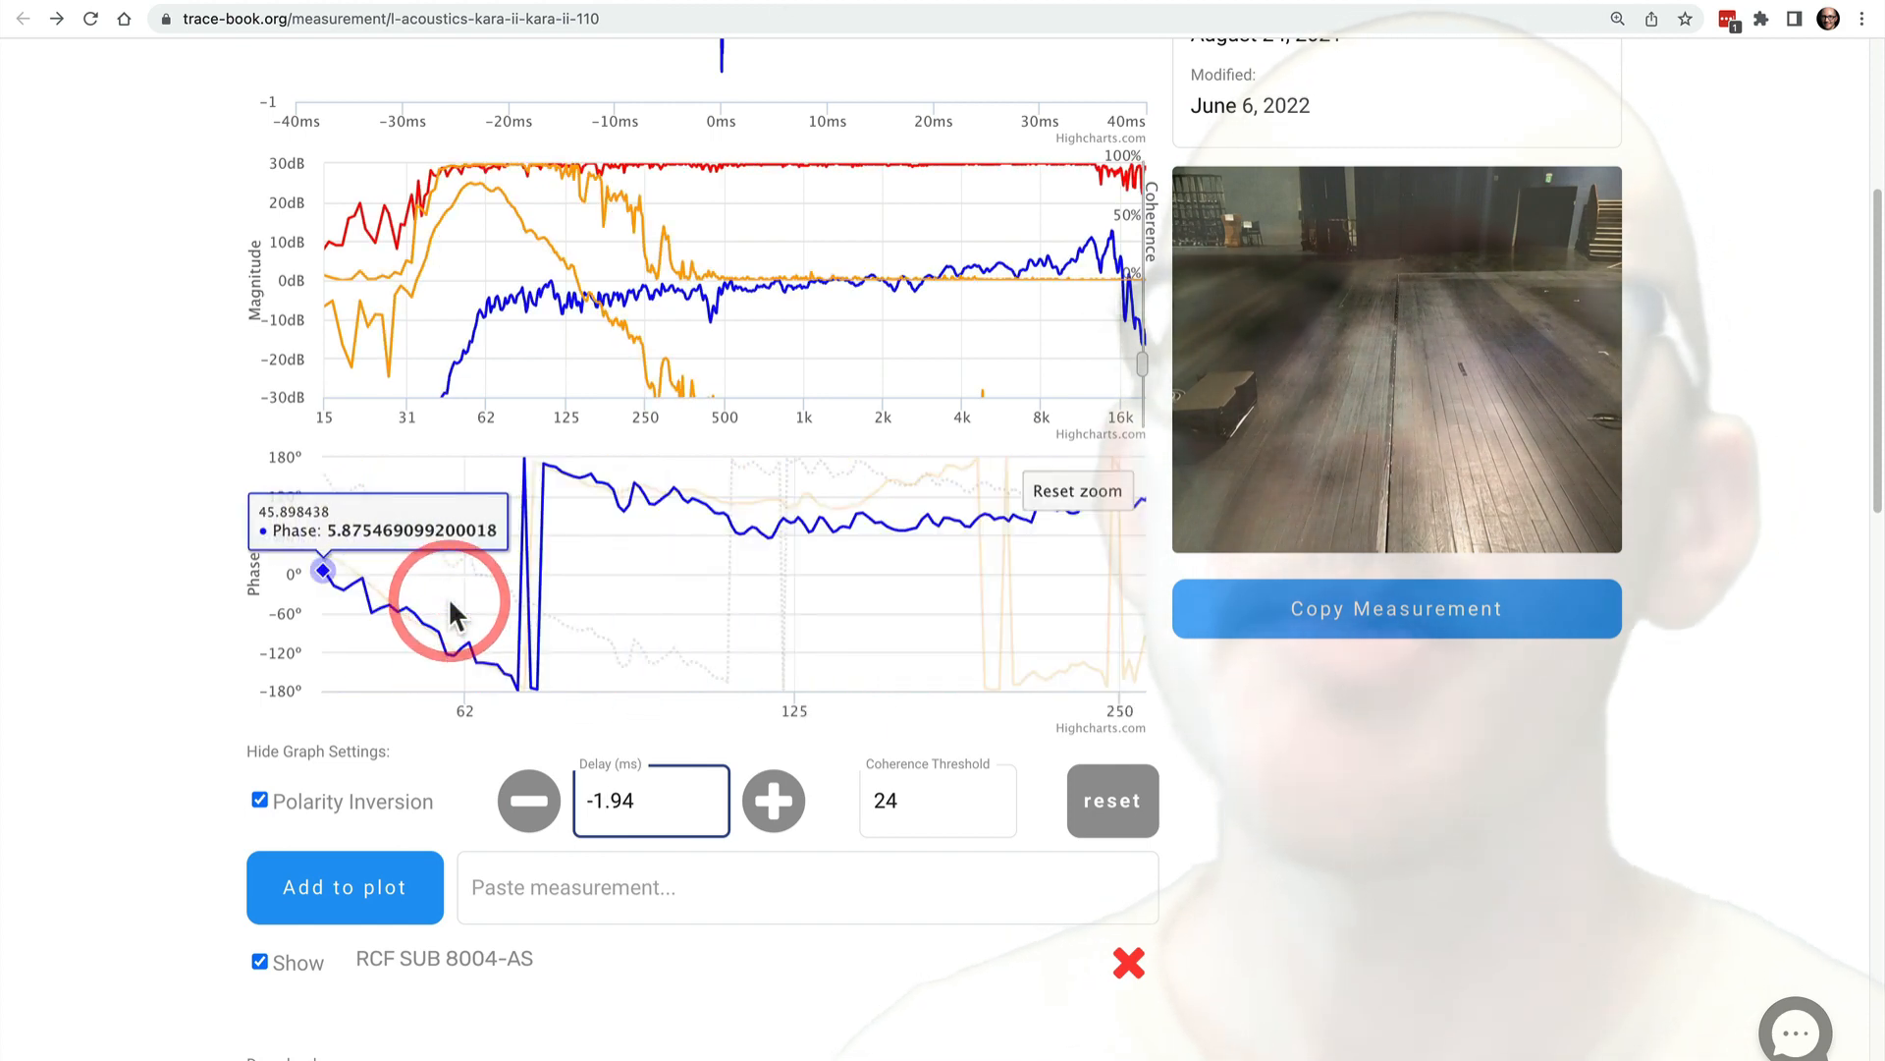